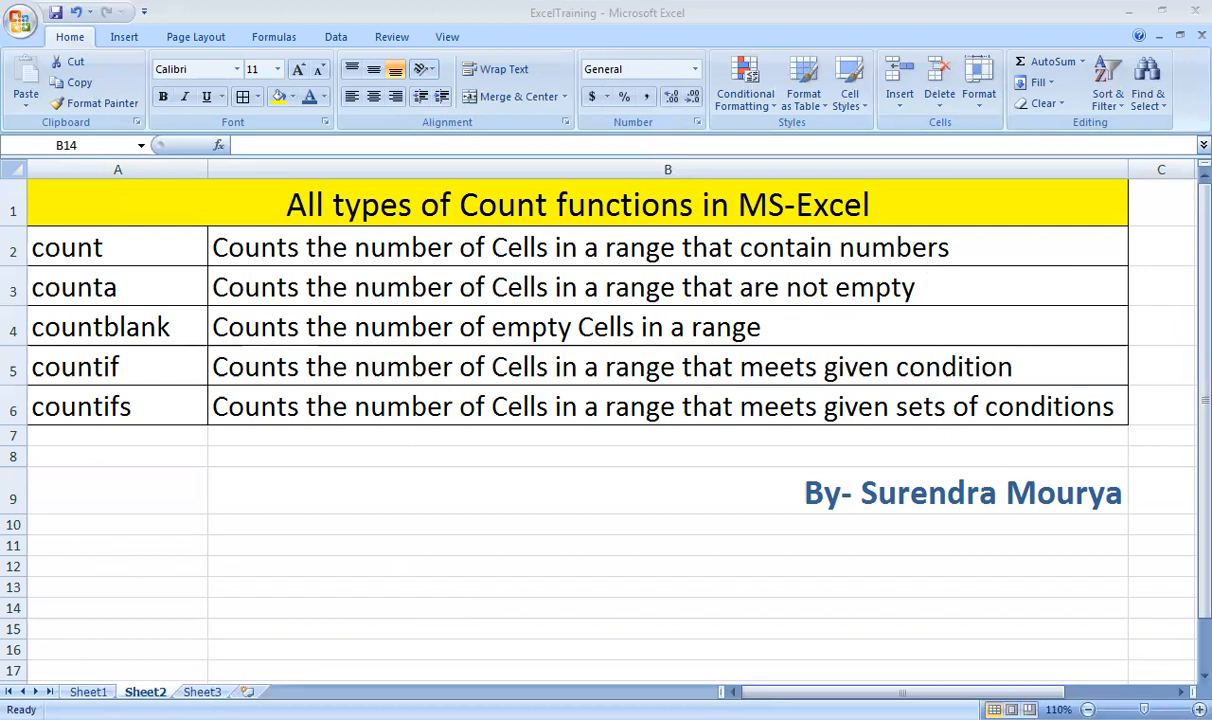
# - On Sheet3, widen column E and enter =COUNT(C4:C12) in cell E5 to count the cells containing numbers
pyautogui.click(202, 691)
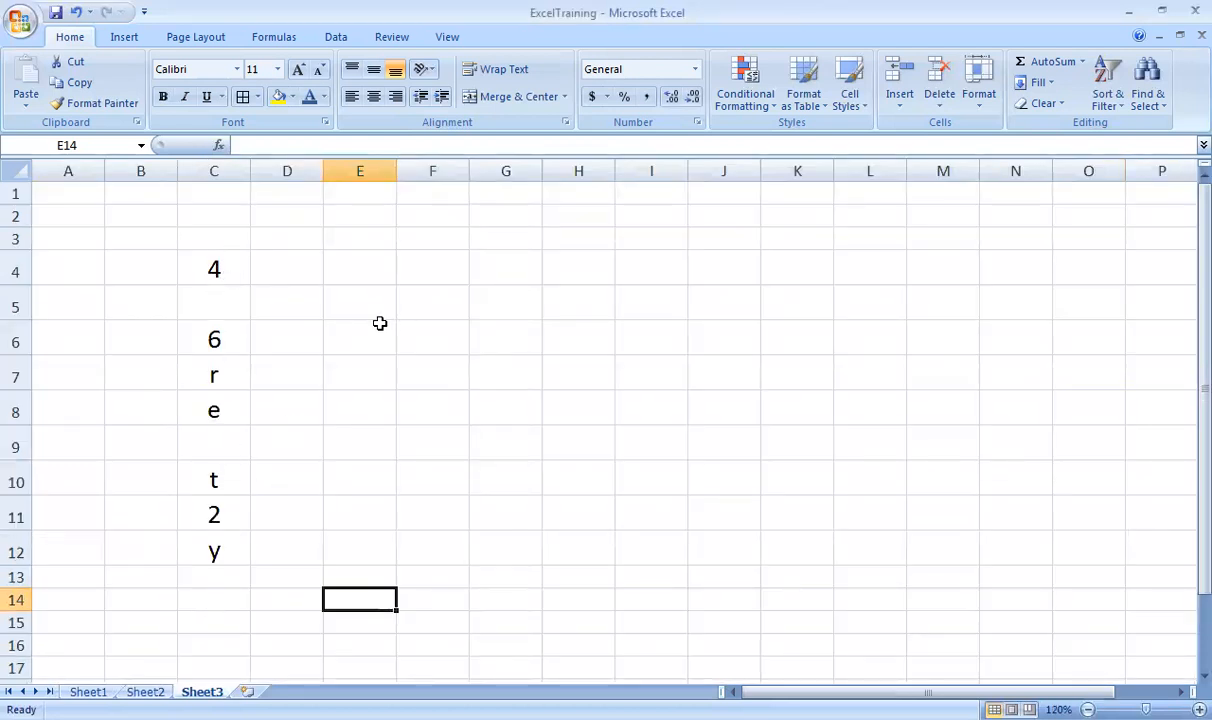
pyautogui.moveTo(398, 171); pyautogui.dragTo(608, 171)
pyautogui.click(395, 297)
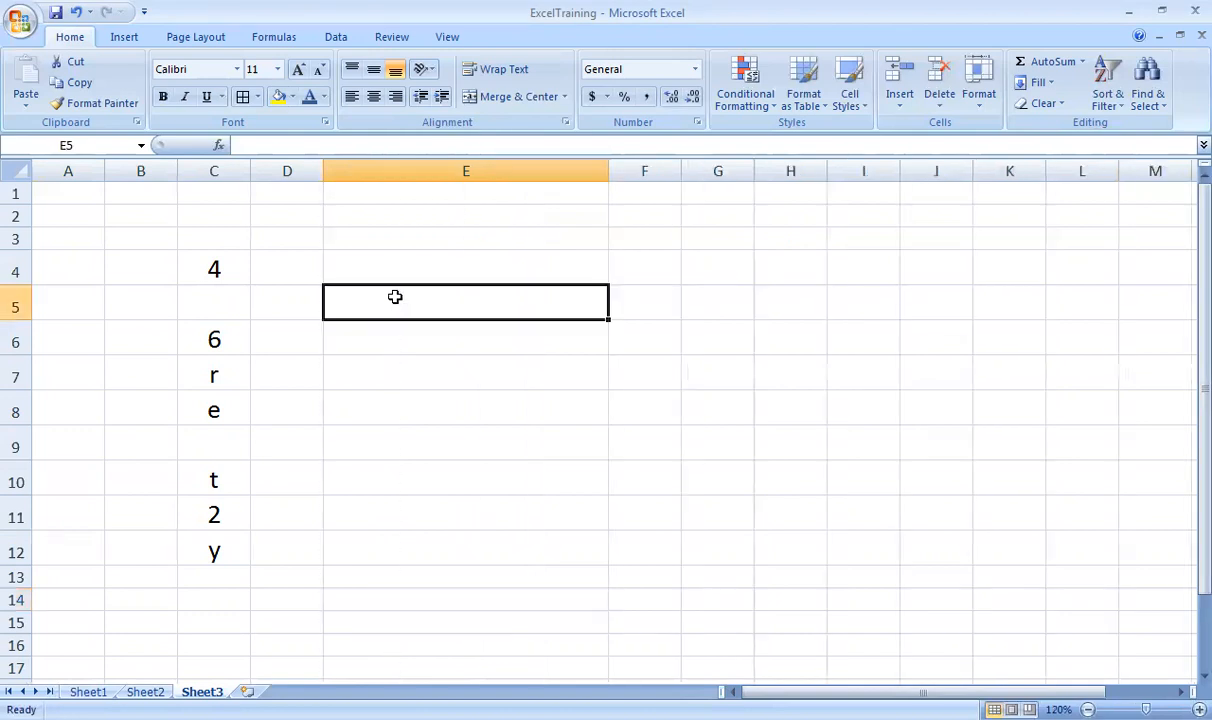
pyautogui.write('=')
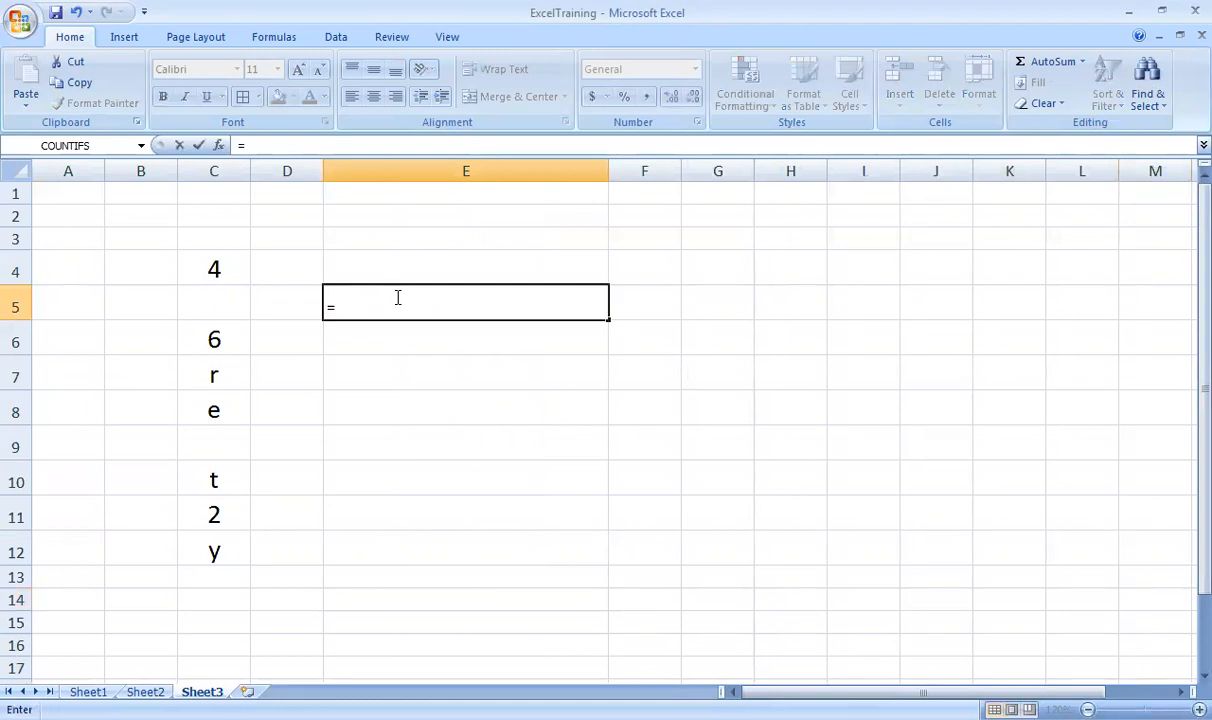
pyautogui.write('count(')
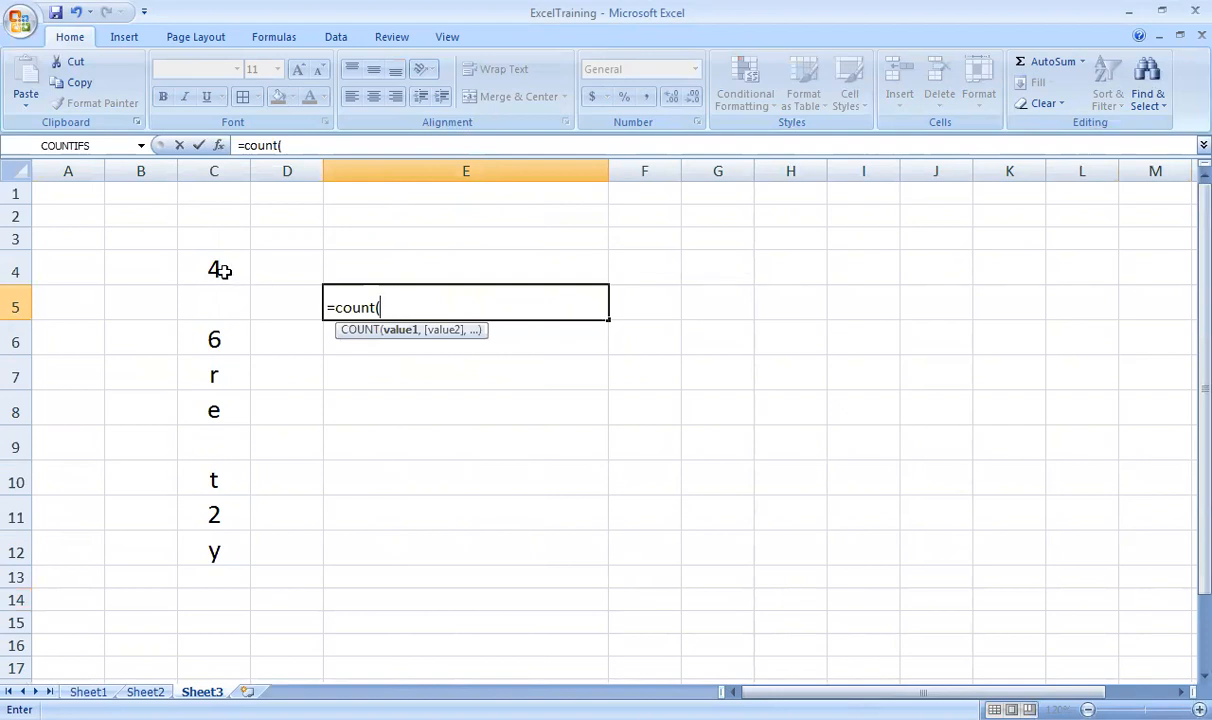
pyautogui.moveTo(218, 267); pyautogui.dragTo(219, 306)
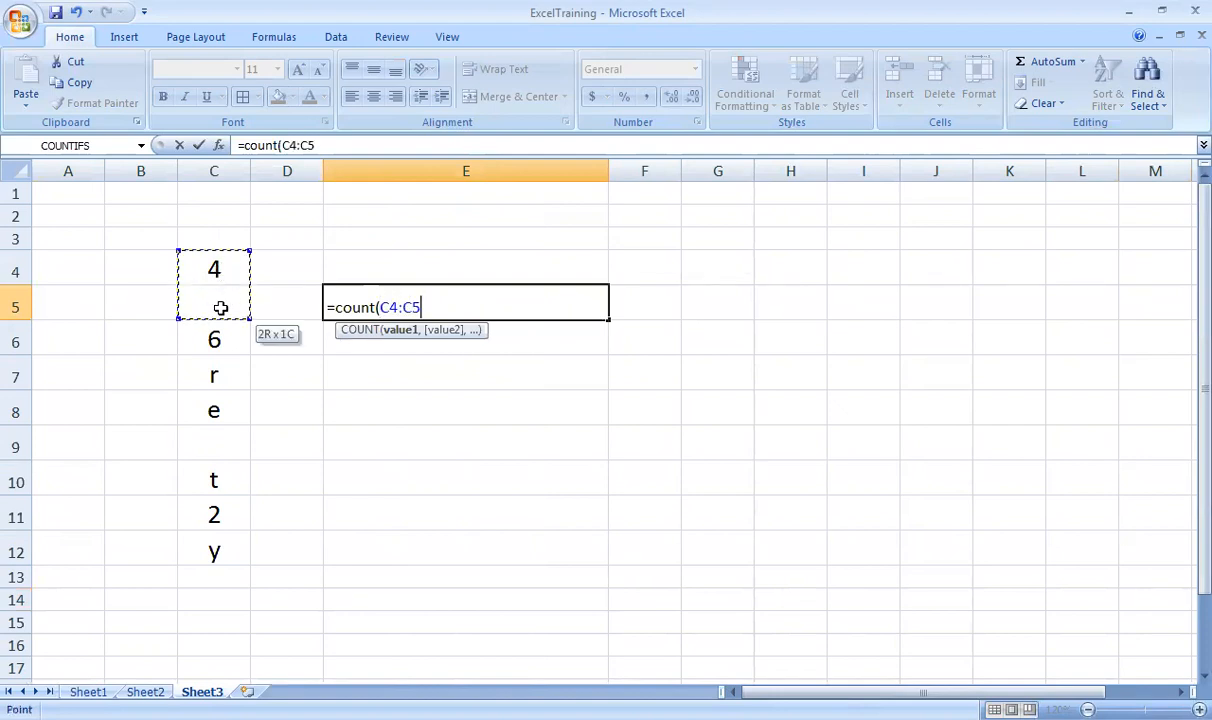
pyautogui.moveTo(217, 474); pyautogui.dragTo(216, 544)
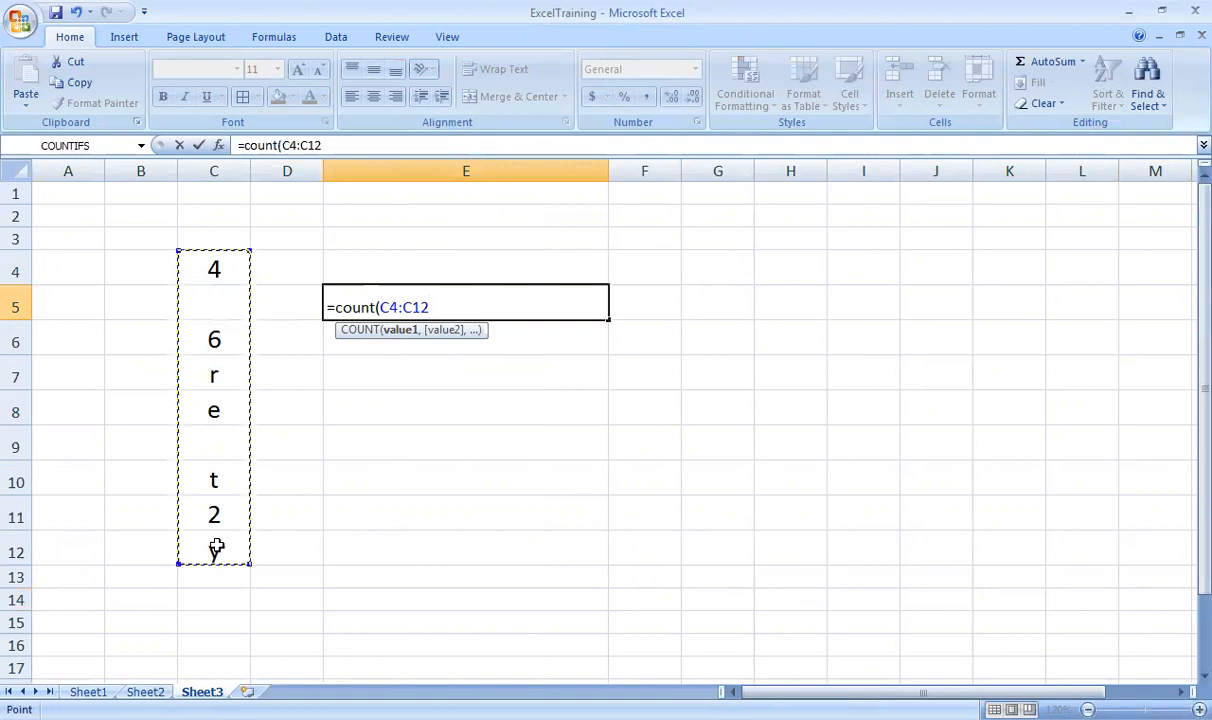
pyautogui.write(')')
pyautogui.press('Return')
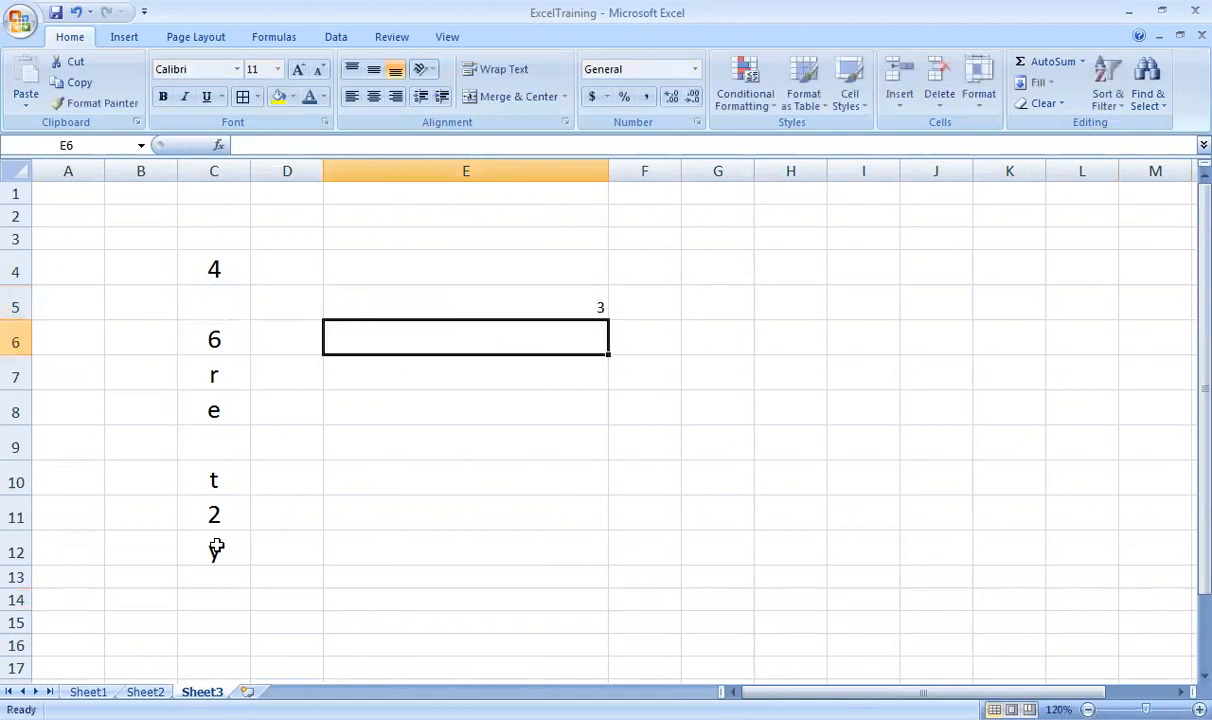
# - Compare the COUNT formula in E5 with the number and text entries in C4:C12
pyautogui.click(482, 300)
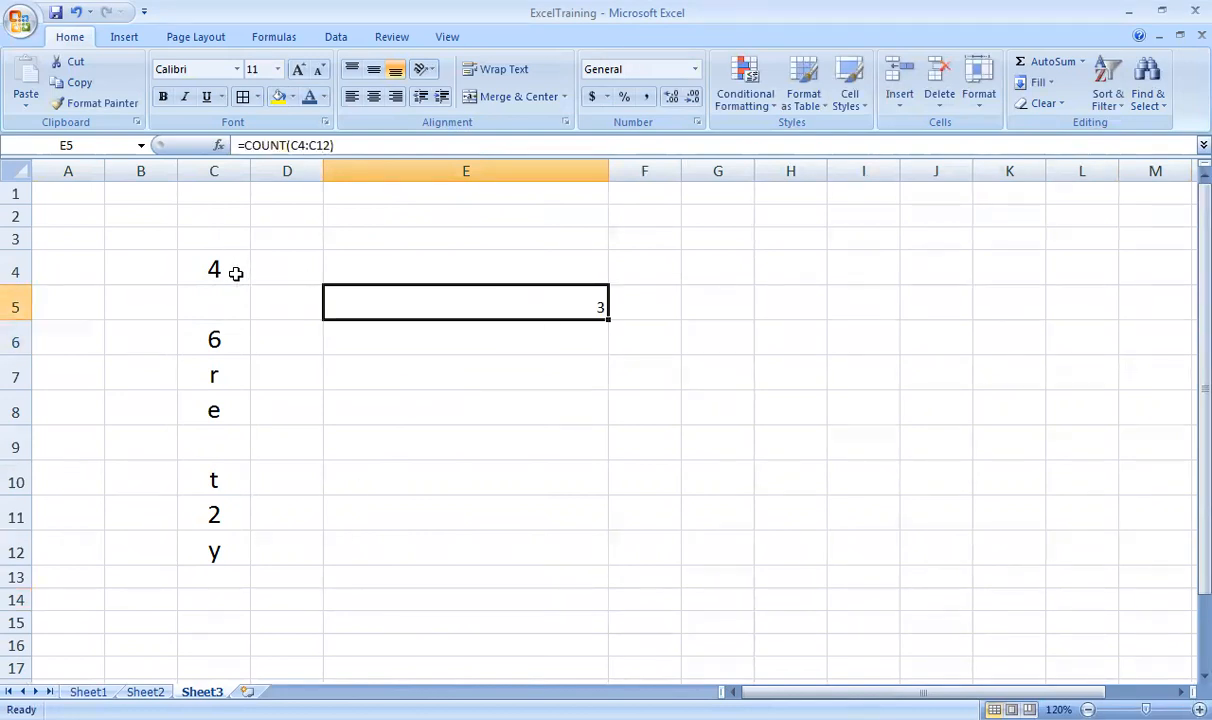
pyautogui.click(234, 272)
pyautogui.click(221, 338)
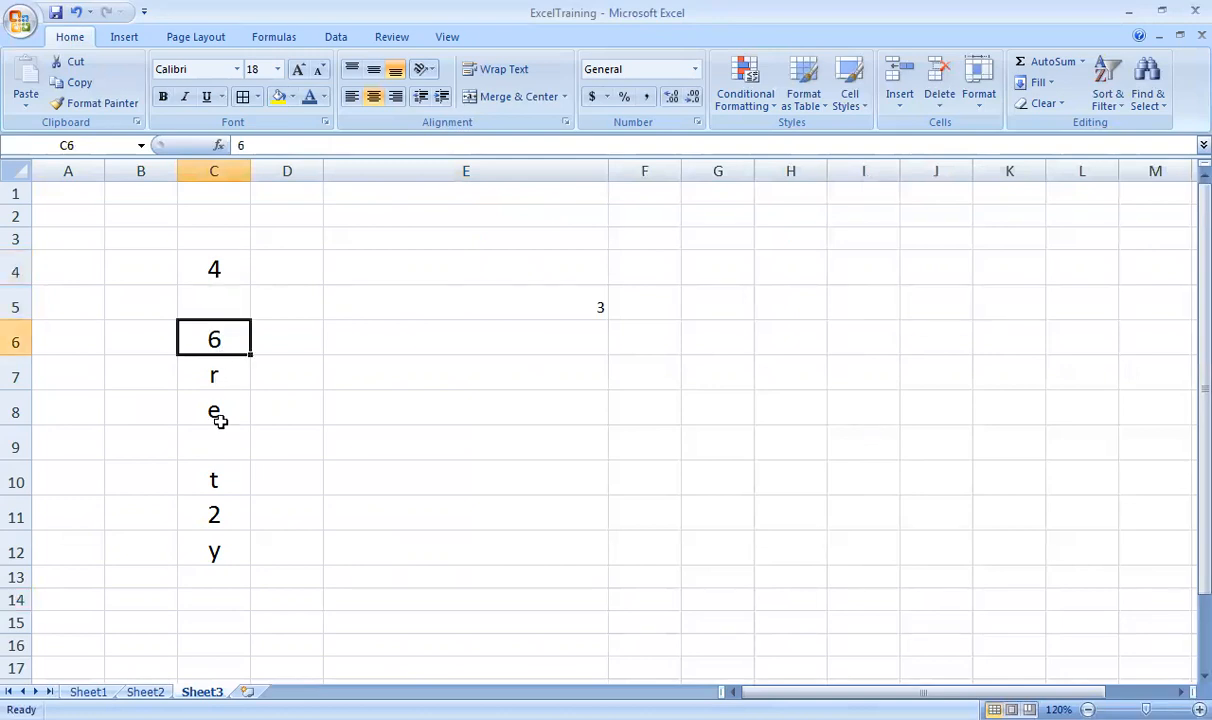
pyautogui.click(216, 514)
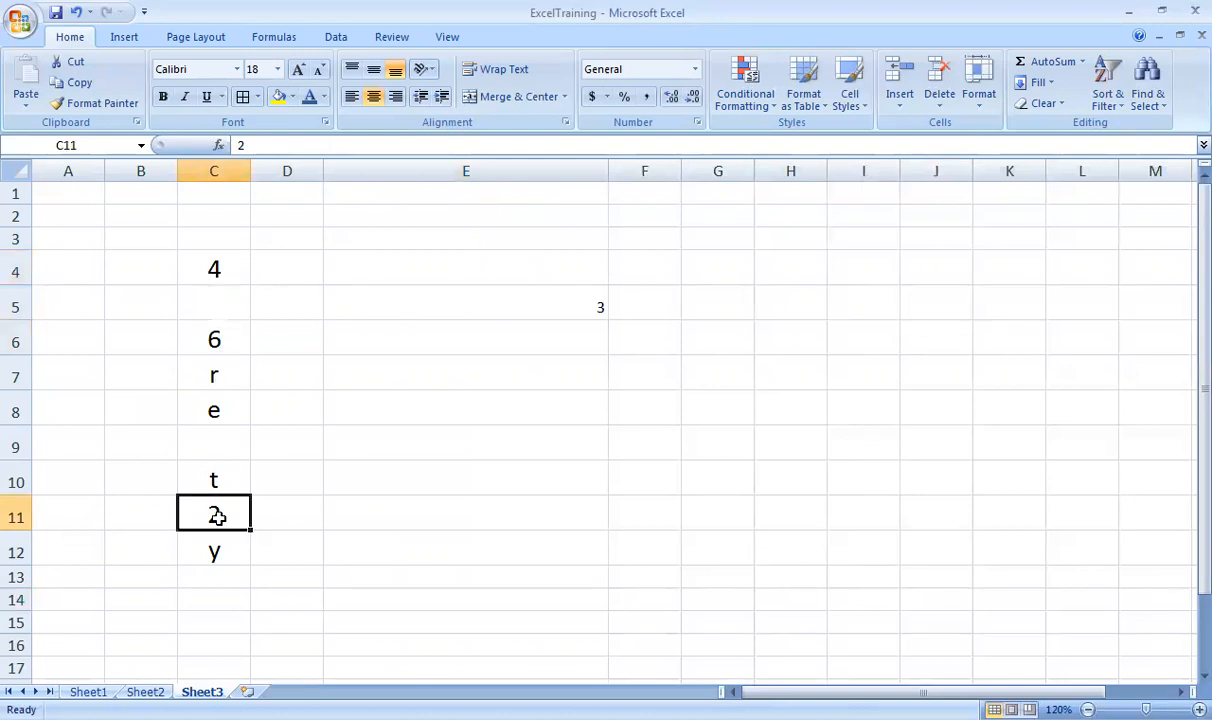
pyautogui.click(228, 371)
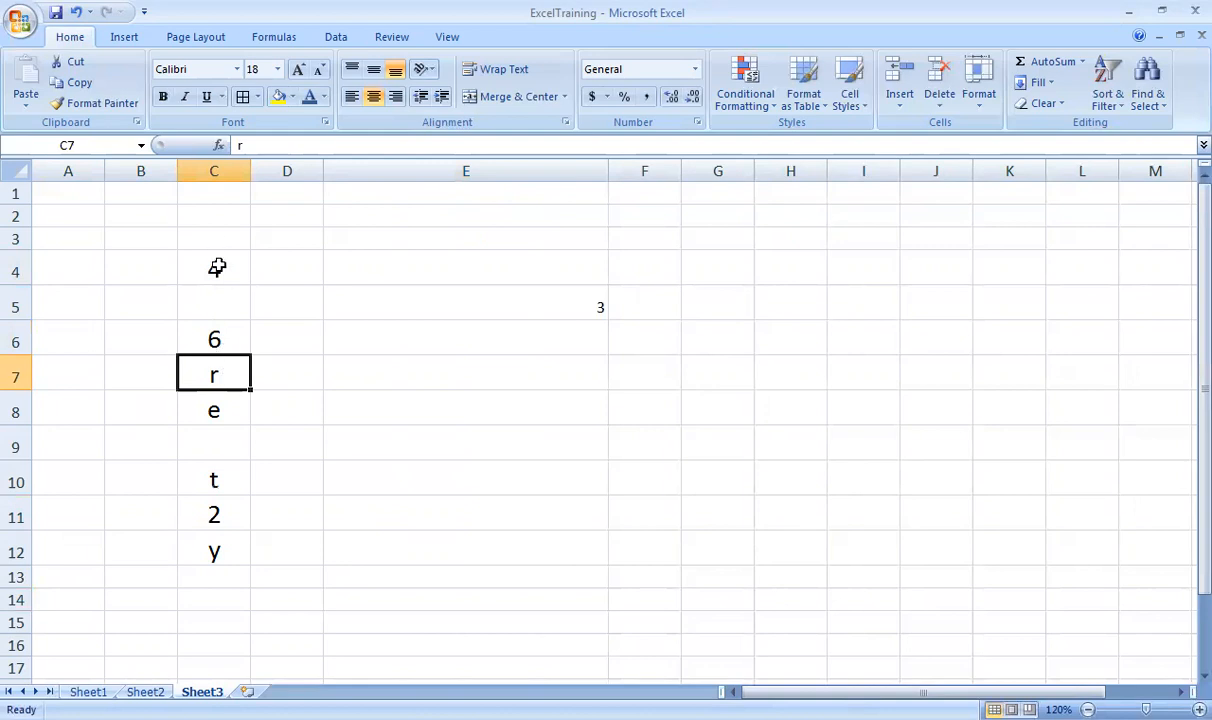
pyautogui.click(217, 266)
pyautogui.click(219, 335)
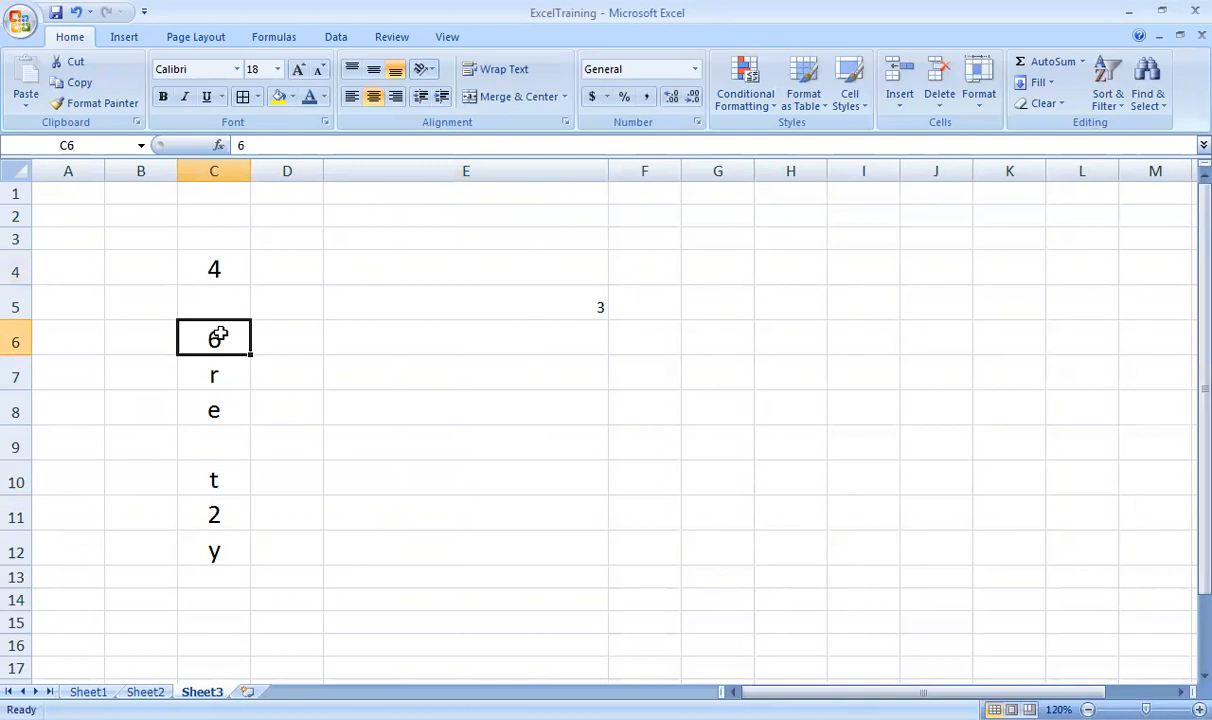
pyautogui.click(480, 300)
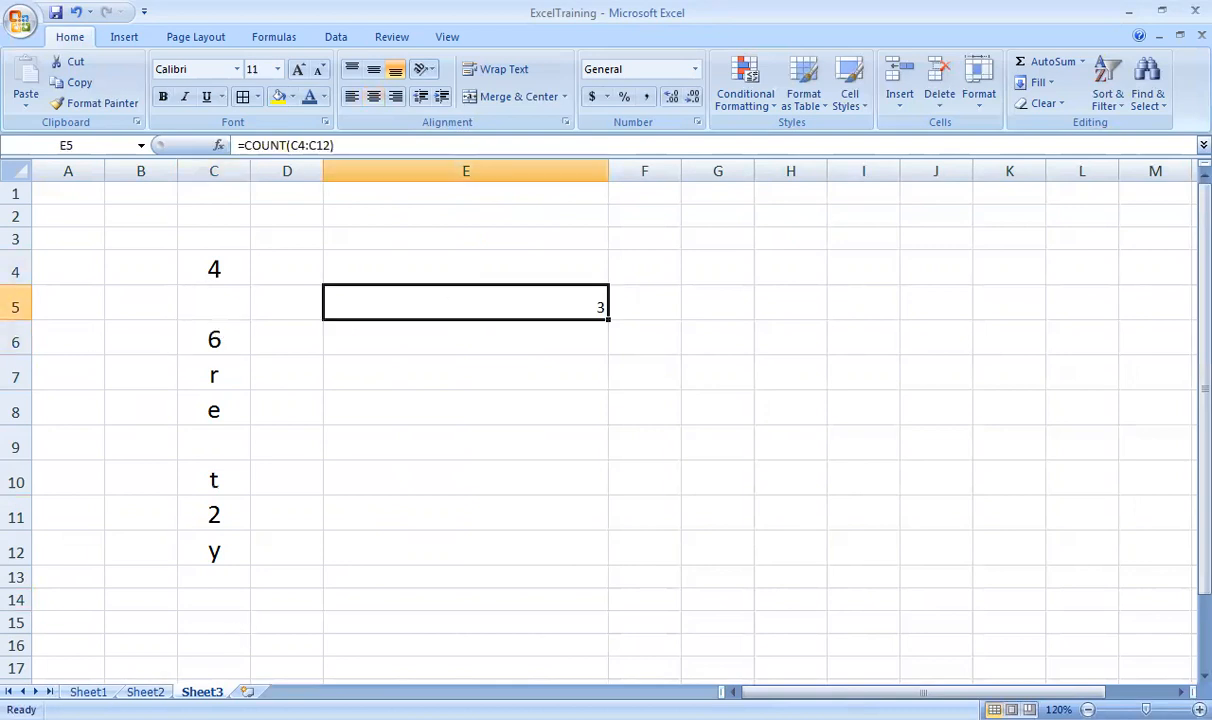
# - Consult the function list on Sheet2 and enter =COUNTA(C4:C12) in cell E6 of Sheet3 to count the non-empty cells
pyautogui.click(145, 691)
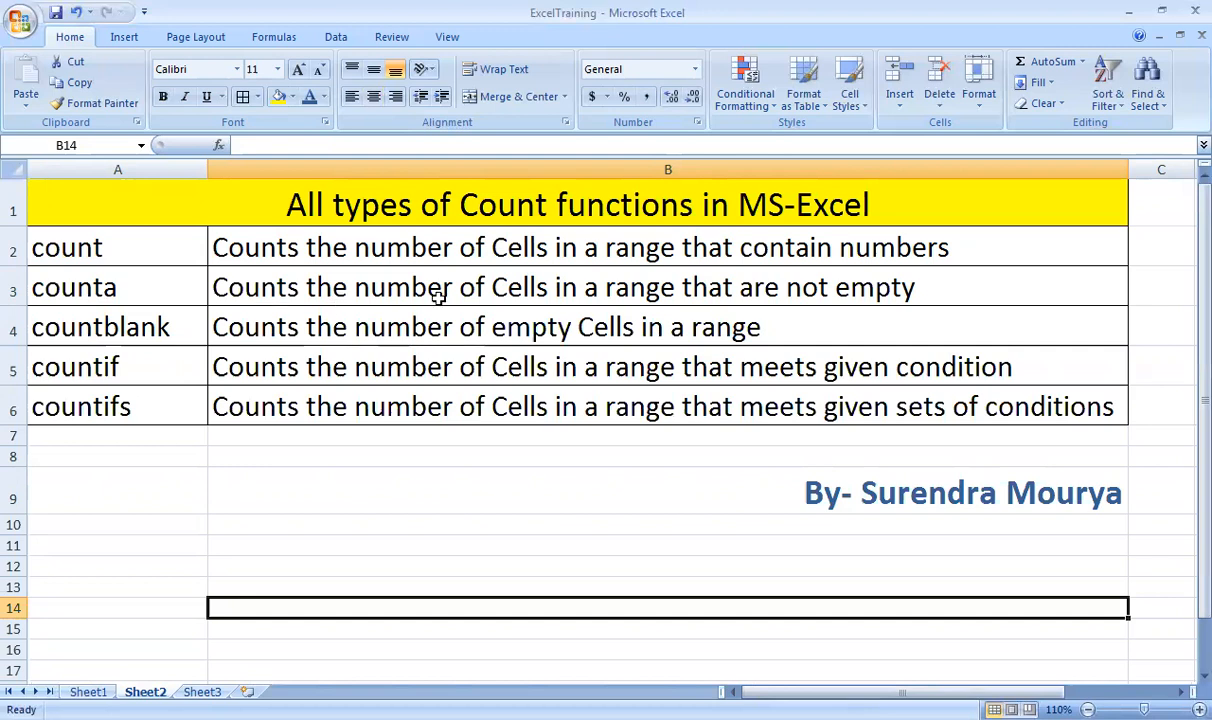
pyautogui.click(202, 691)
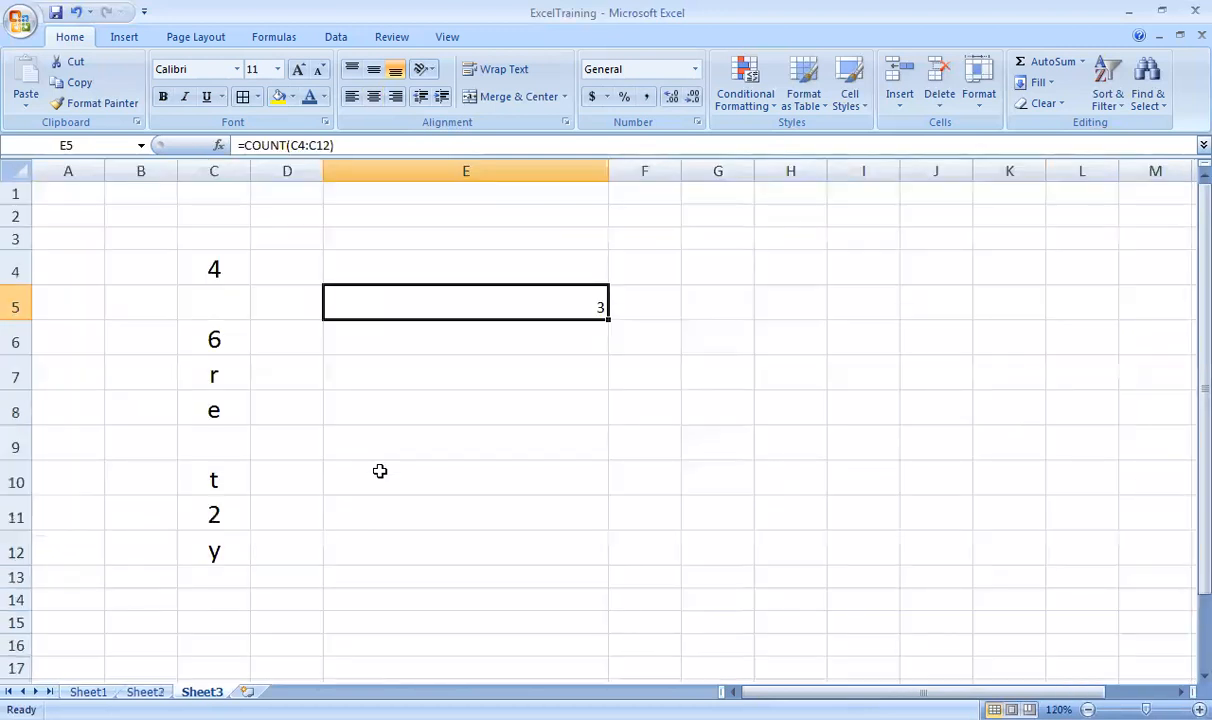
pyautogui.click(421, 332)
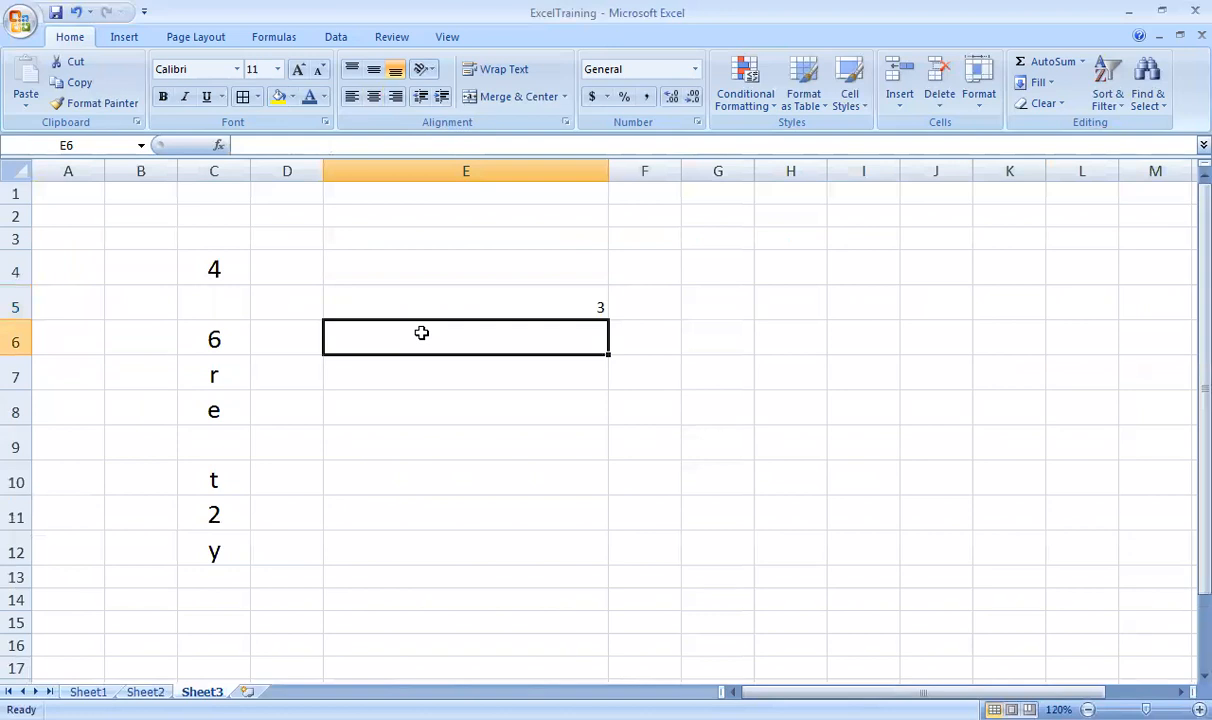
pyautogui.write('=')
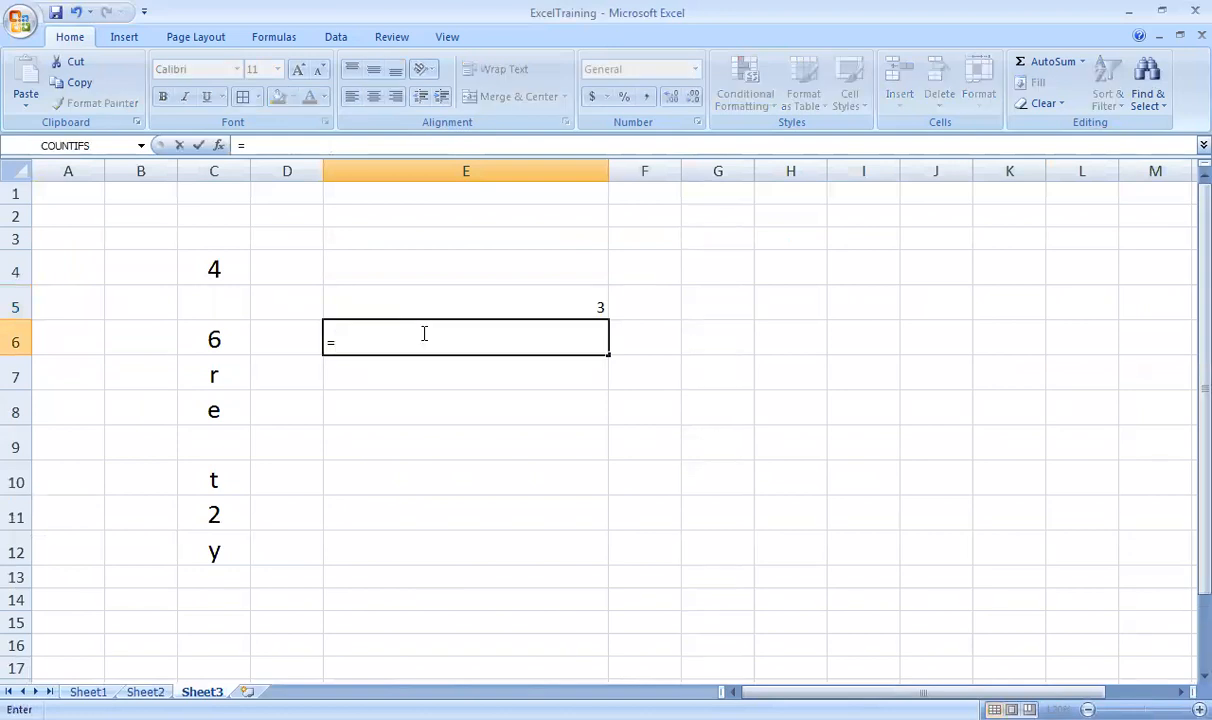
pyautogui.write('counta(')
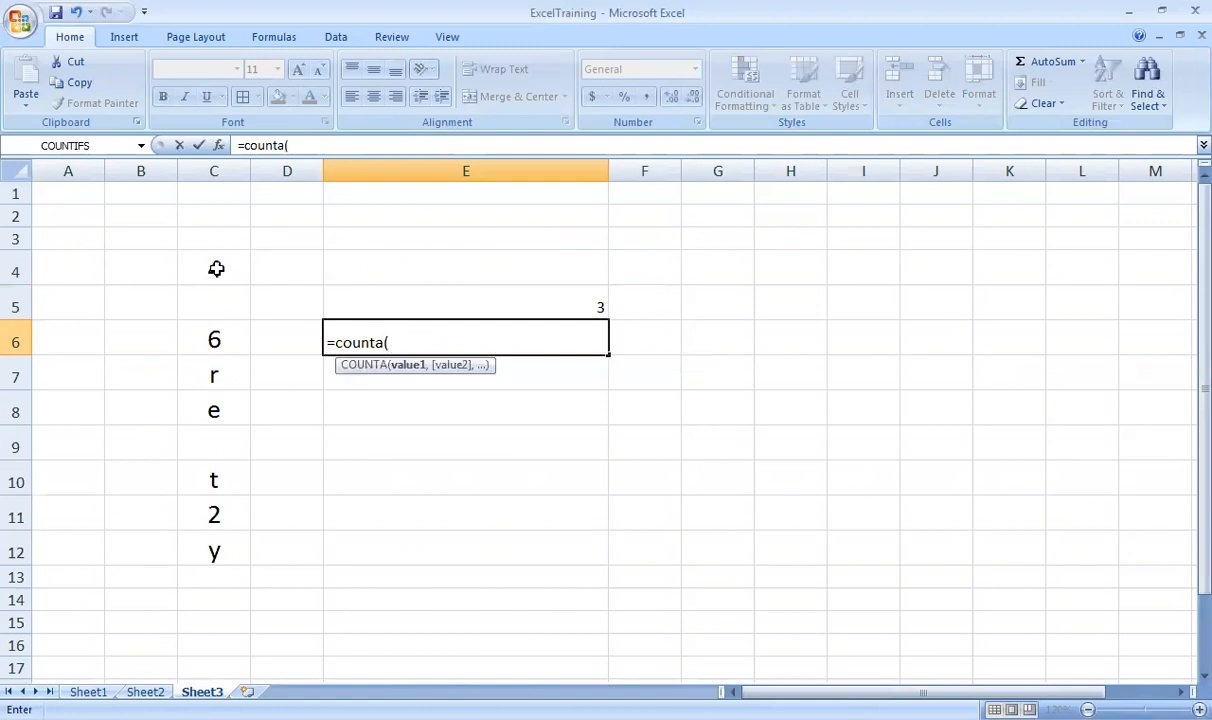
pyautogui.moveTo(217, 270); pyautogui.dragTo(219, 306)
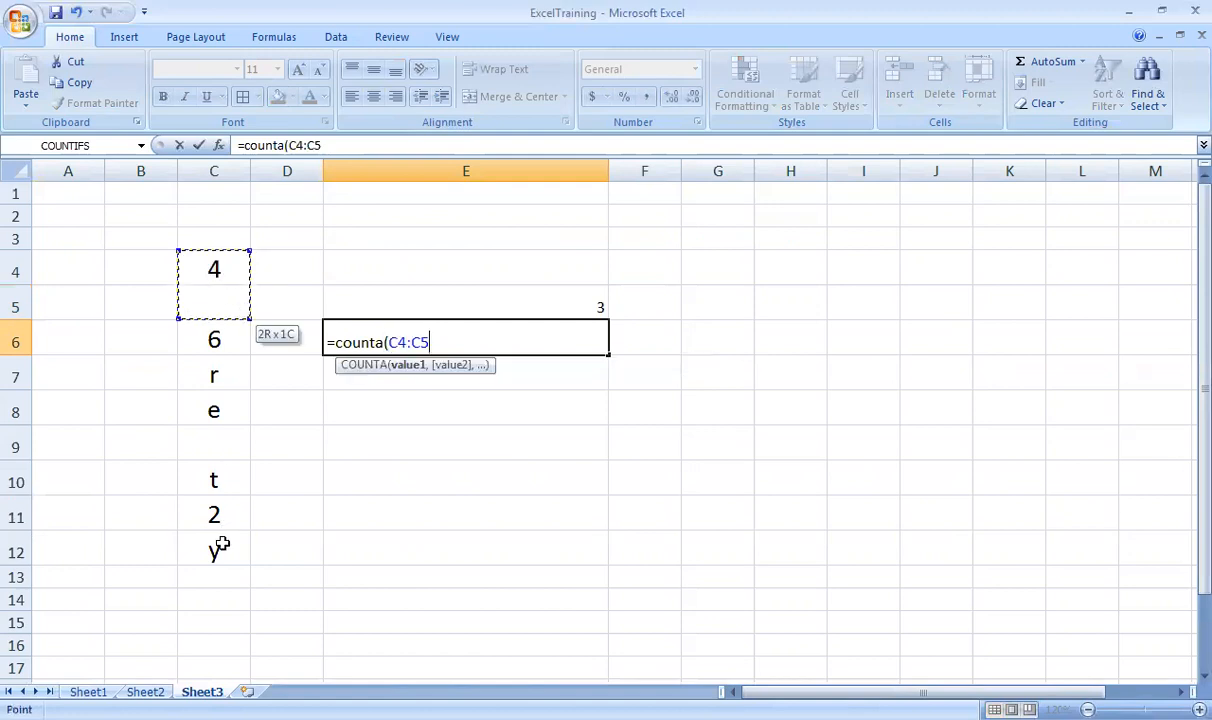
pyautogui.moveTo(221, 545); pyautogui.dragTo(221, 545)
pyautogui.write(')')
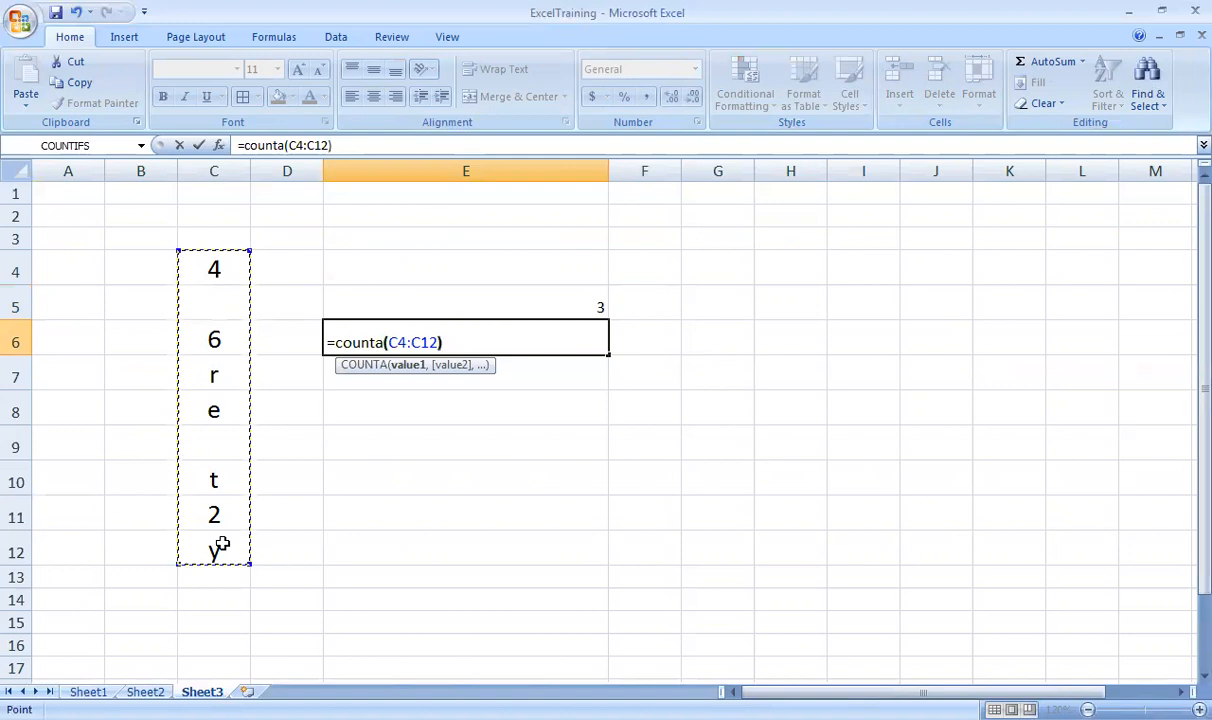
pyautogui.press('Return')
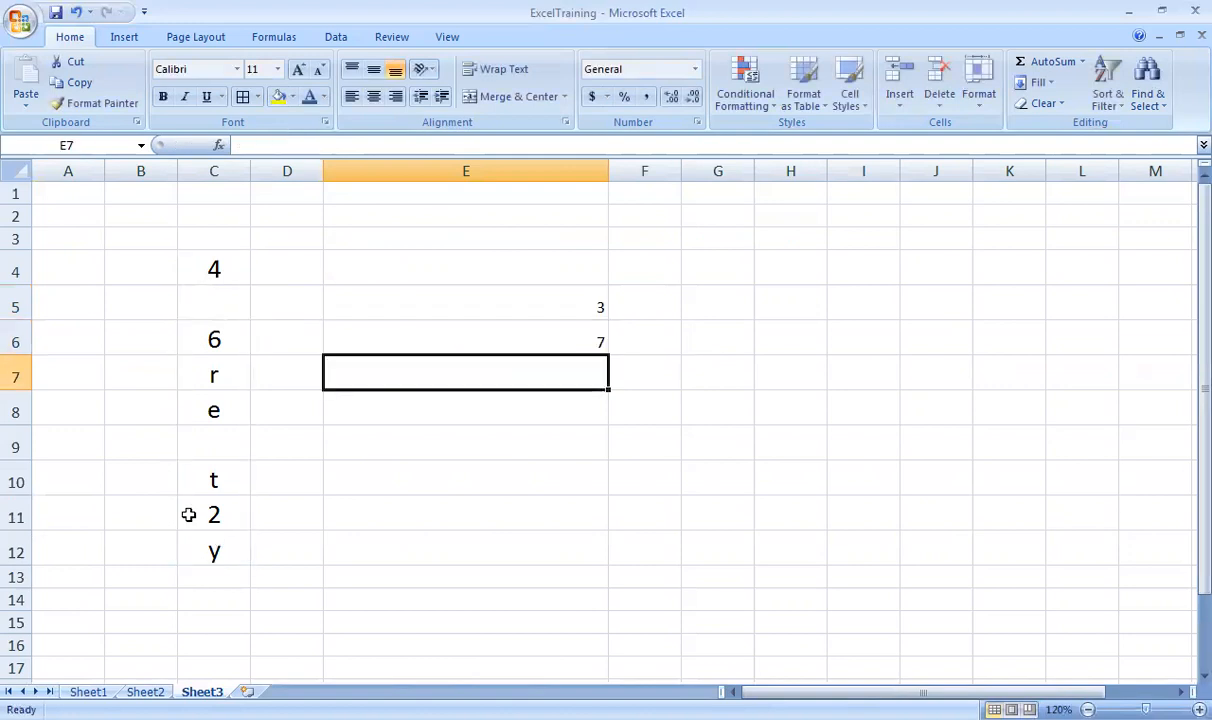
# - Check the COUNTA formula in E6 against the filled cells in column C
pyautogui.click(220, 263)
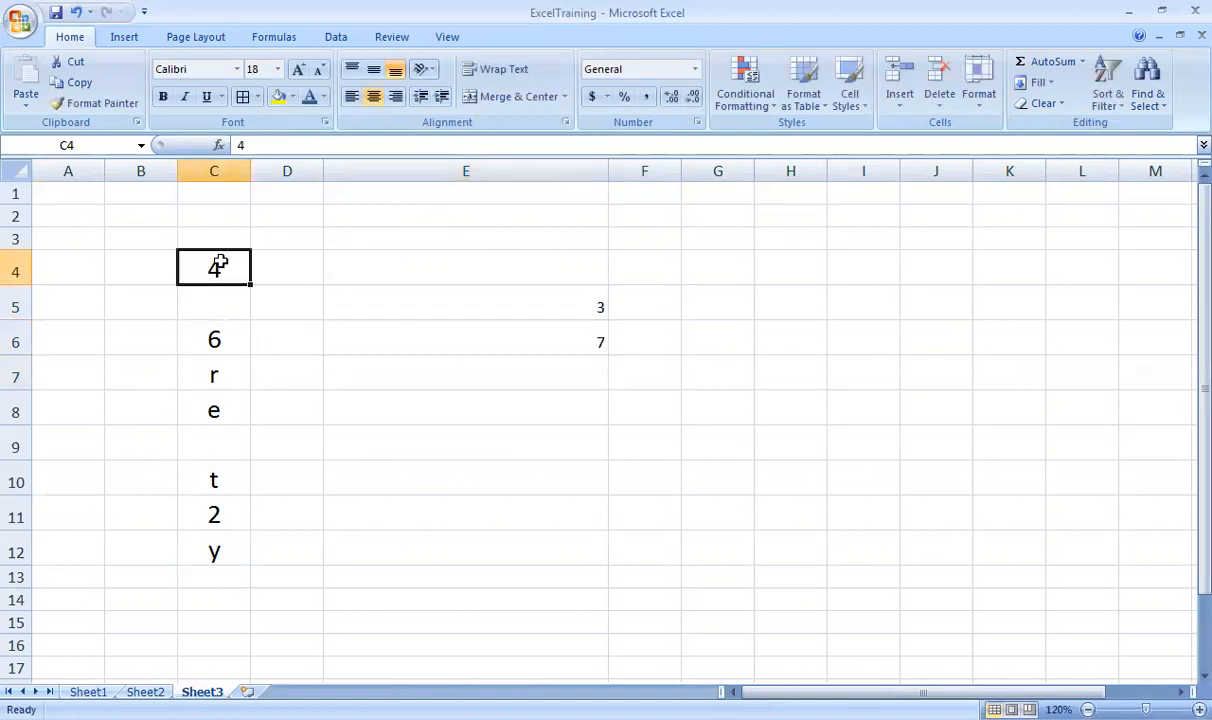
pyautogui.click(218, 369)
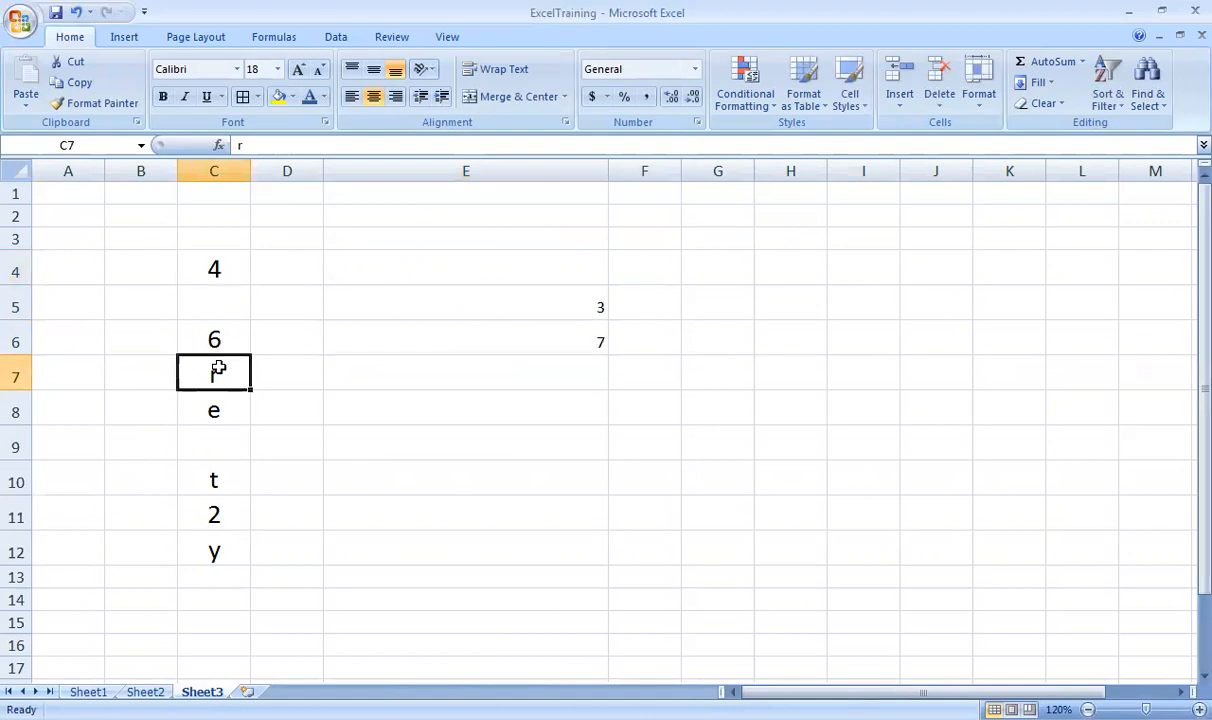
pyautogui.click(562, 340)
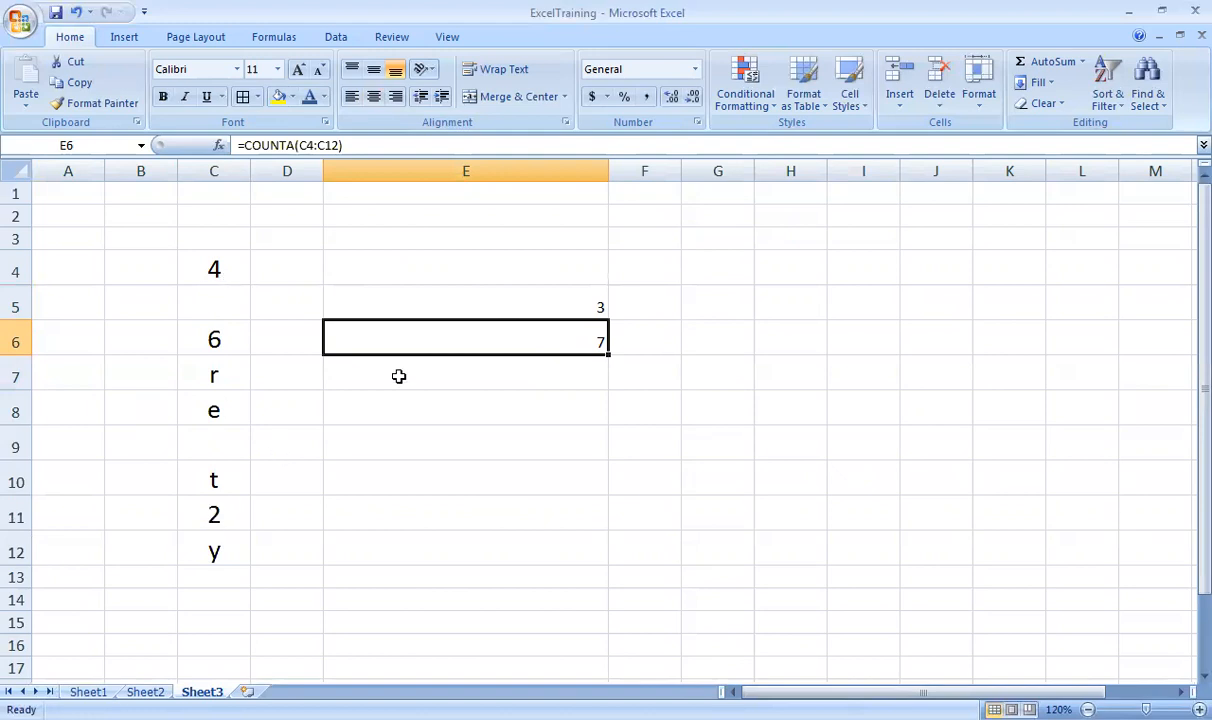
pyautogui.click(216, 409)
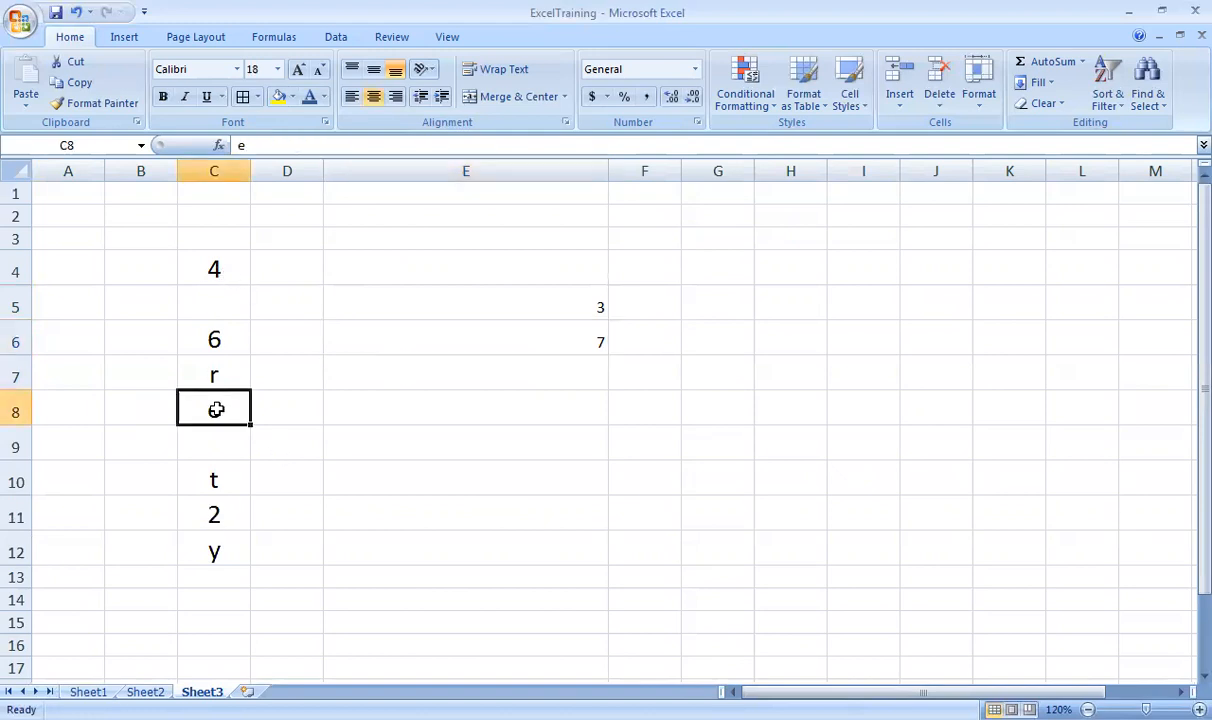
pyautogui.click(585, 336)
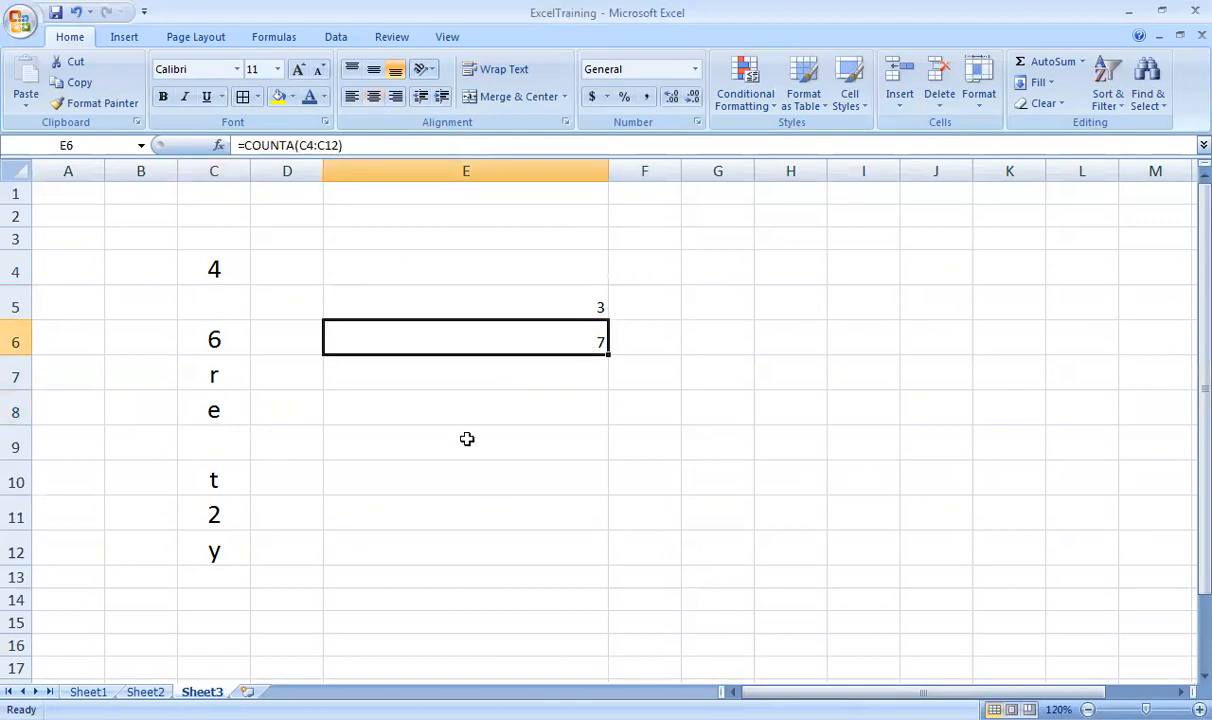
# - Consult the countblank description on Sheet2 and enter =COUNTBLANK(C4:C12) in cell E7 of Sheet3 to count the empty cells
pyautogui.click(145, 691)
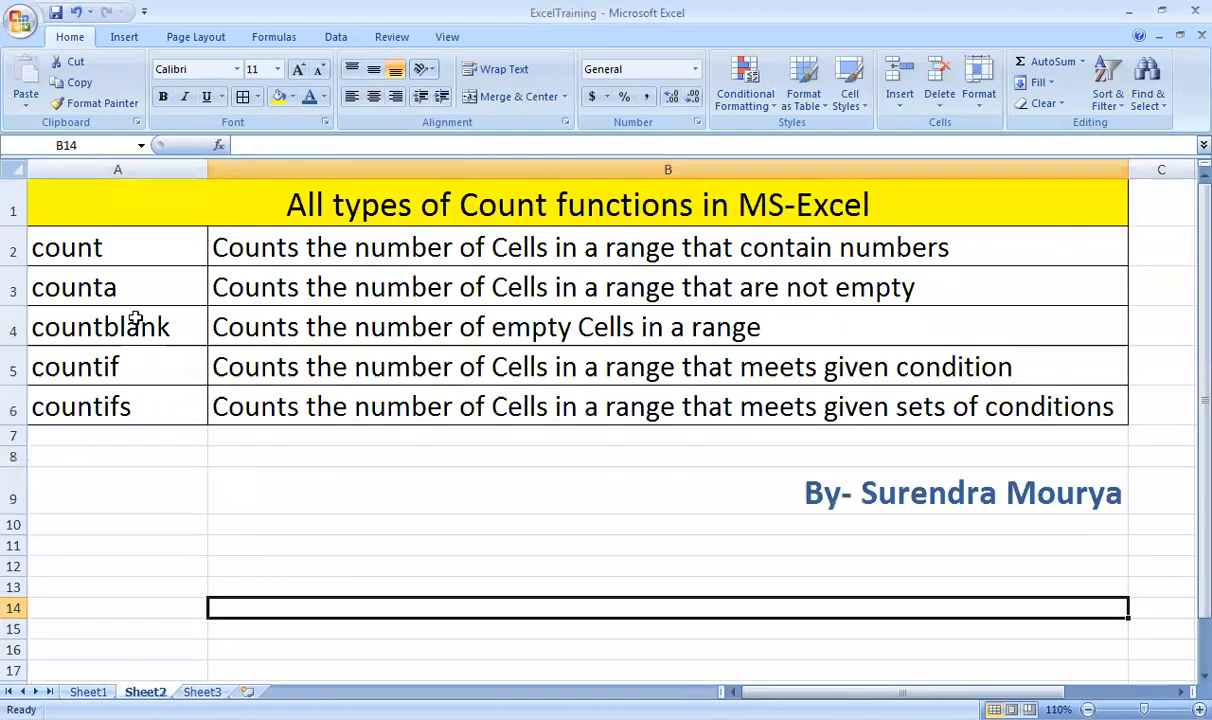
pyautogui.click(357, 331)
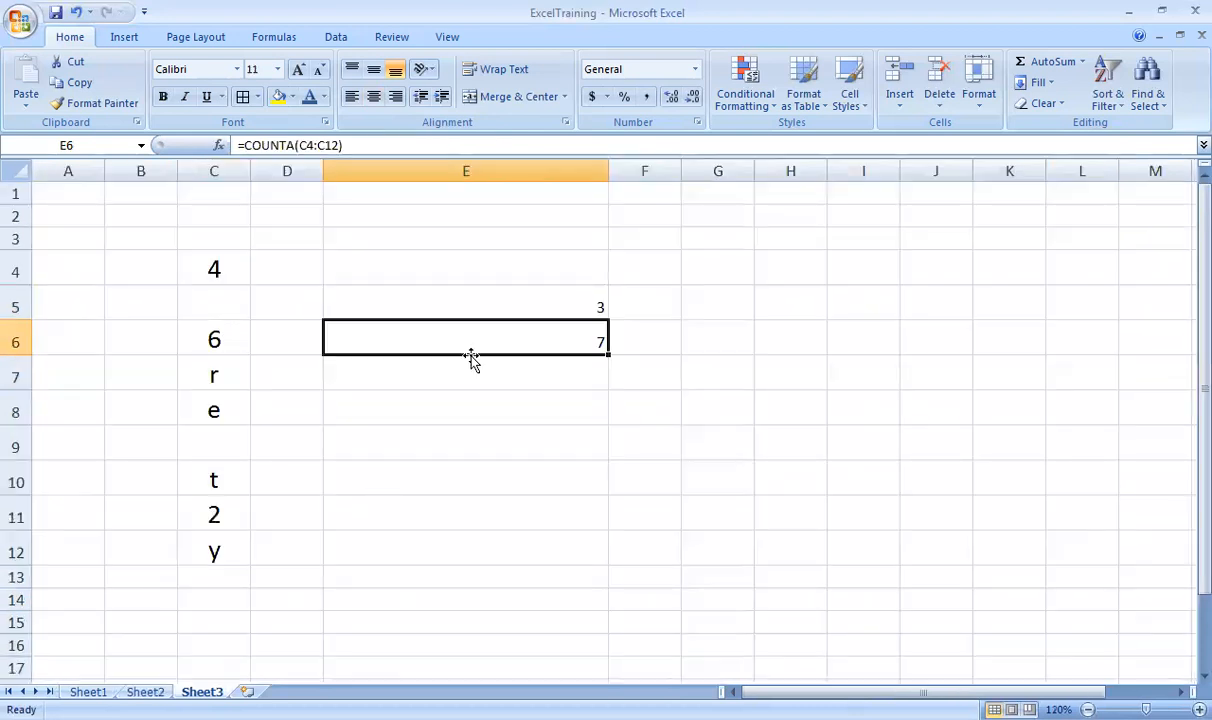
pyautogui.click(460, 376)
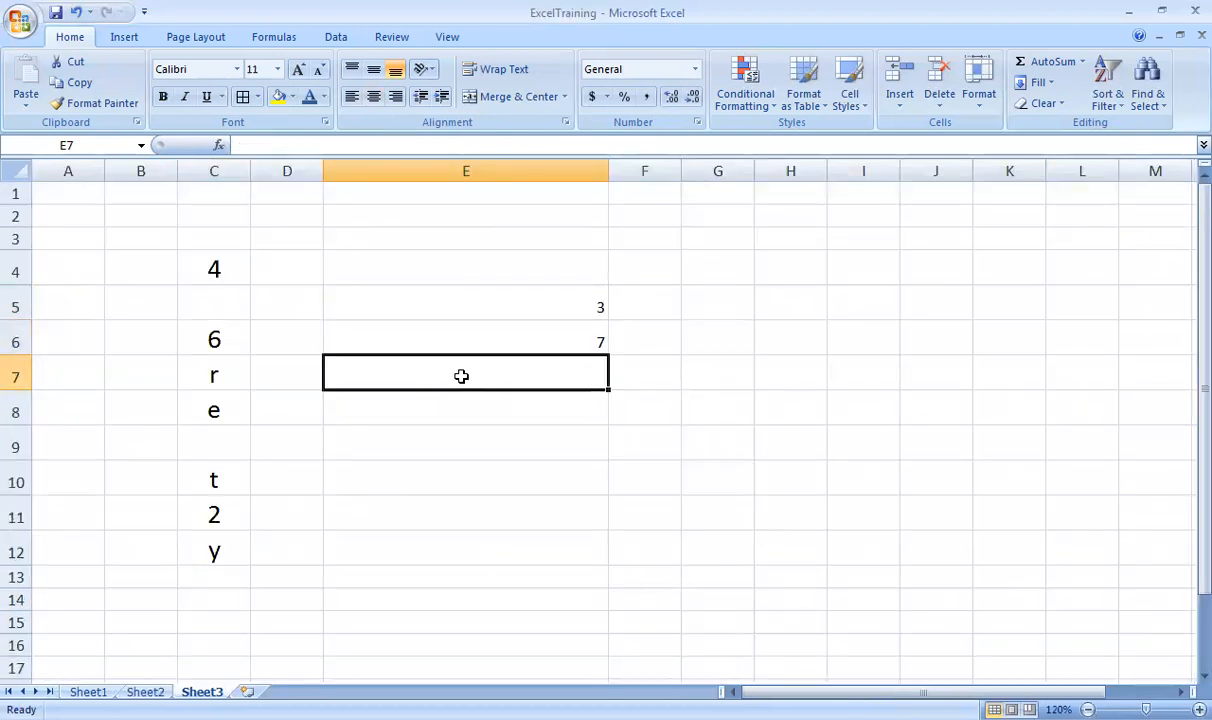
pyautogui.write('=')
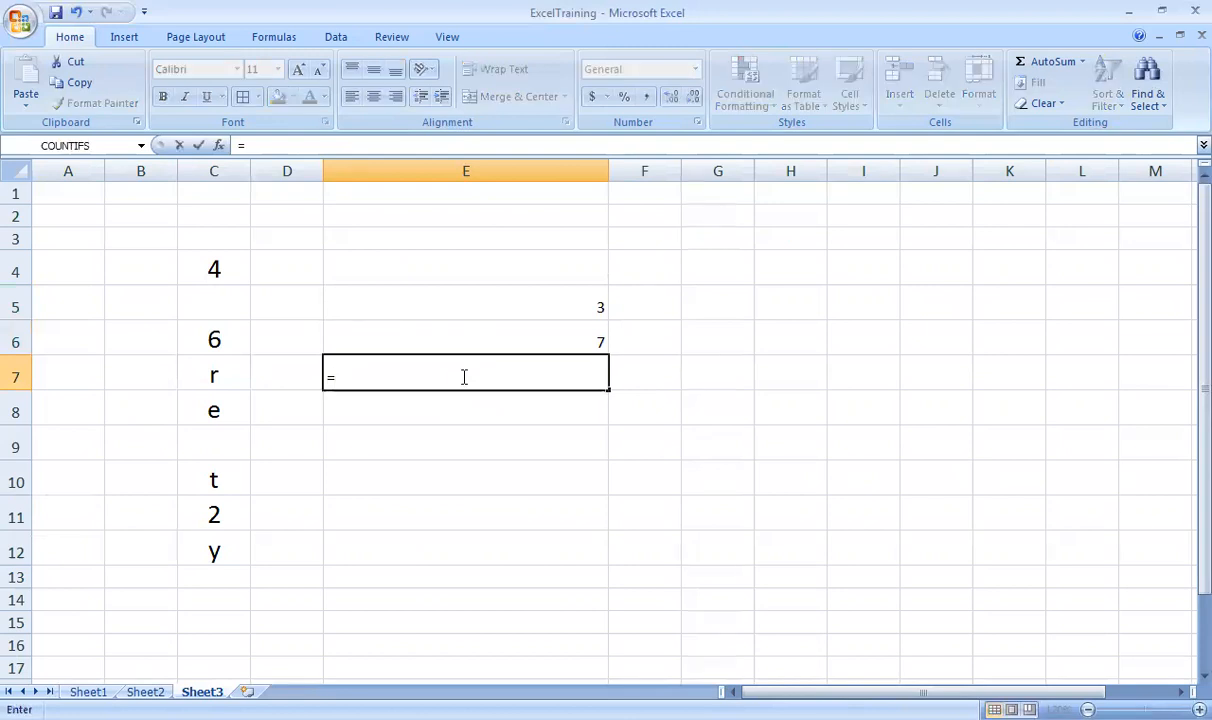
pyautogui.write('count')
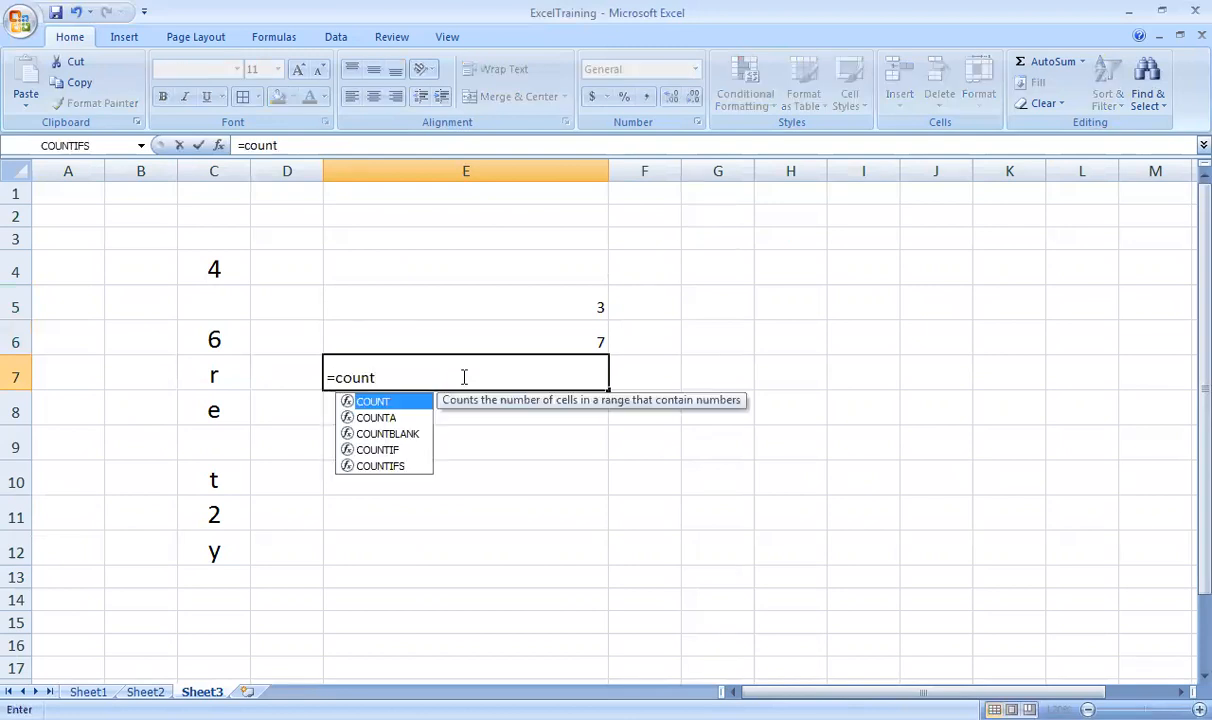
pyautogui.write('blank')
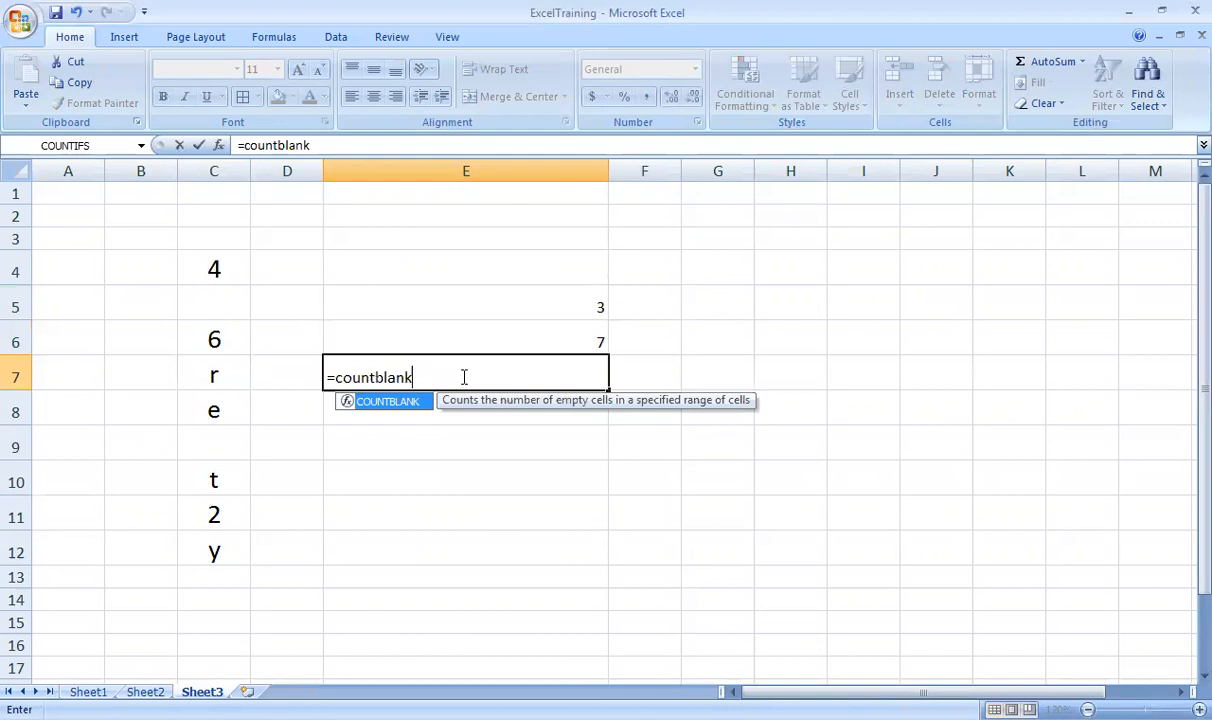
pyautogui.write('(')
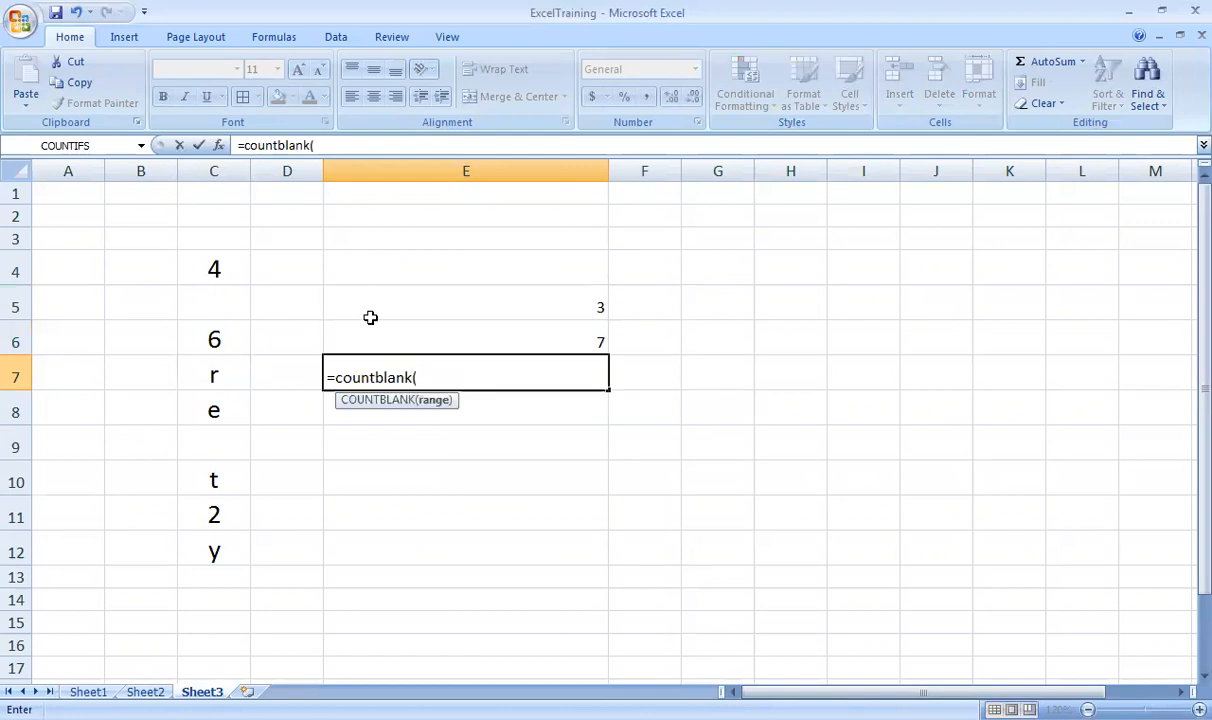
pyautogui.moveTo(214, 276); pyautogui.dragTo(214, 312)
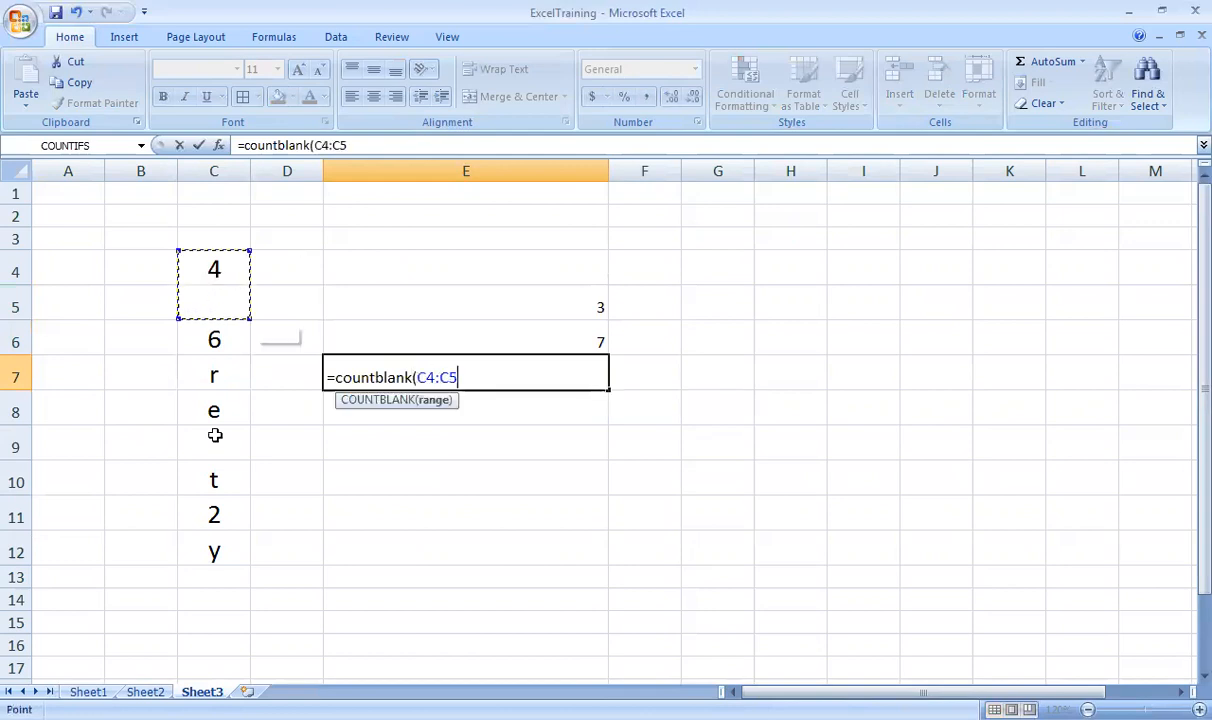
pyautogui.keyDown('shift'); pyautogui.click(216, 545); pyautogui.keyUp('shift')
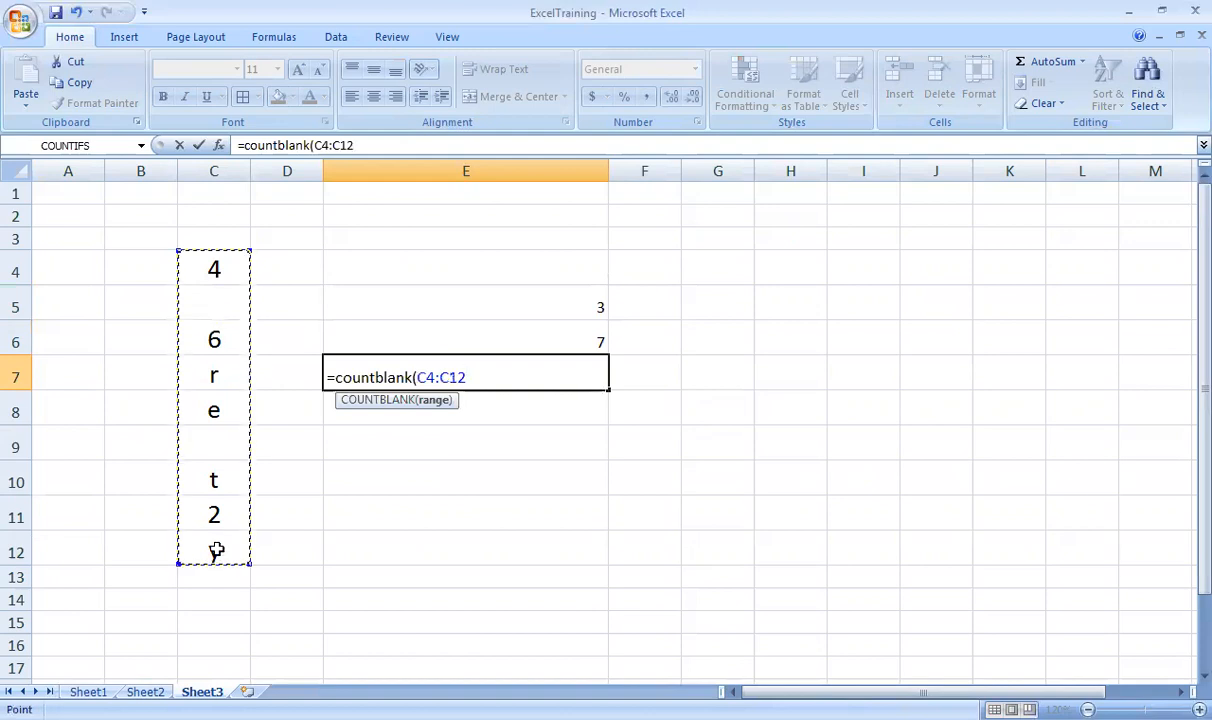
pyautogui.write(')')
pyautogui.press('Return')
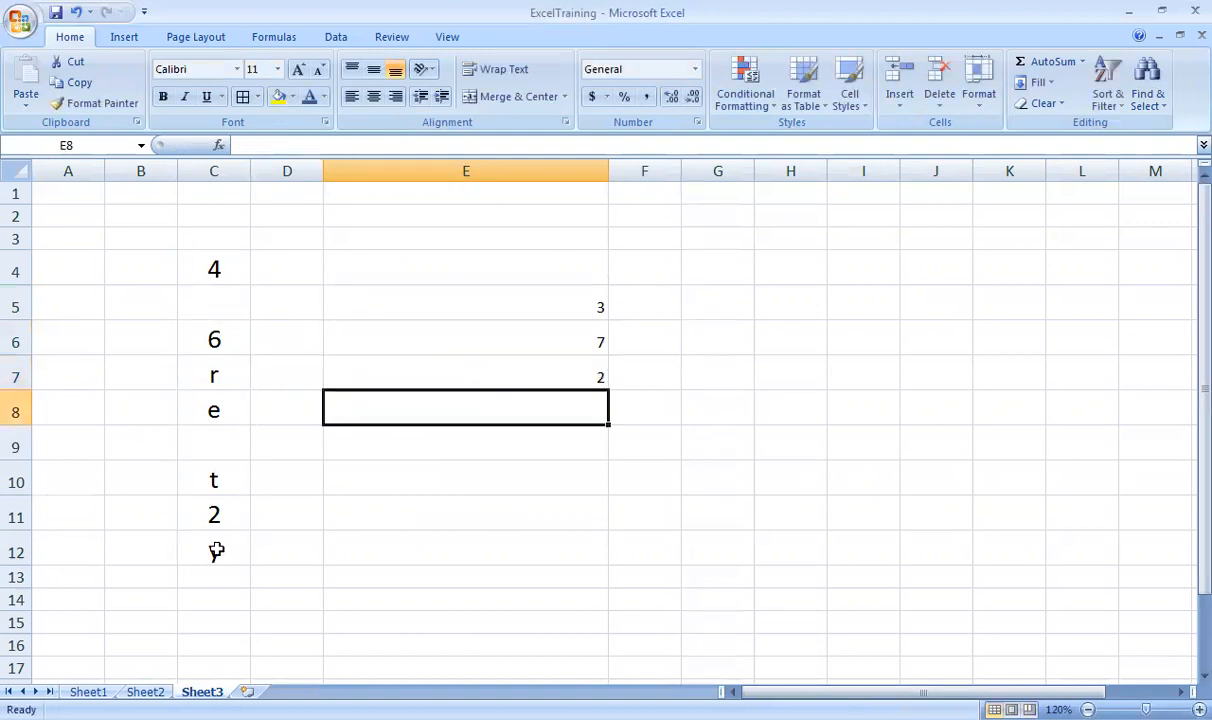
# - Check the COUNTBLANK formula in E7 against the empty cells C5 and C9, and review the function descriptions on Sheet2
pyautogui.click(220, 307)
pyautogui.click(214, 446)
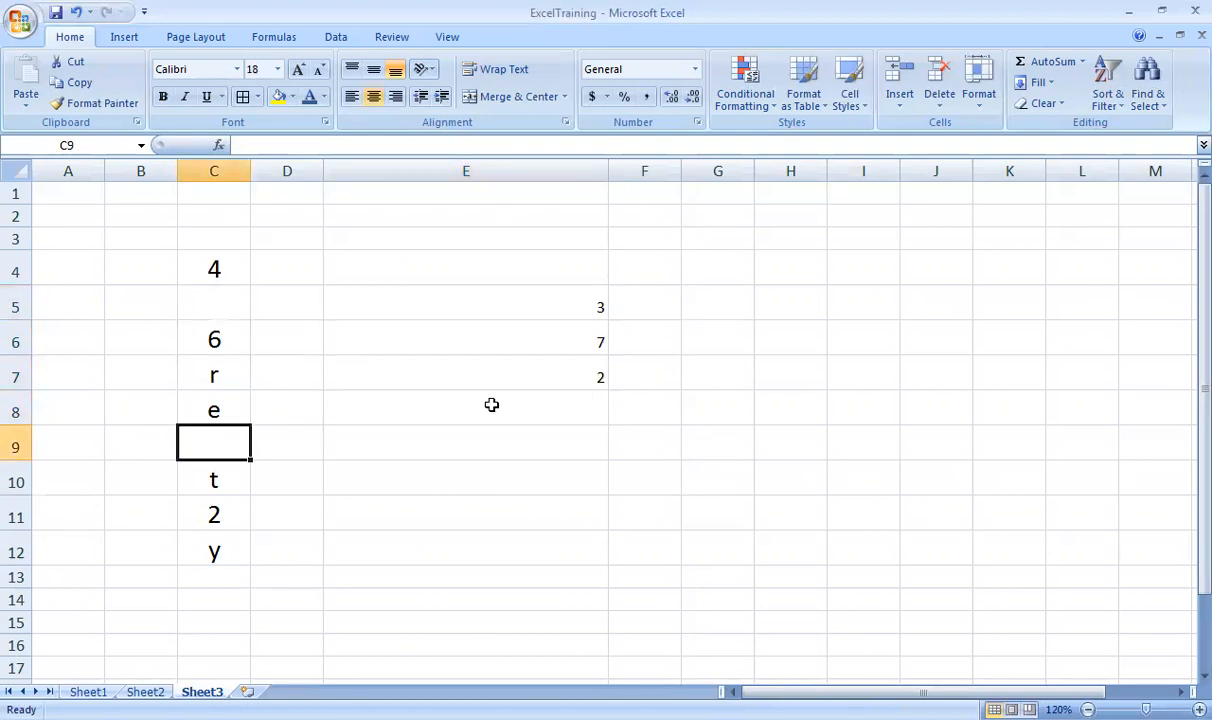
pyautogui.click(558, 378)
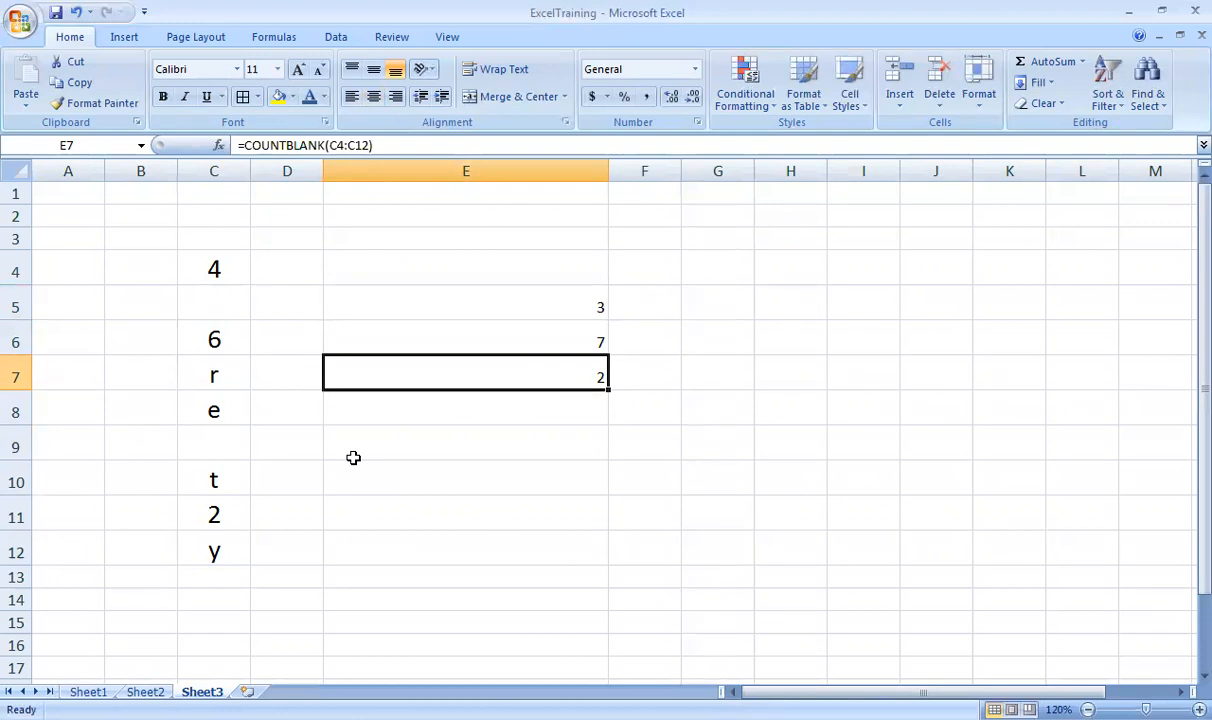
pyautogui.click(146, 692)
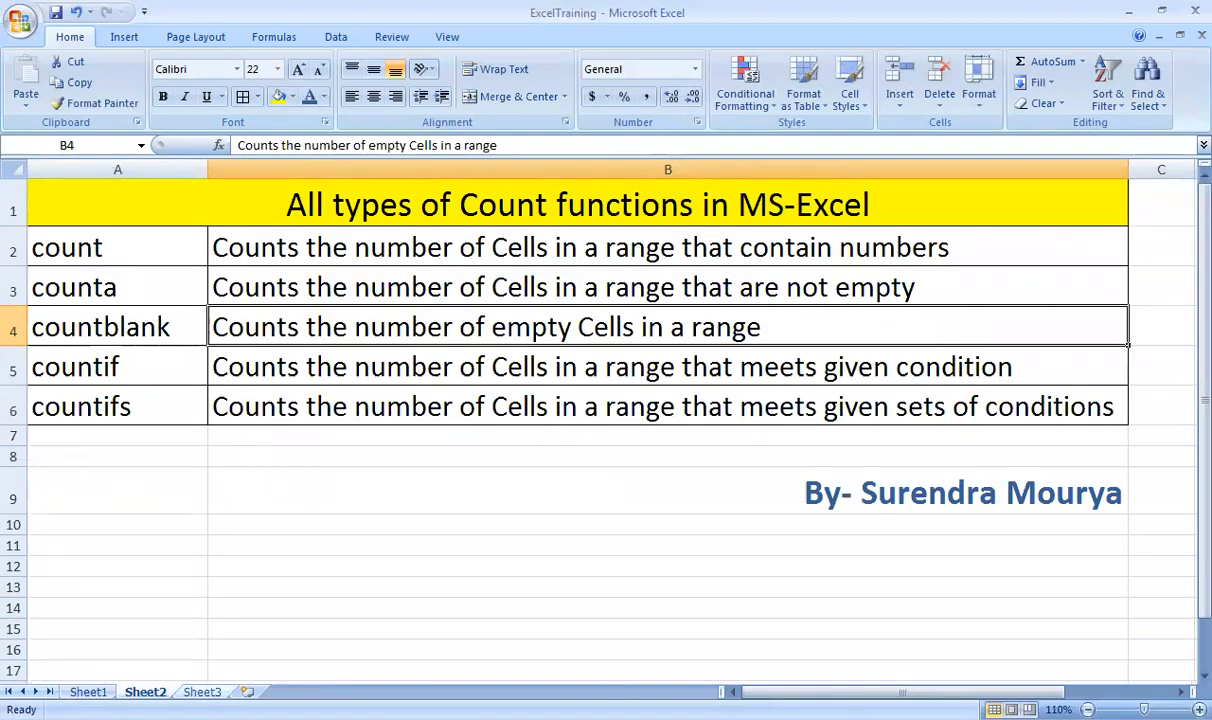
pyautogui.click(202, 692)
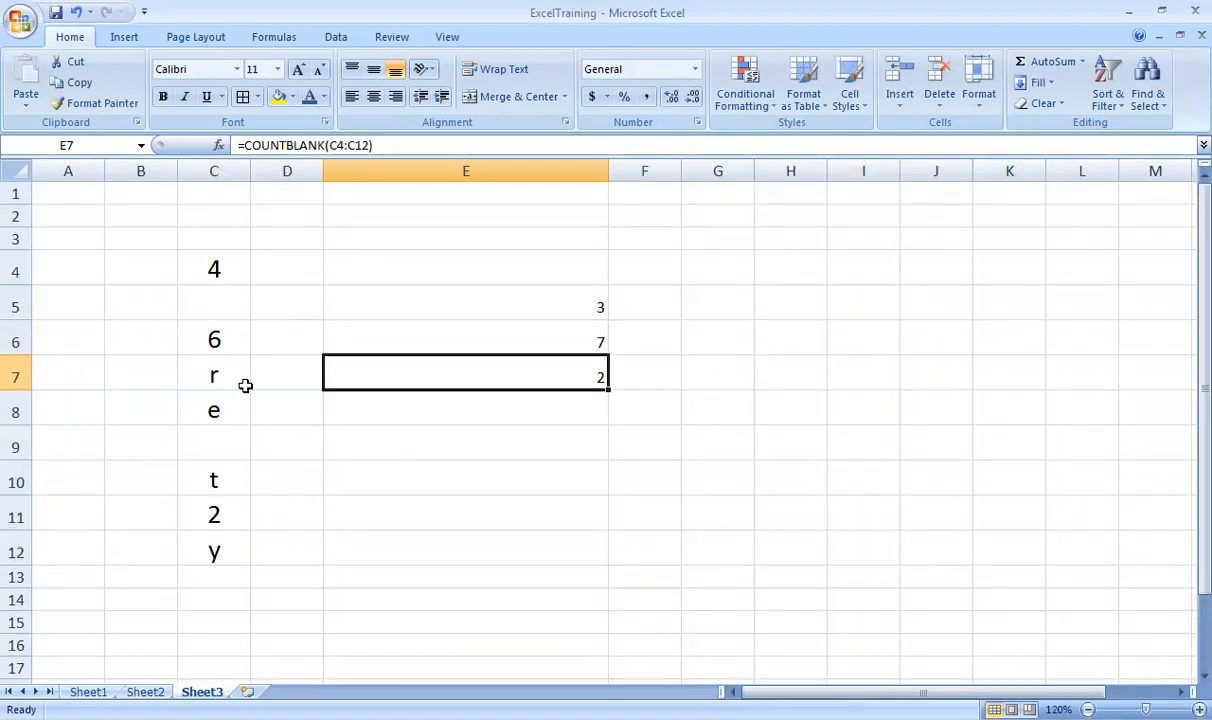
pyautogui.click(145, 692)
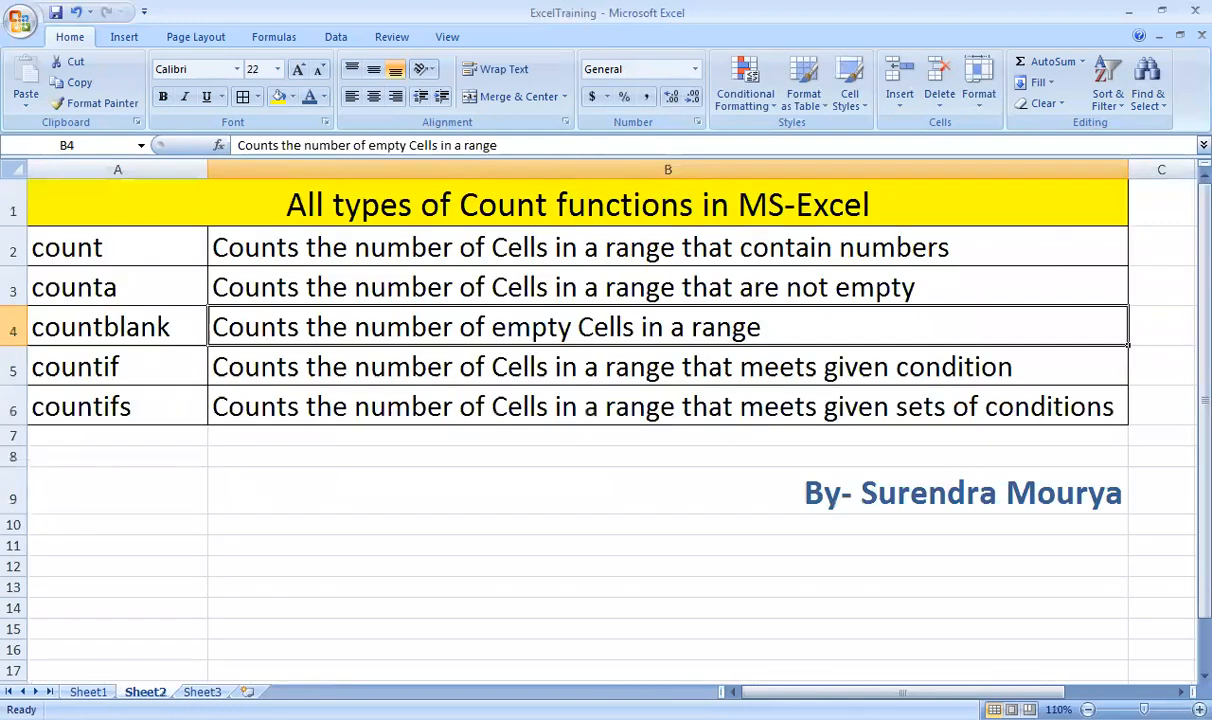
# - On Sheet1, enter =COUNTA(D2:I2) in cell J2 to count the first student's days present
pyautogui.click(88, 692)
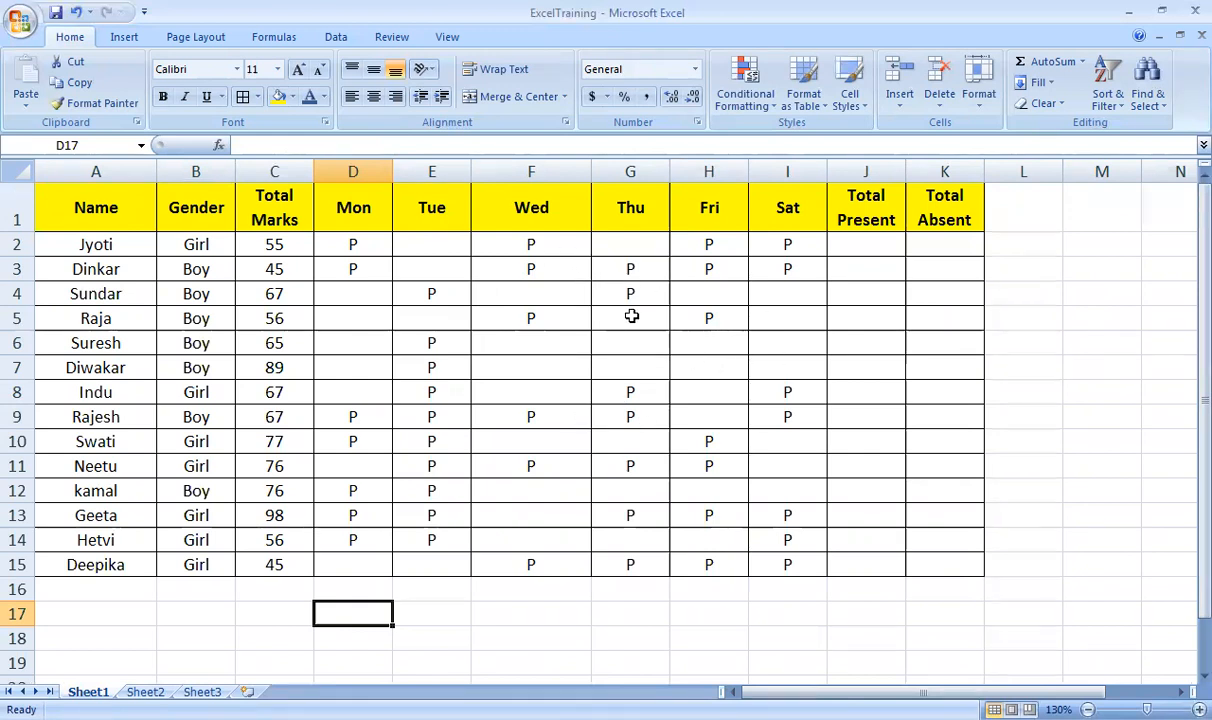
pyautogui.click(868, 251)
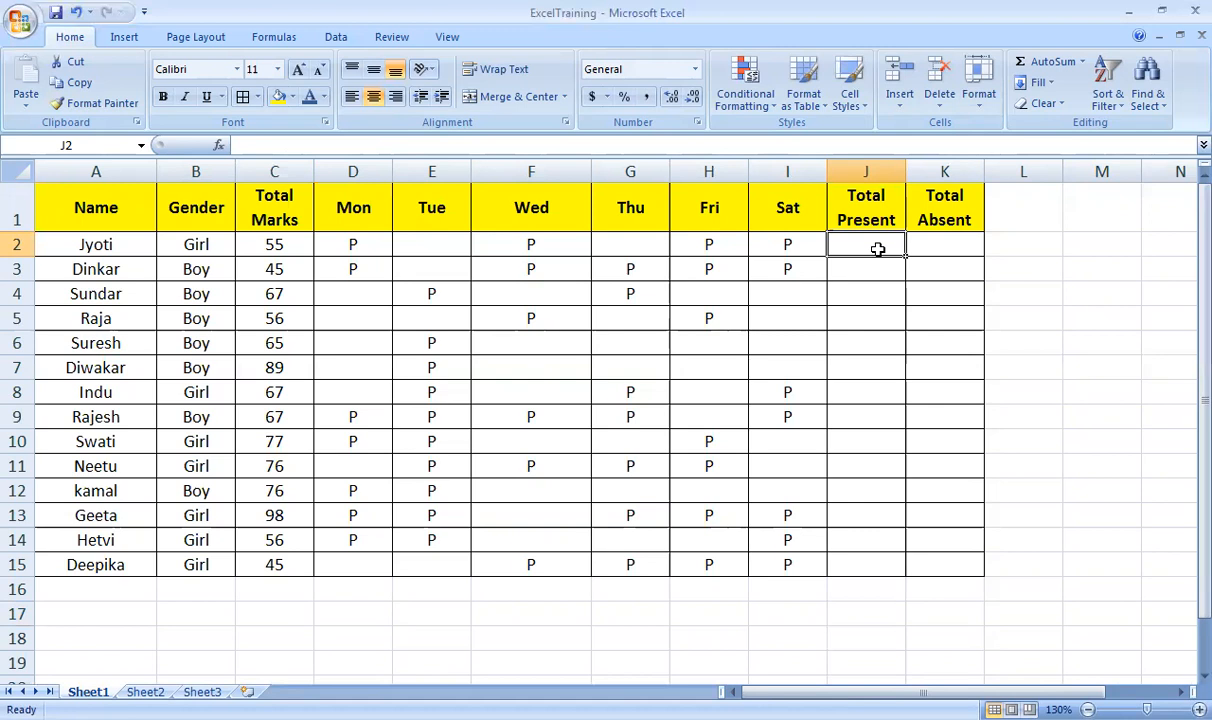
pyautogui.write('=')
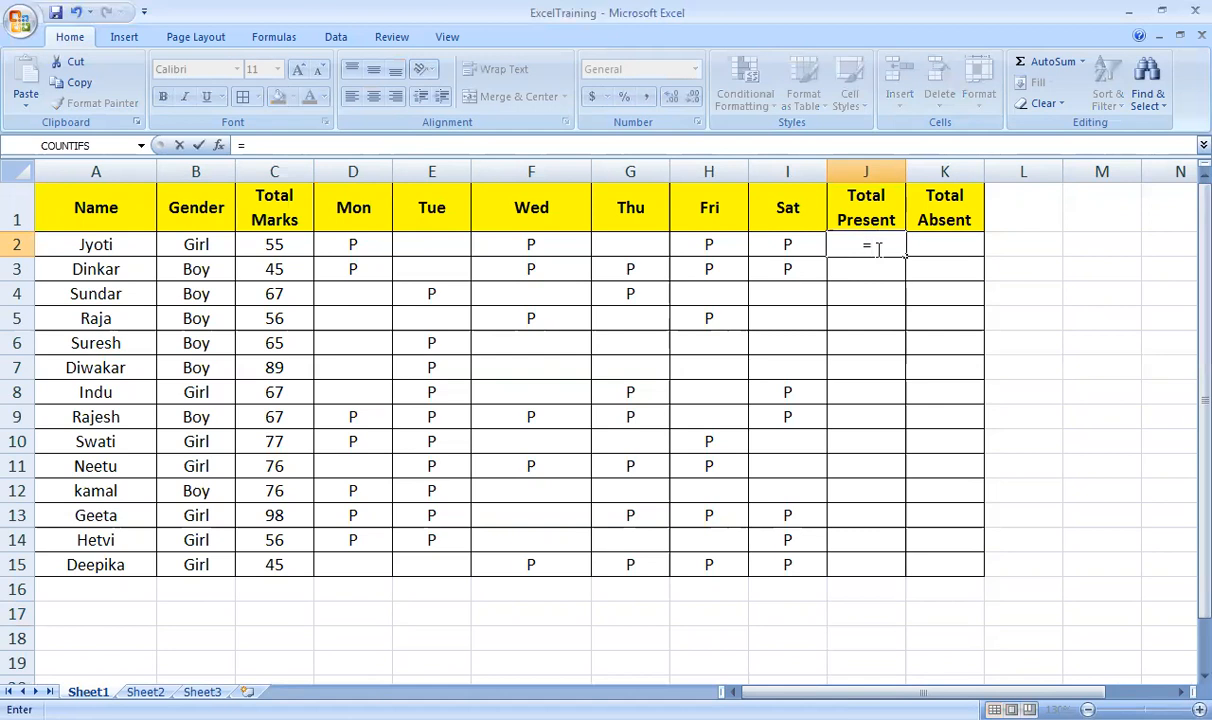
pyautogui.write('counta')
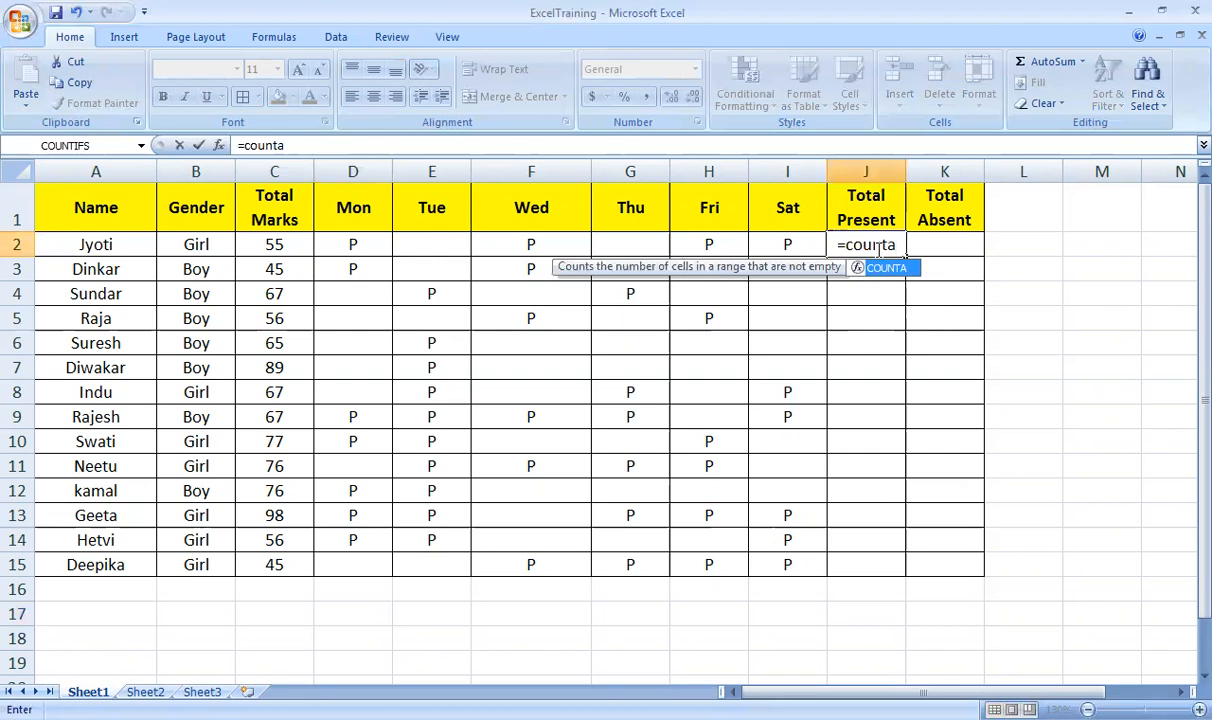
pyautogui.write('(')
pyautogui.click(356, 245)
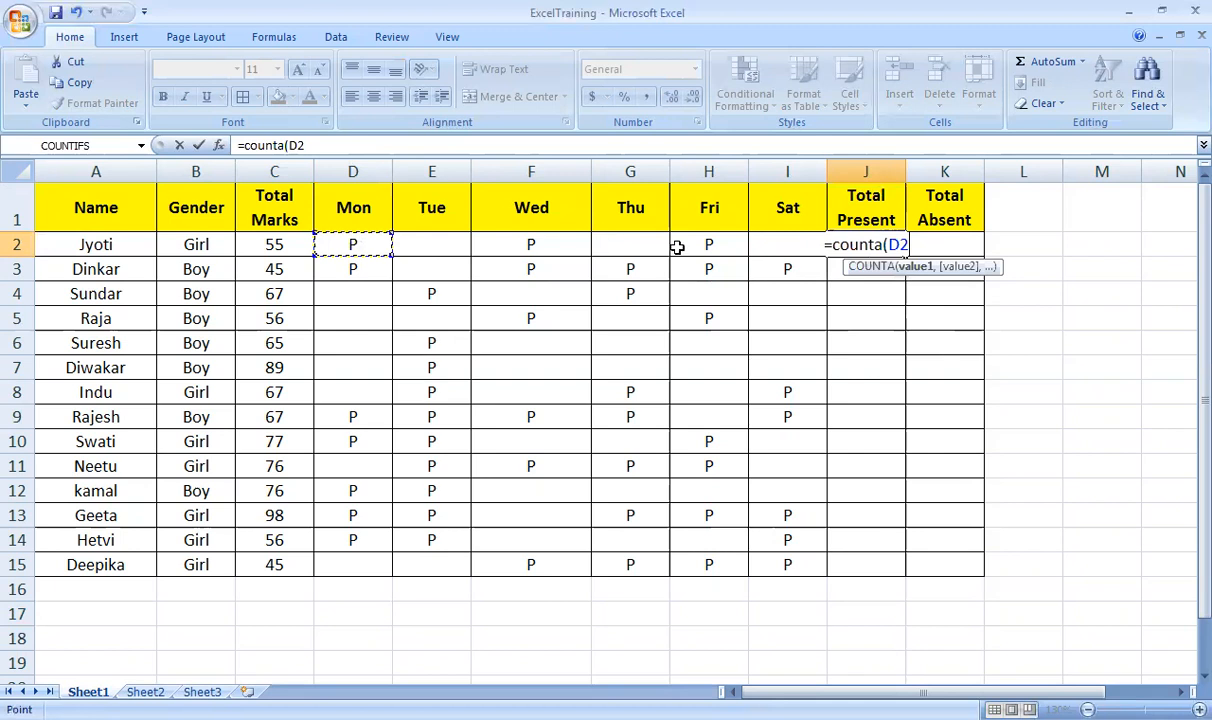
pyautogui.keyDown('shift'); pyautogui.click(755, 244); pyautogui.keyUp('shift')
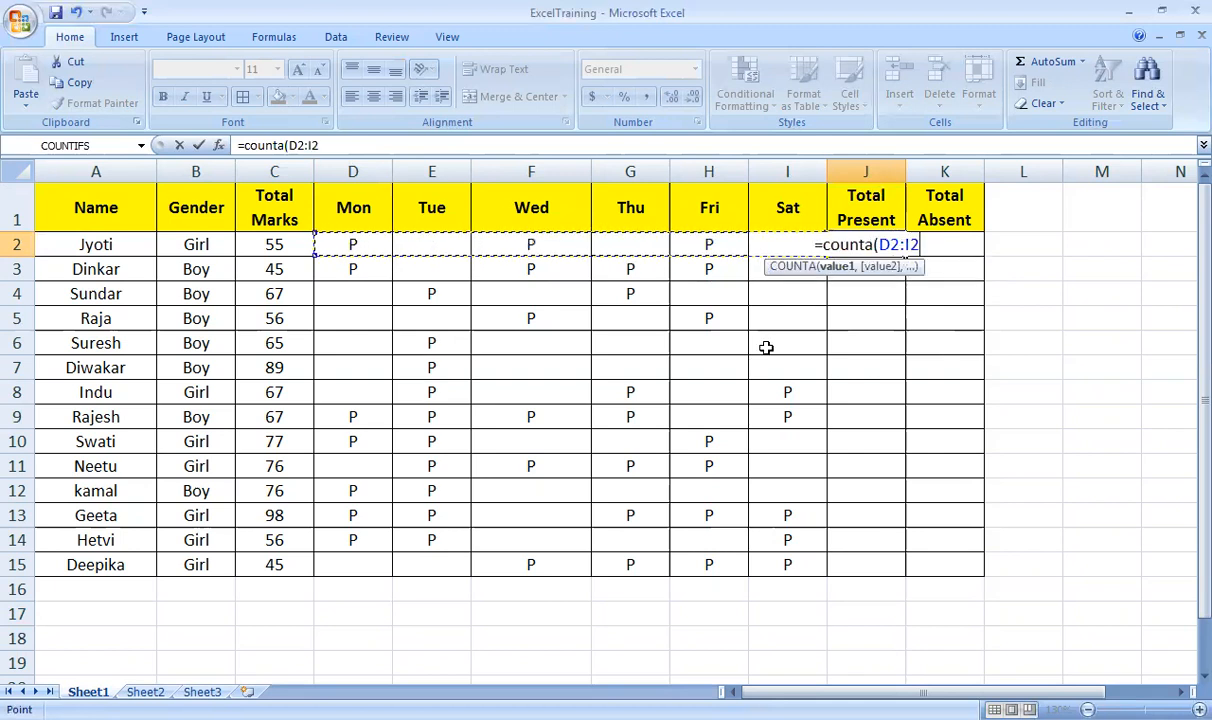
pyautogui.write(')')
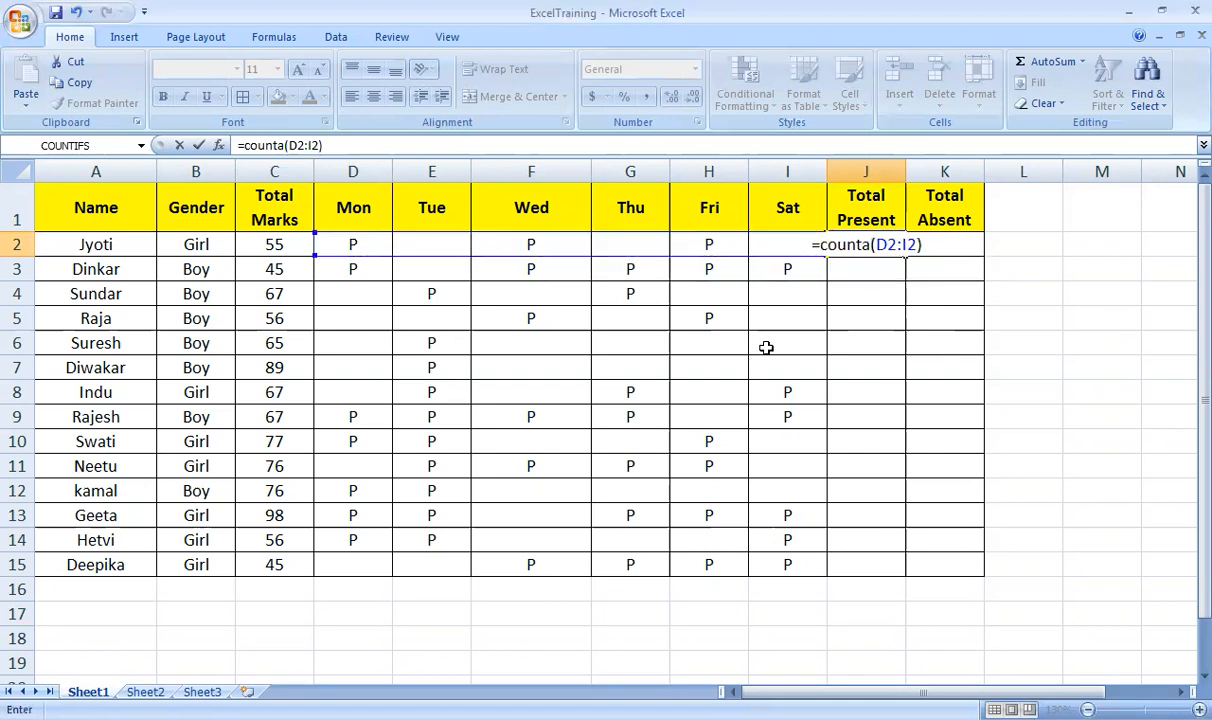
pyautogui.press('Return')
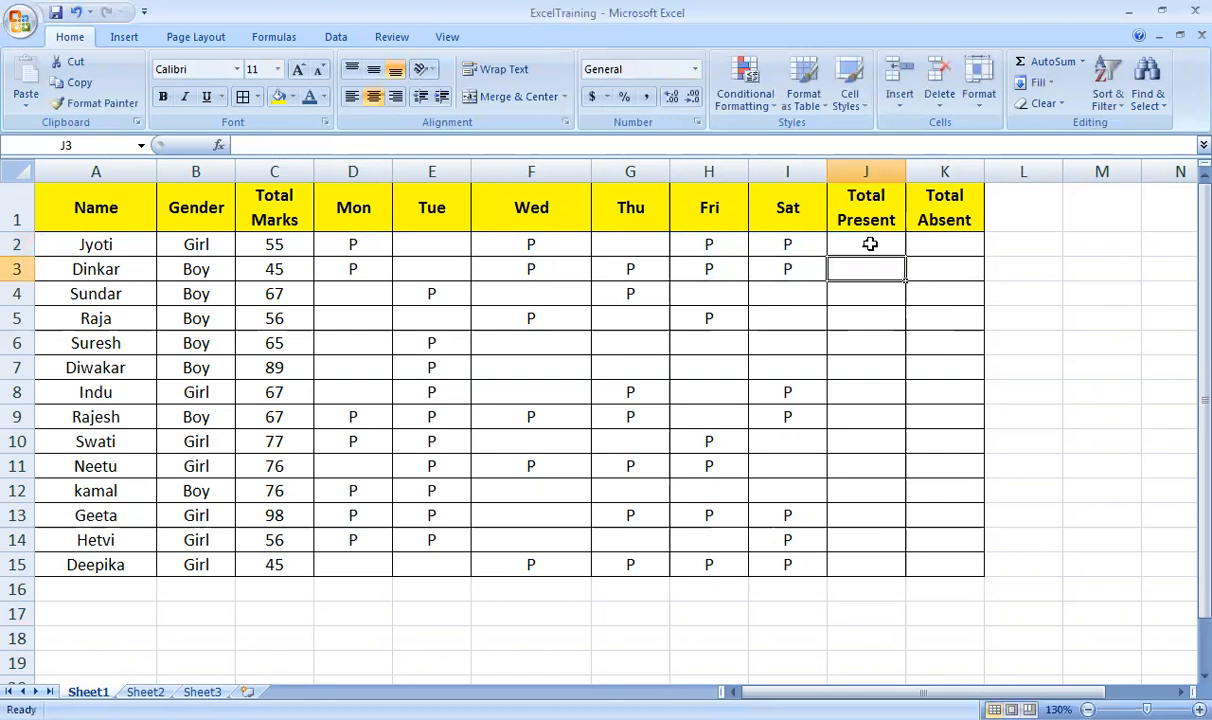
# - Check the first student's attendance marks in D2, F2, H2 and I2 against the Total Present count
pyautogui.click(354, 244)
pyautogui.click(536, 245)
pyautogui.click(706, 244)
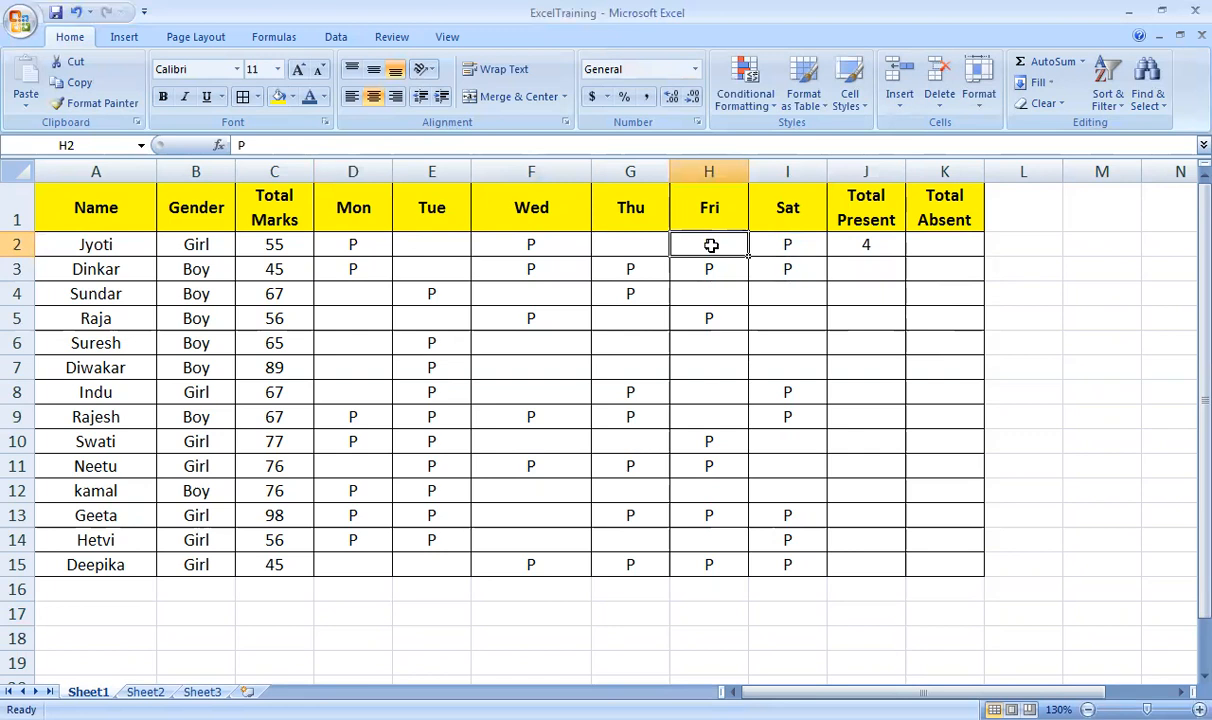
pyautogui.click(785, 244)
# - Fill the COUNTA formula from J2 down to J15 and check the copied formula in the last row
pyautogui.click(871, 244)
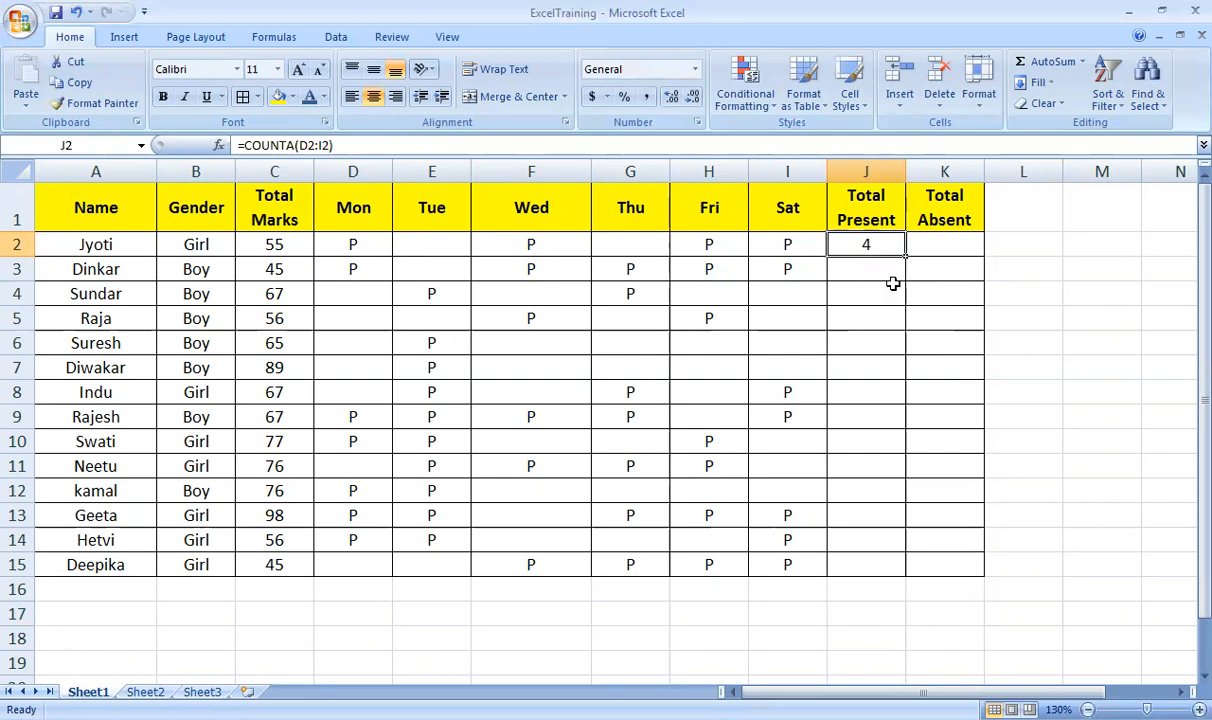
pyautogui.moveTo(905, 257); pyautogui.dragTo(893, 565)
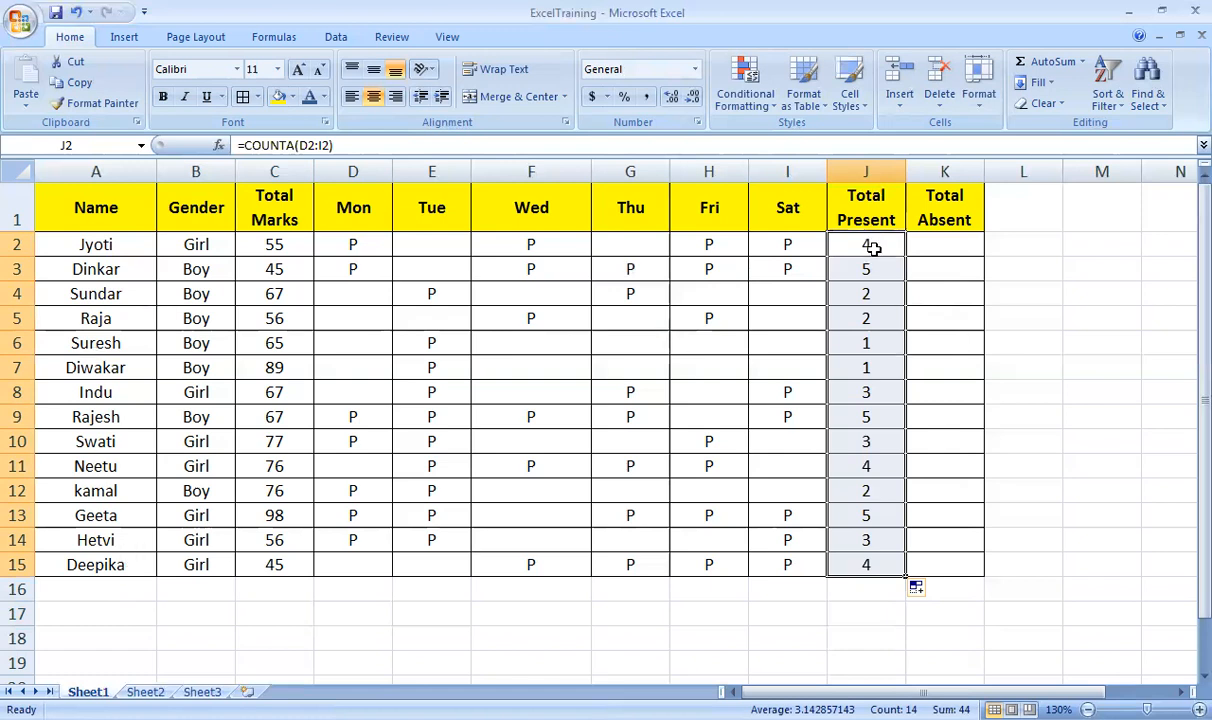
pyautogui.click(879, 569)
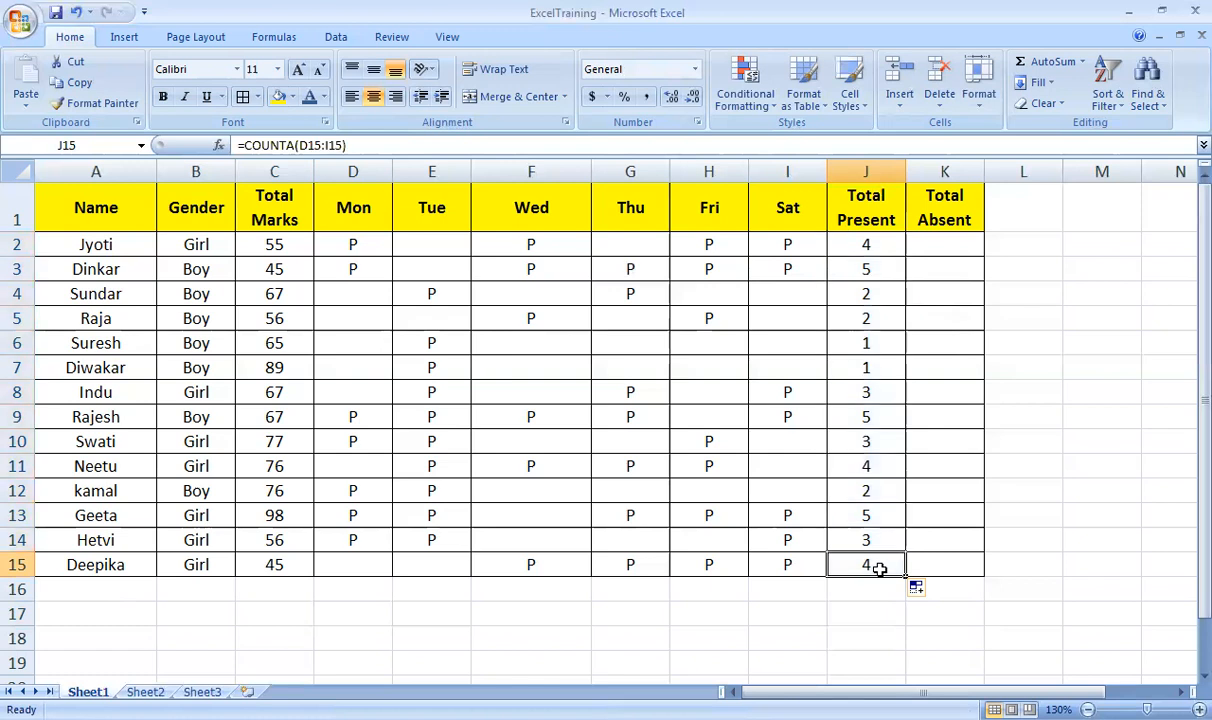
# - Enter =COUNTBLANK(D2:I2) in K2 to count the first student's absences and fill the formula down to K15
pyautogui.click(953, 245)
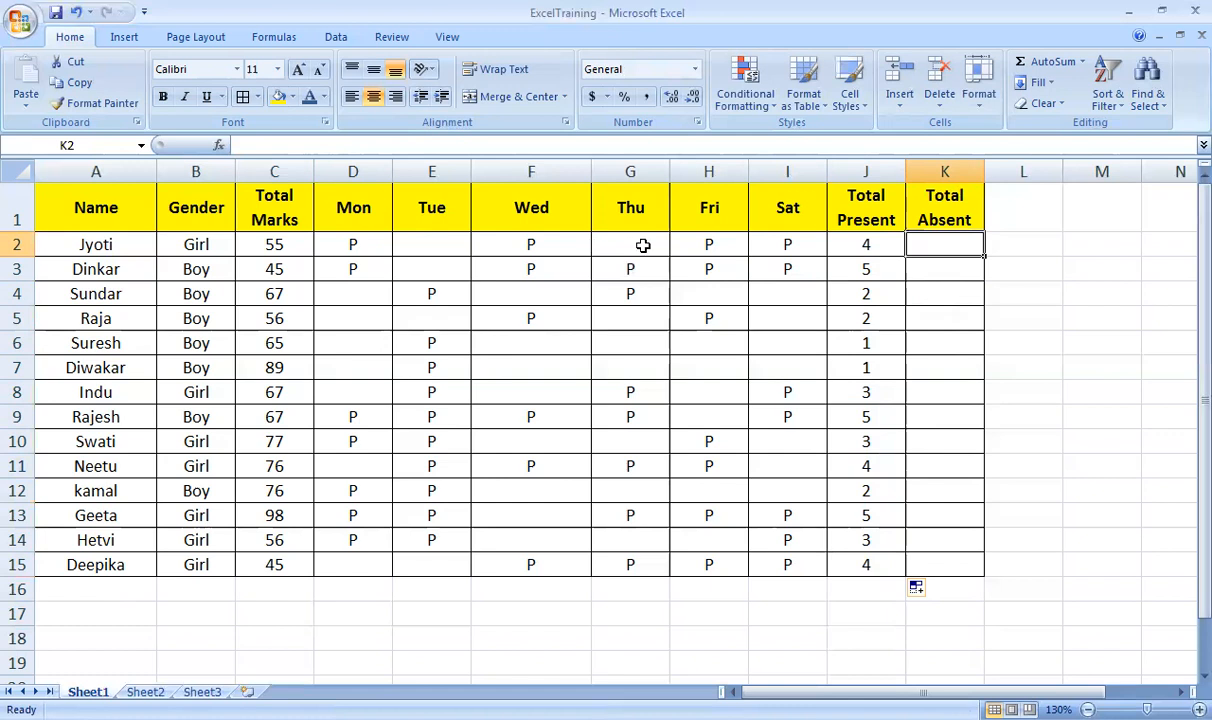
pyautogui.write('=')
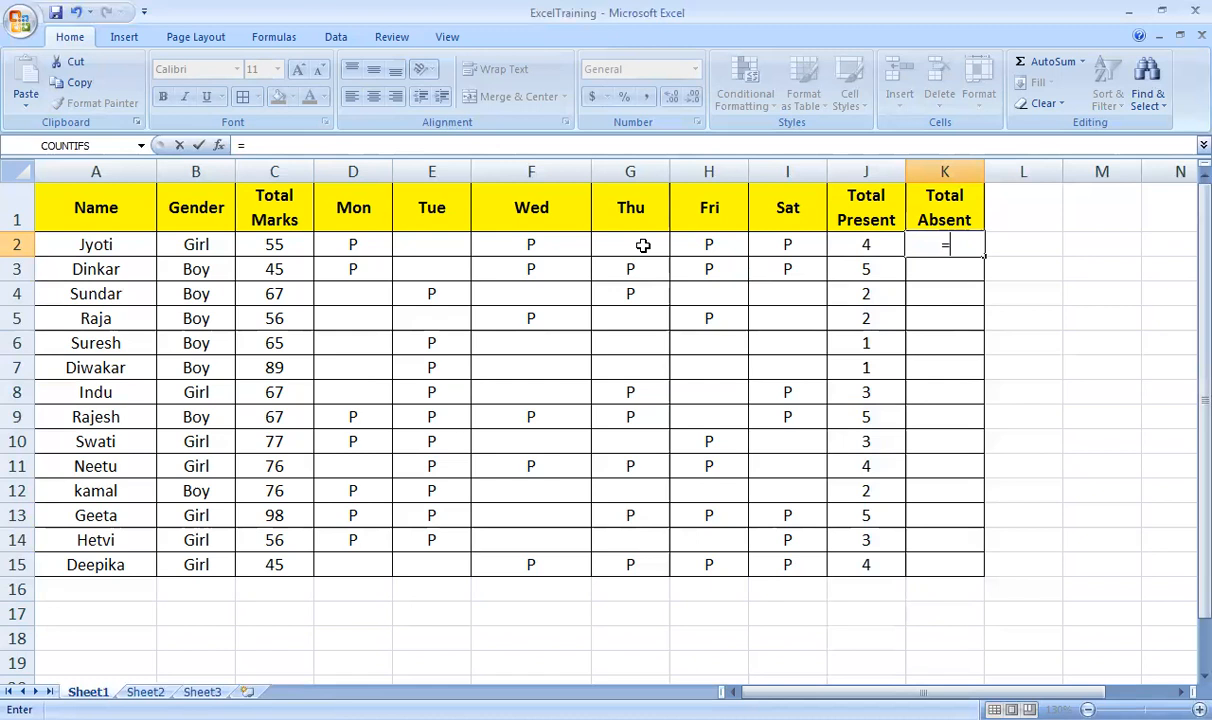
pyautogui.write('countblank(')
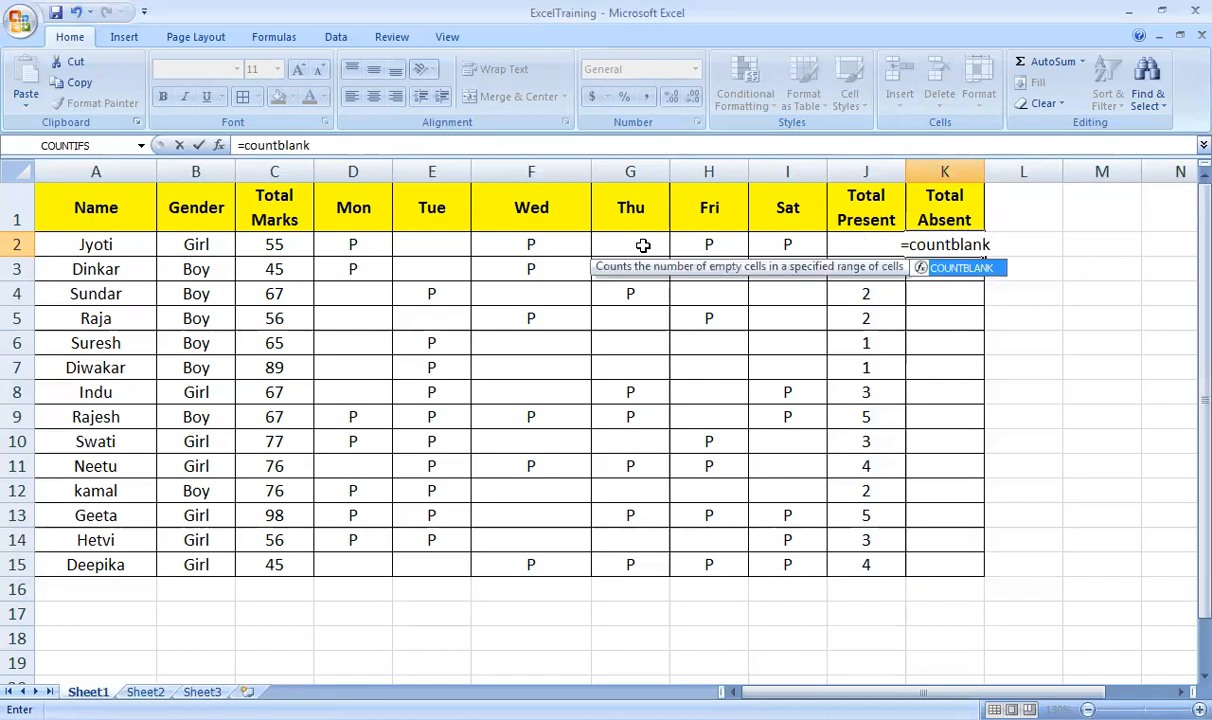
pyautogui.moveTo(343, 240); pyautogui.dragTo(472, 243)
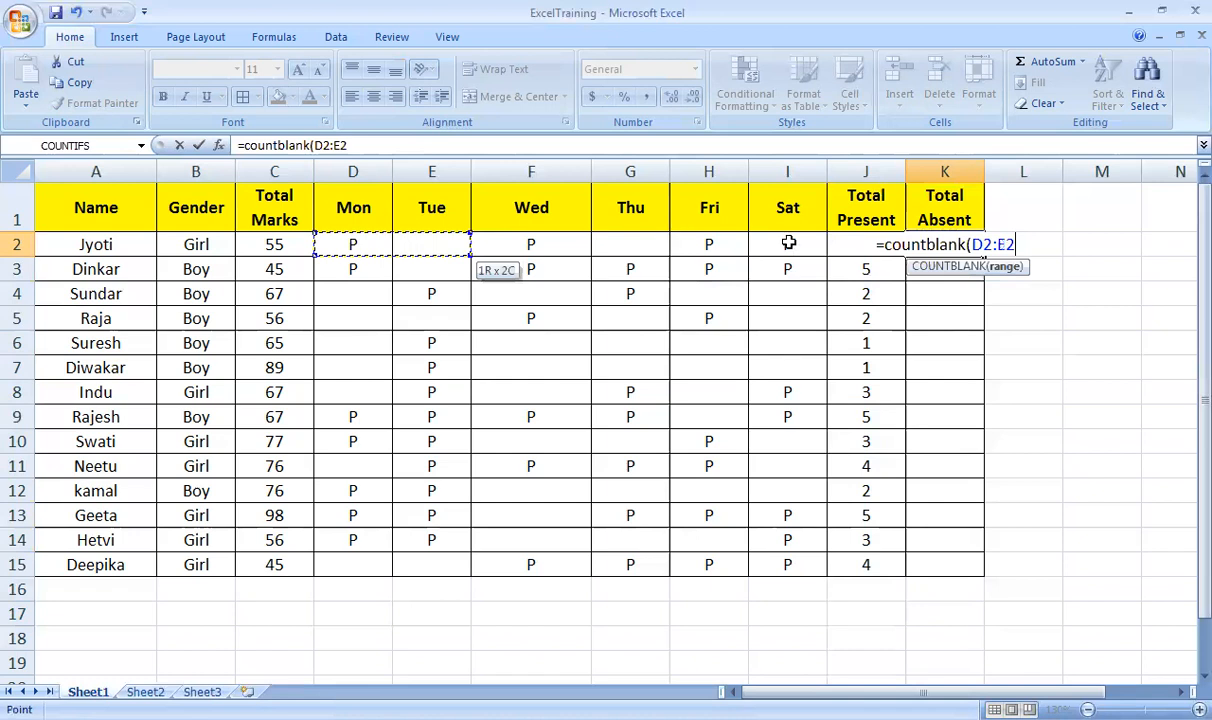
pyautogui.moveTo(788, 242); pyautogui.dragTo(788, 242)
pyautogui.write(')')
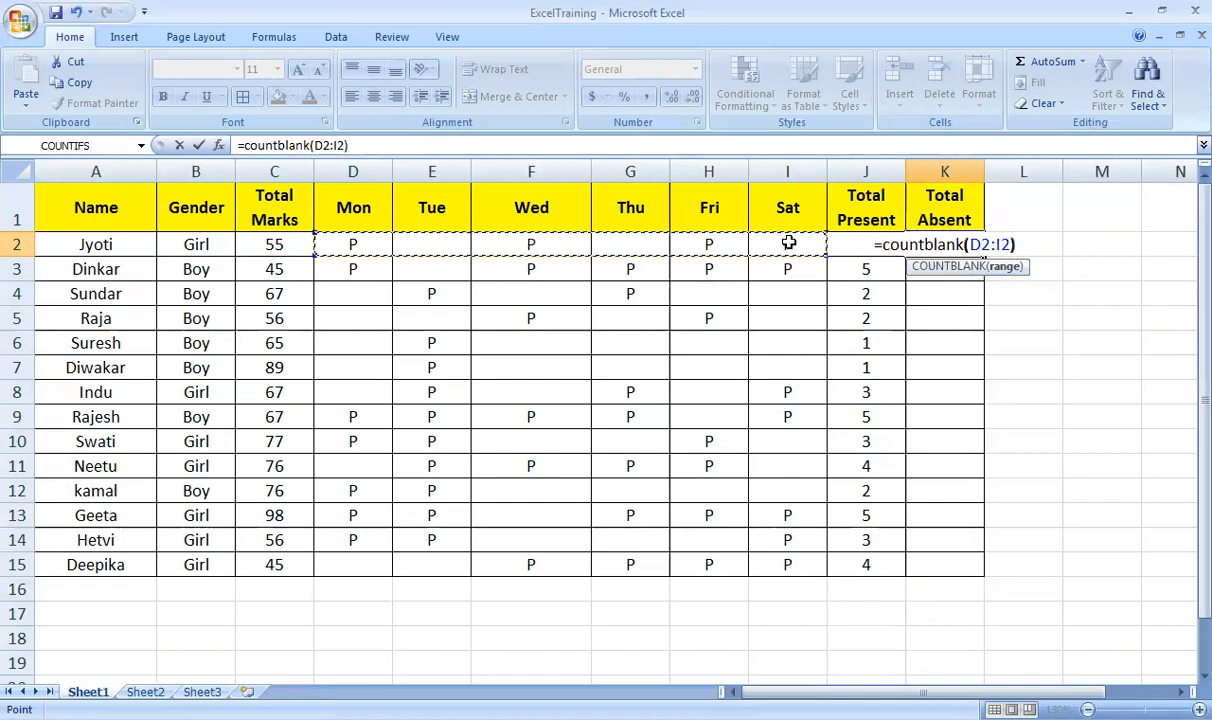
pyautogui.press('Return')
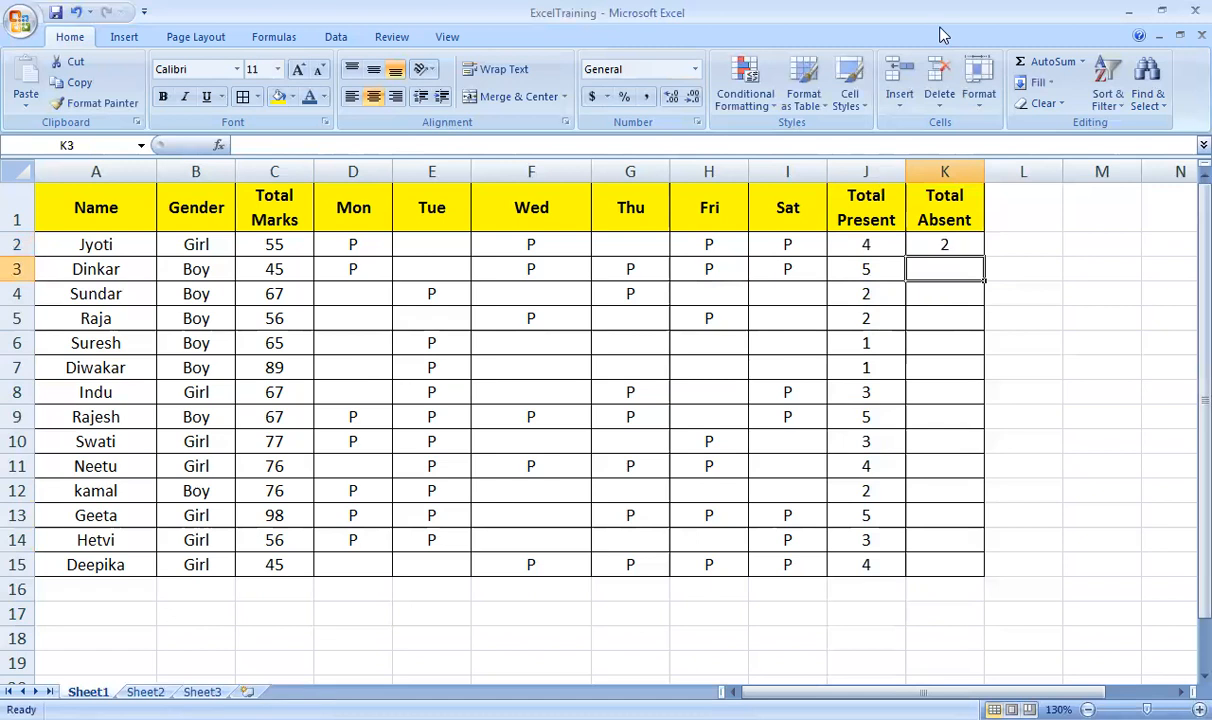
pyautogui.click(940, 244)
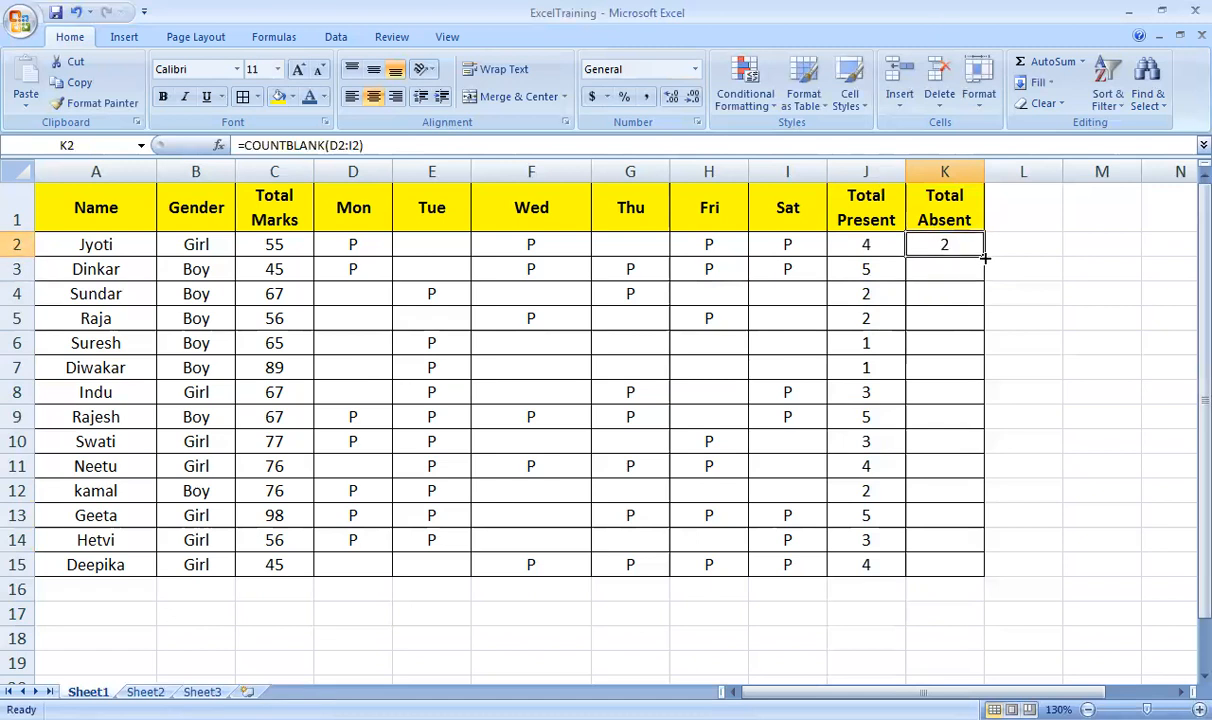
pyautogui.moveTo(984, 258); pyautogui.dragTo(977, 566)
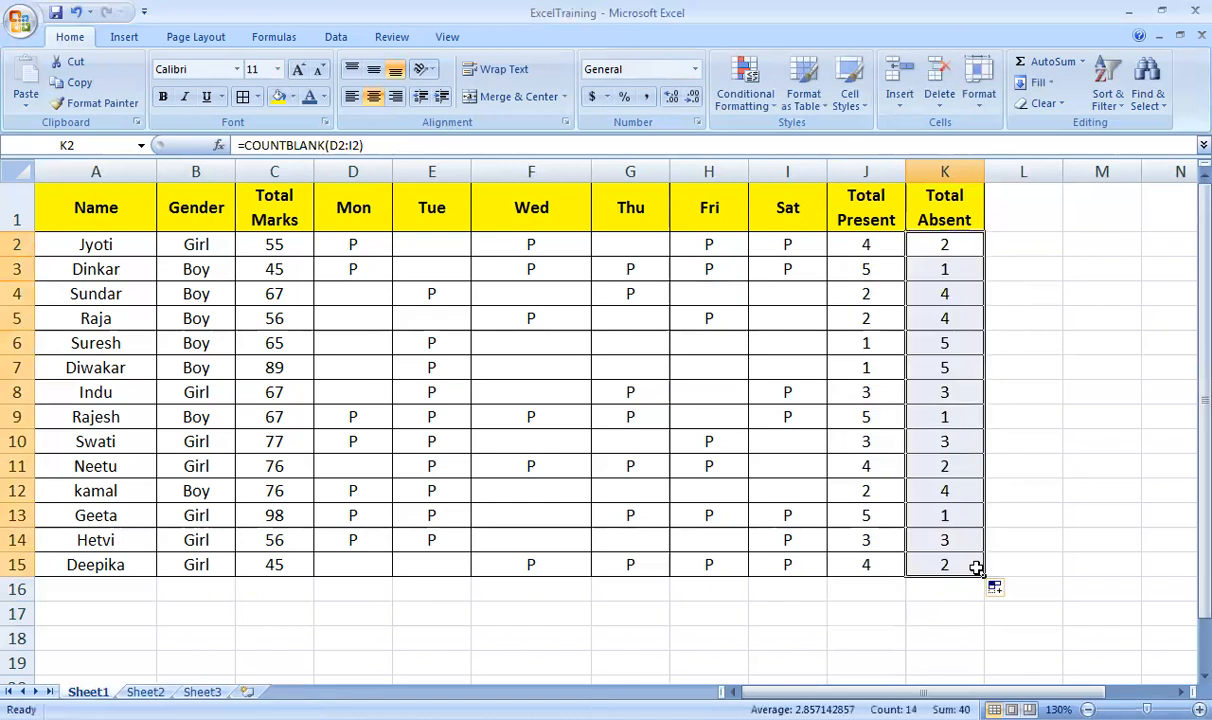
# - Compare the COUNTA formulas in J2 and J3 with the COUNTBLANK formula in K2
pyautogui.click(877, 615)
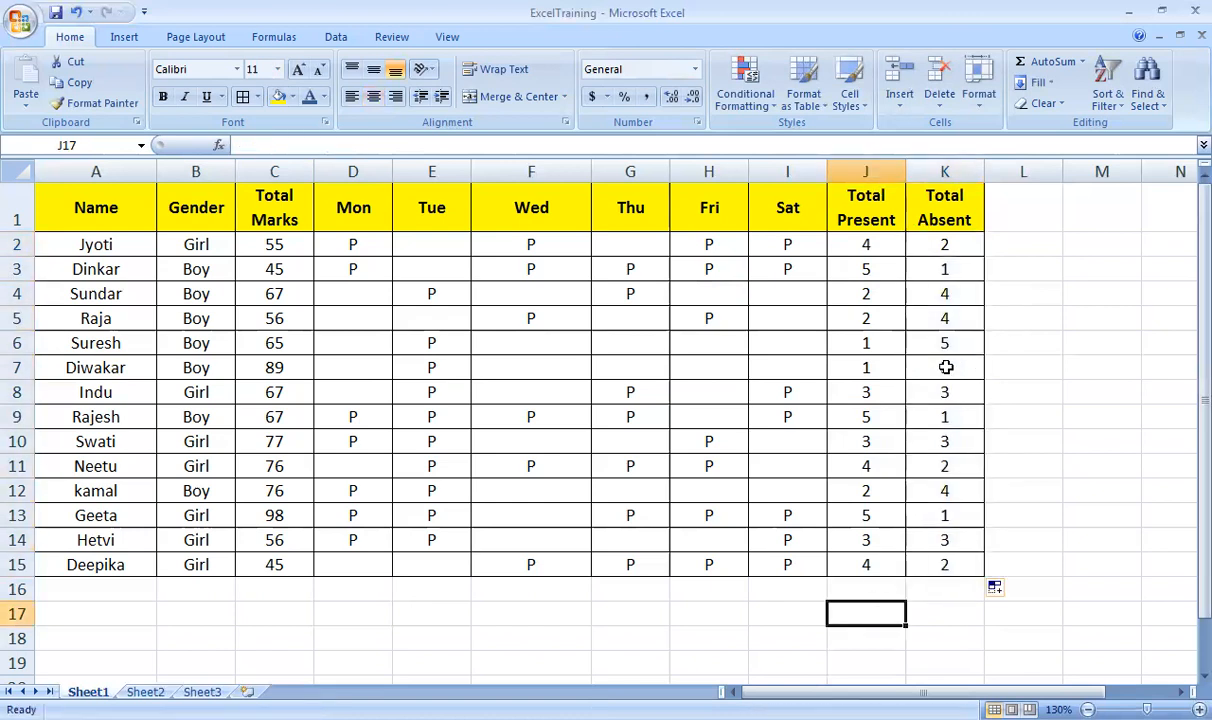
pyautogui.click(886, 264)
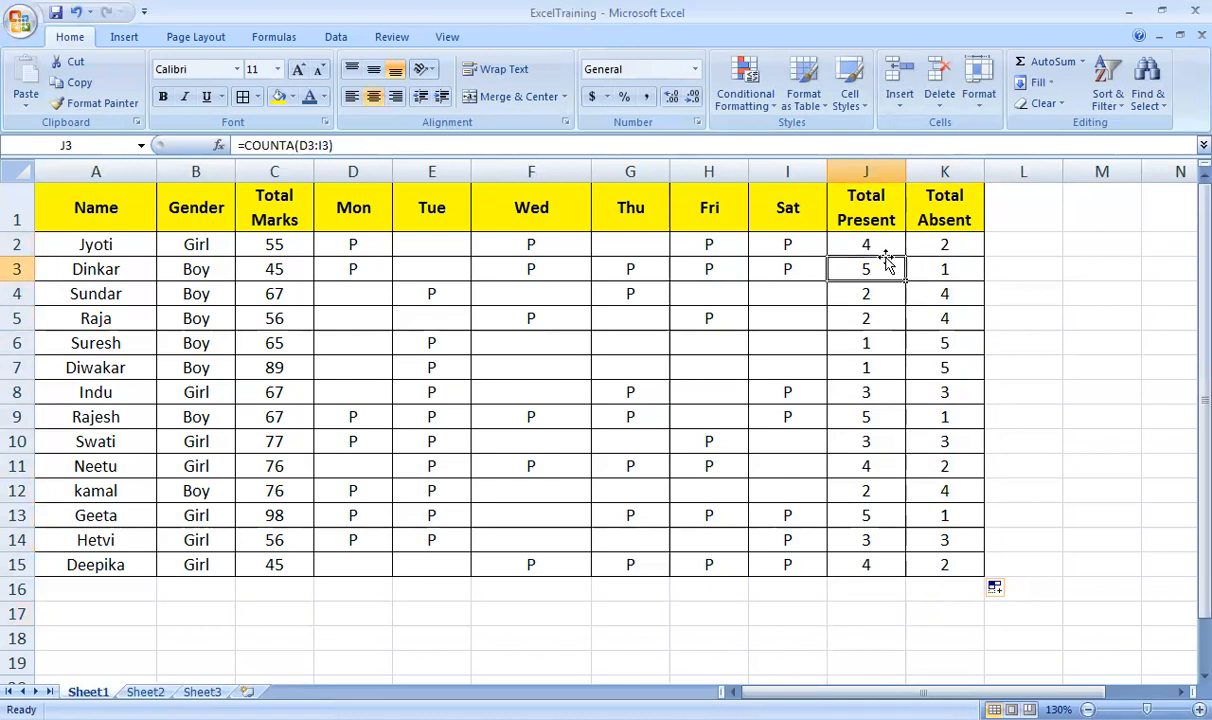
pyautogui.click(866, 243)
pyautogui.click(927, 253)
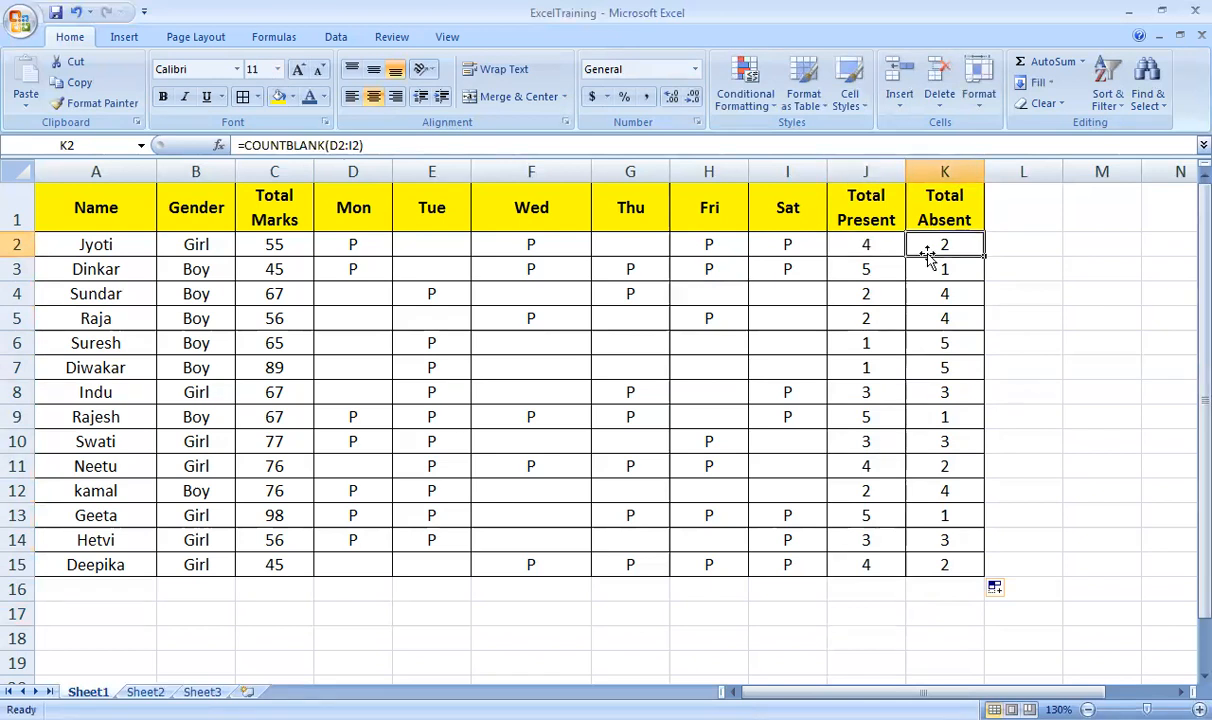
# - Examine the countif and countifs entries in the list of count functions on Sheet2
pyautogui.click(145, 692)
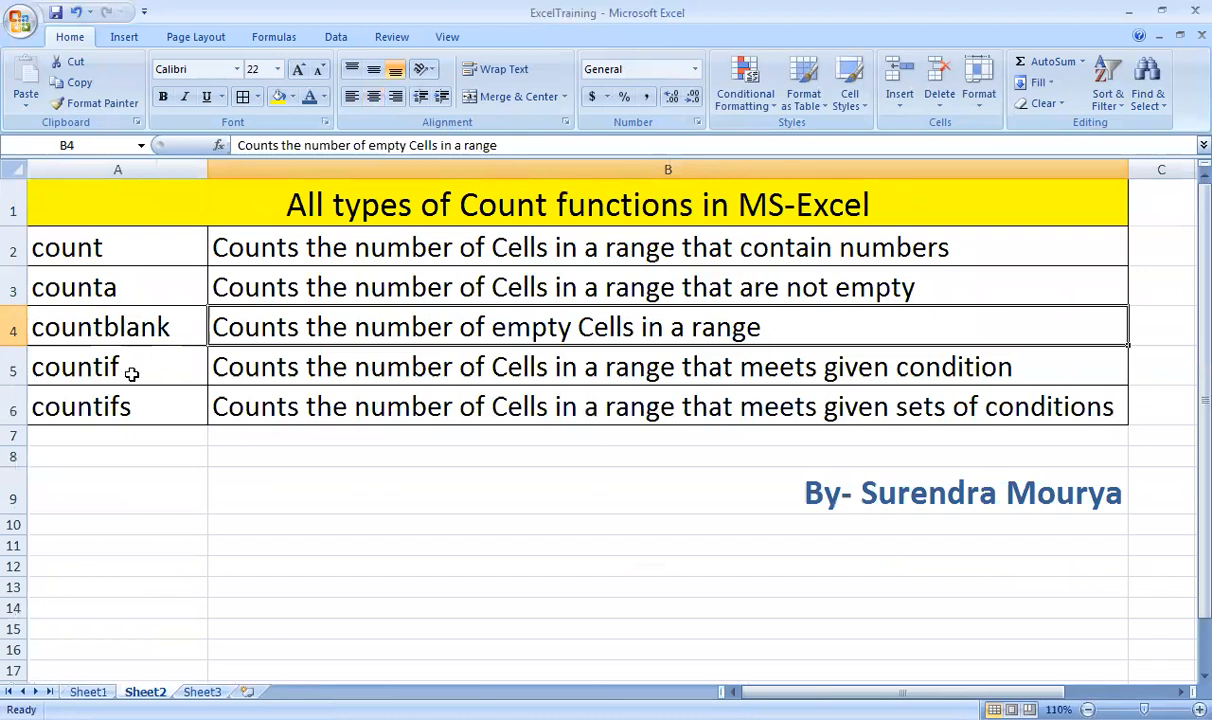
pyautogui.click(131, 373)
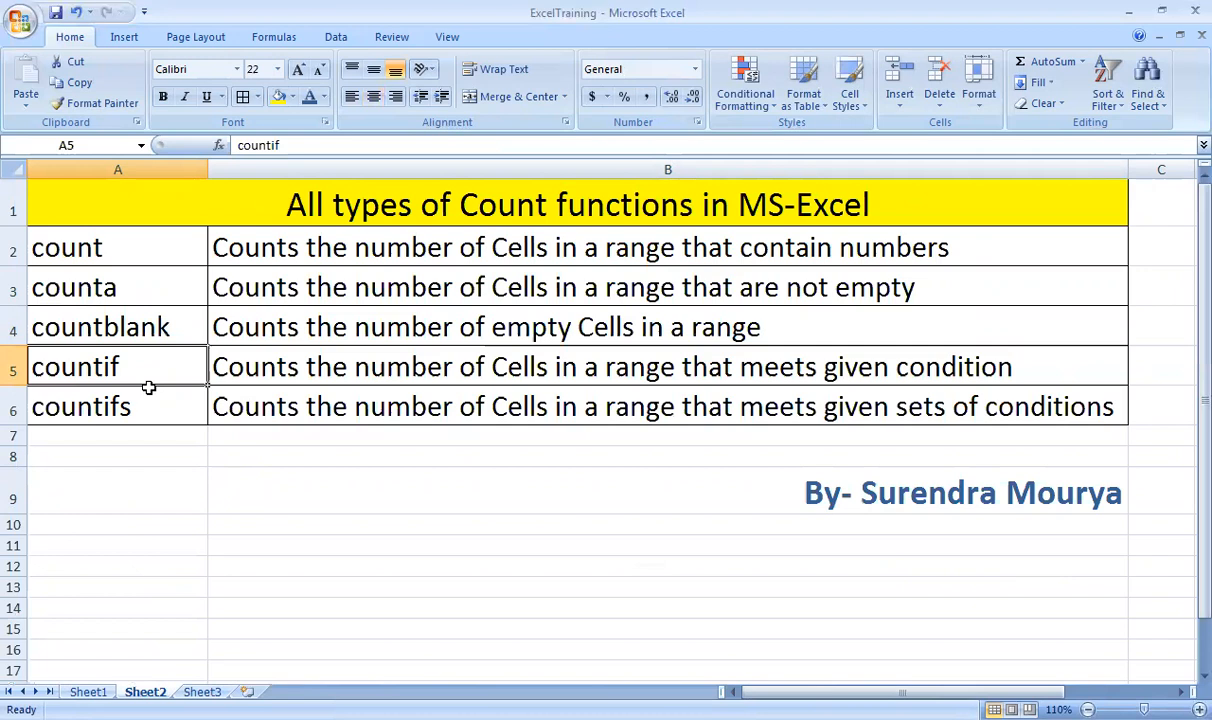
pyautogui.click(146, 417)
pyautogui.click(137, 370)
pyautogui.click(133, 408)
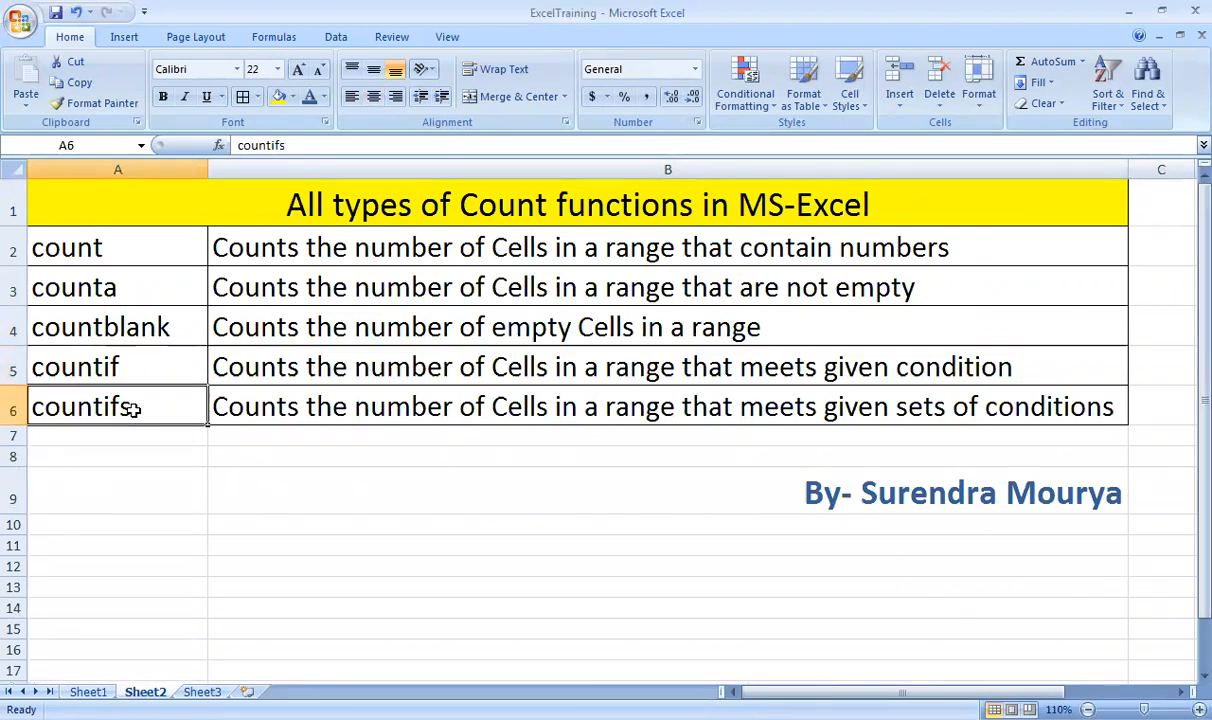
pyautogui.click(128, 368)
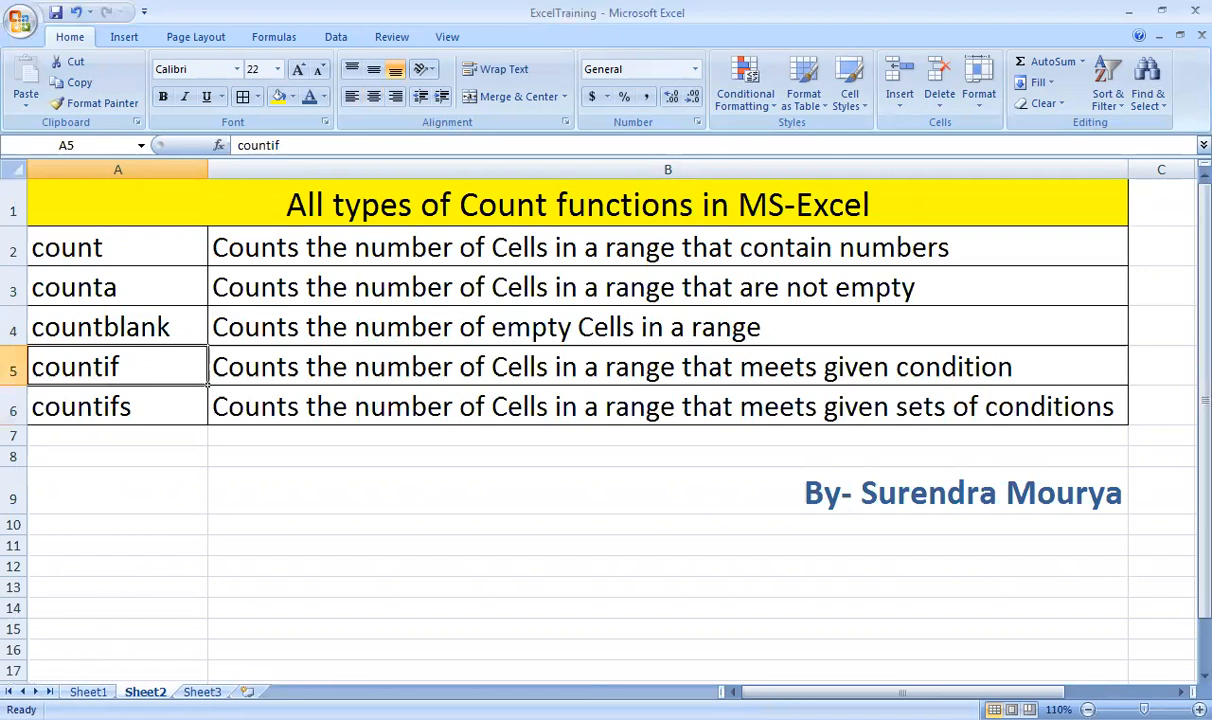
# - On Sheet1, enter the label "More than 2 days present Student" in cell I17 below the attendance table
pyautogui.click(88, 691)
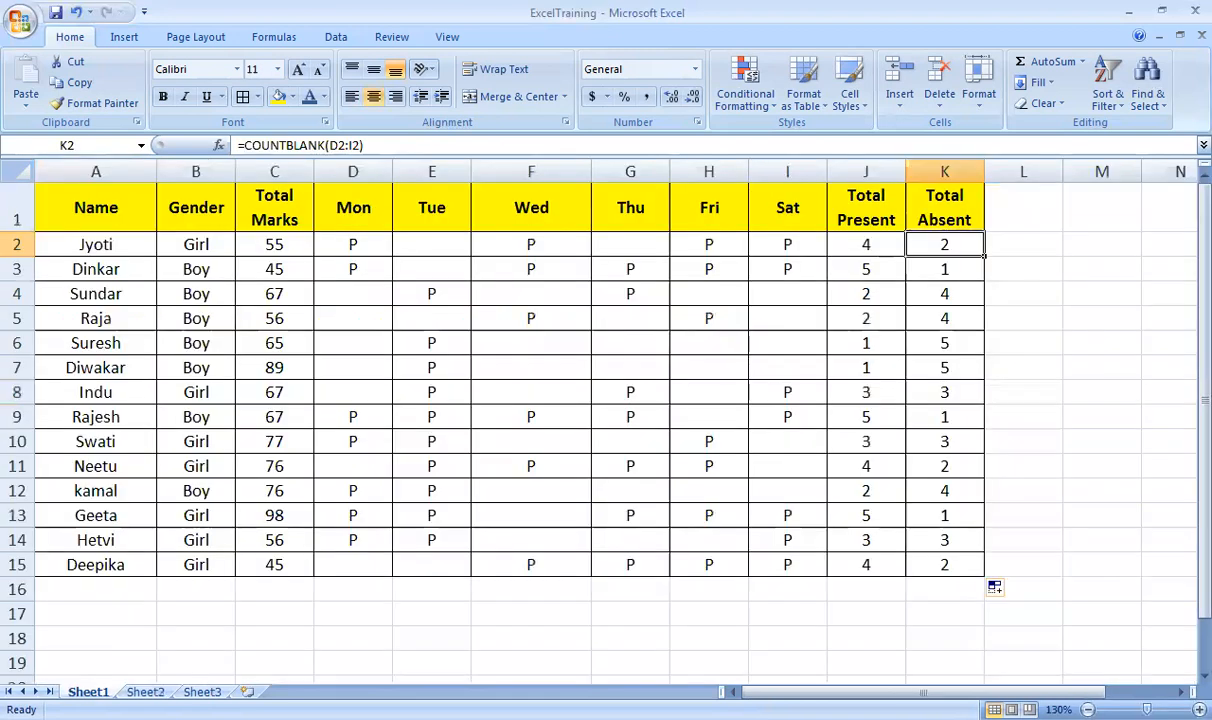
pyautogui.click(1171, 312)
pyautogui.click(1044, 337)
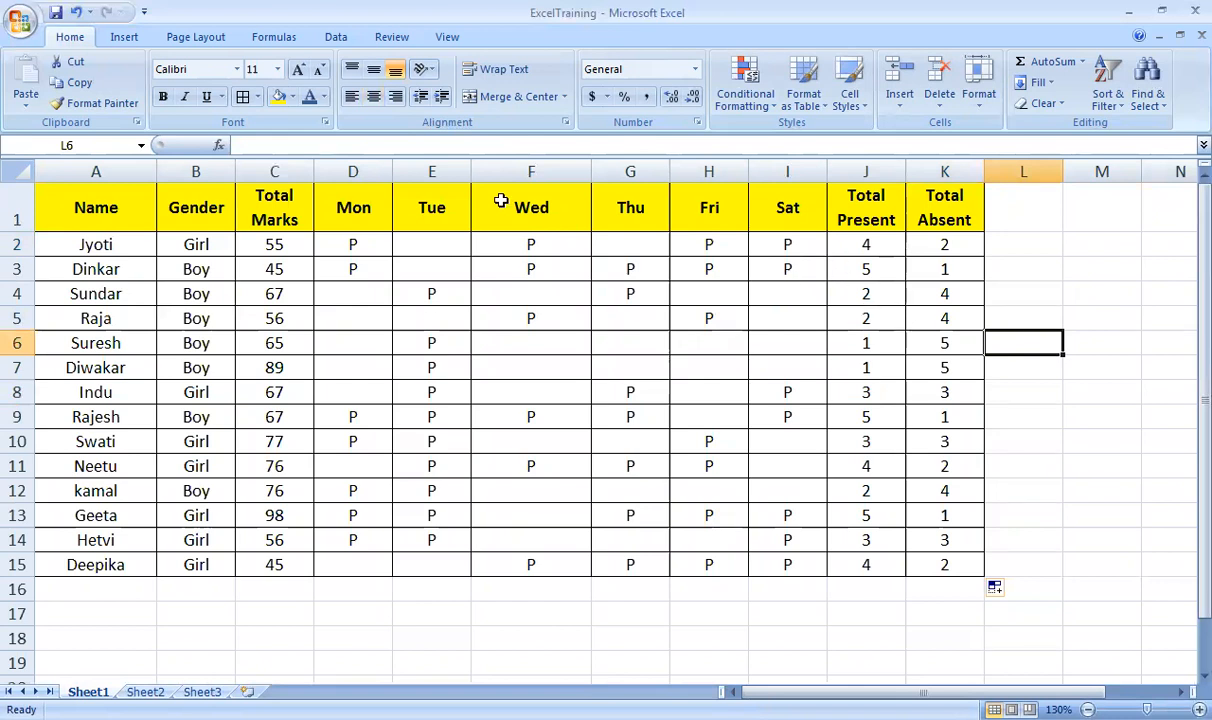
pyautogui.click(805, 209)
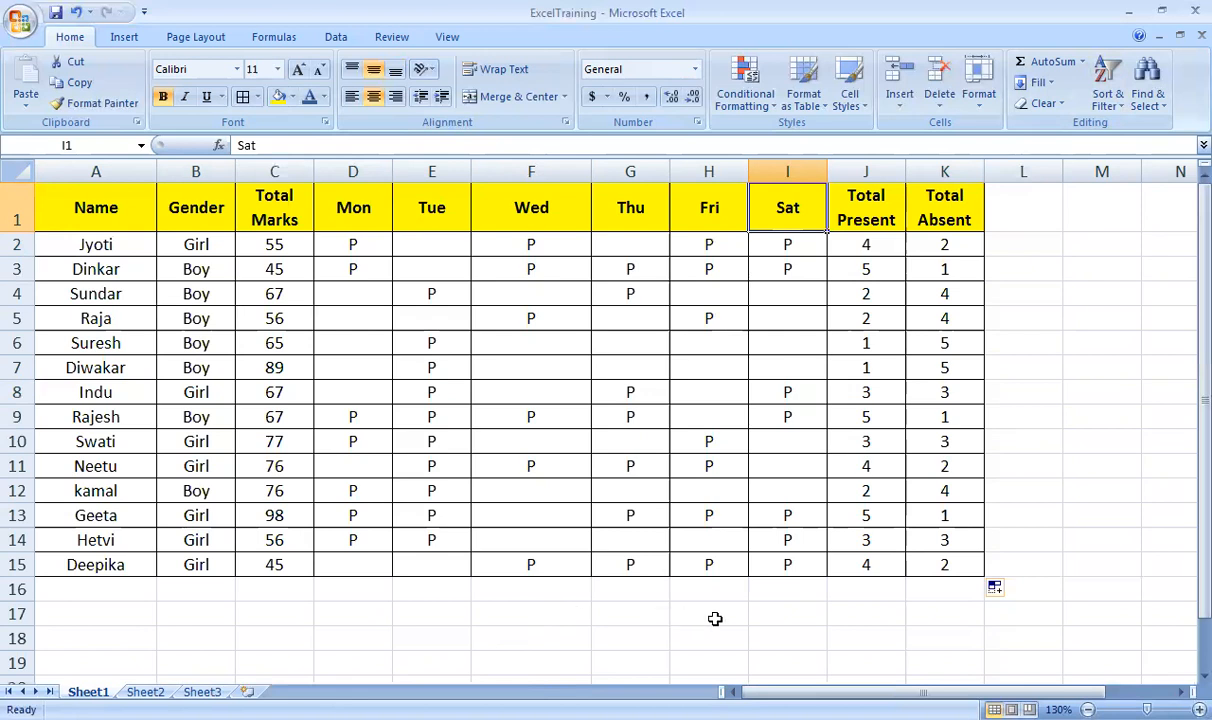
pyautogui.click(798, 617)
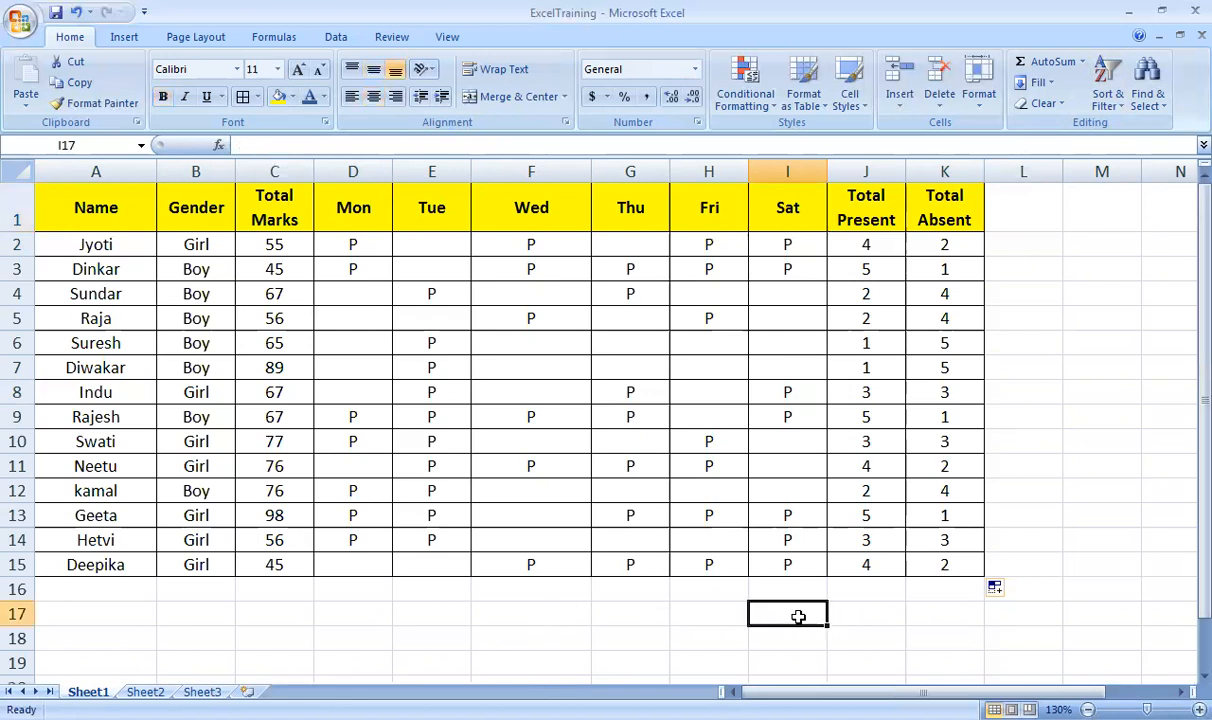
pyautogui.write('More than 2 days ')
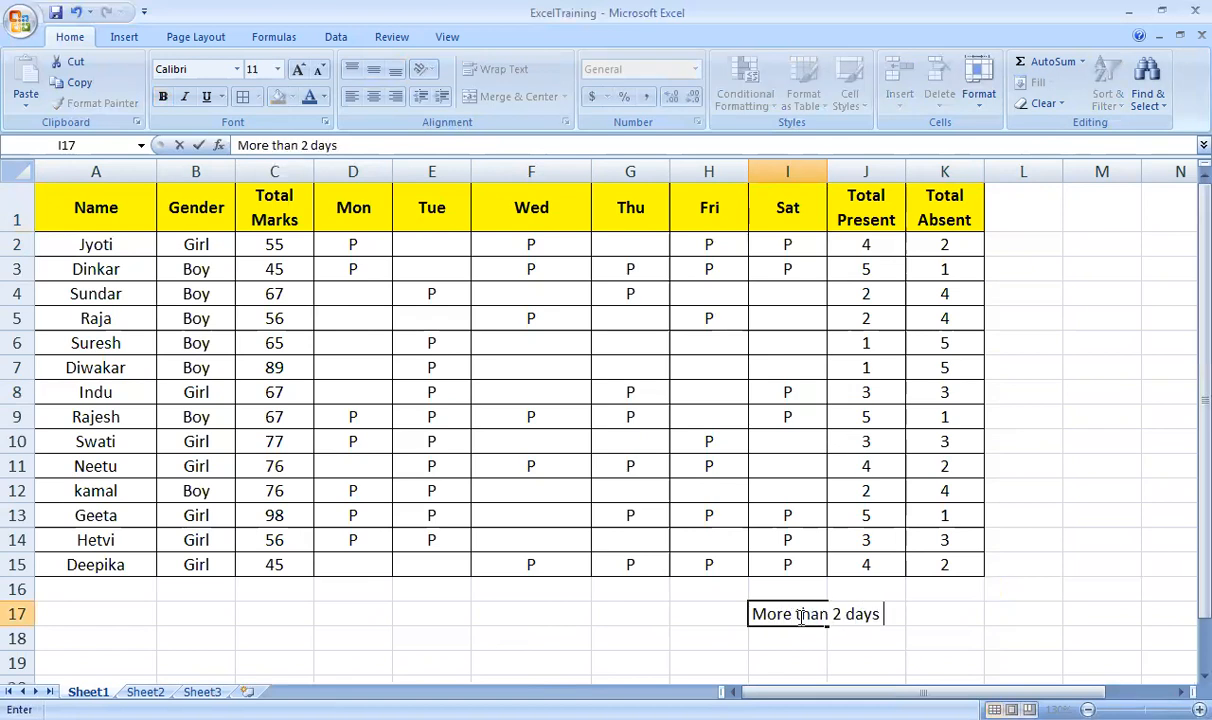
pyautogui.write('present Student')
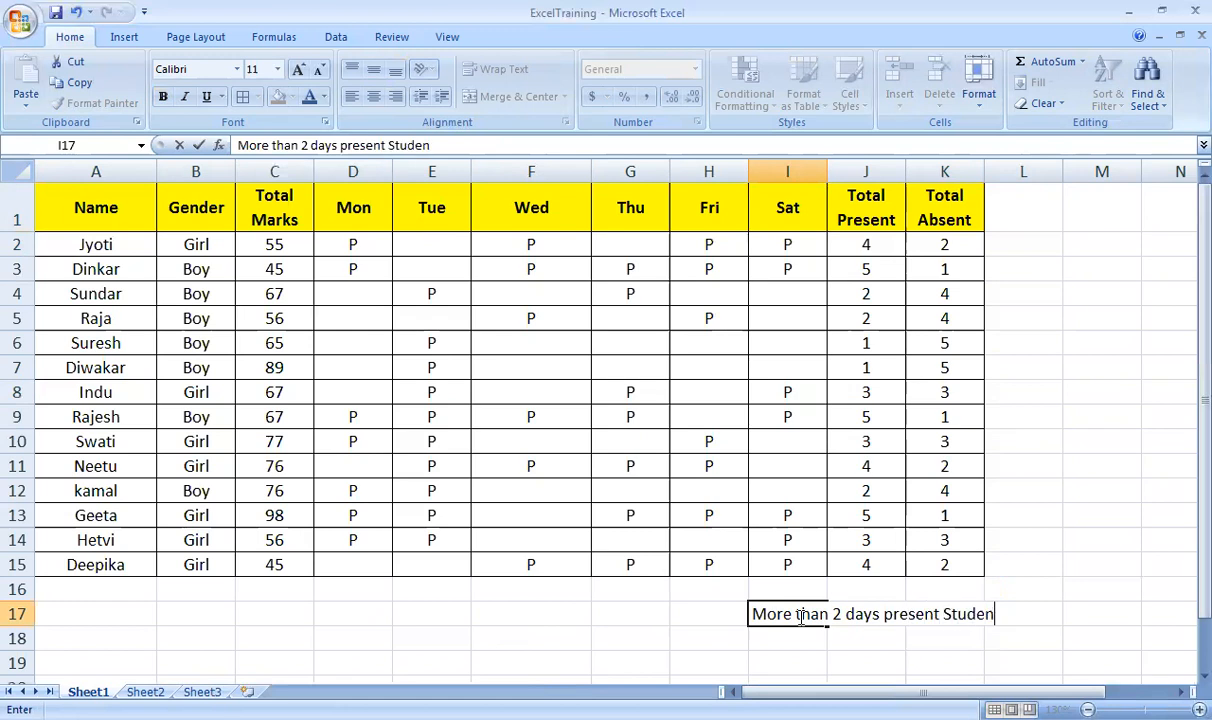
pyautogui.click(683, 630)
pyautogui.click(783, 614)
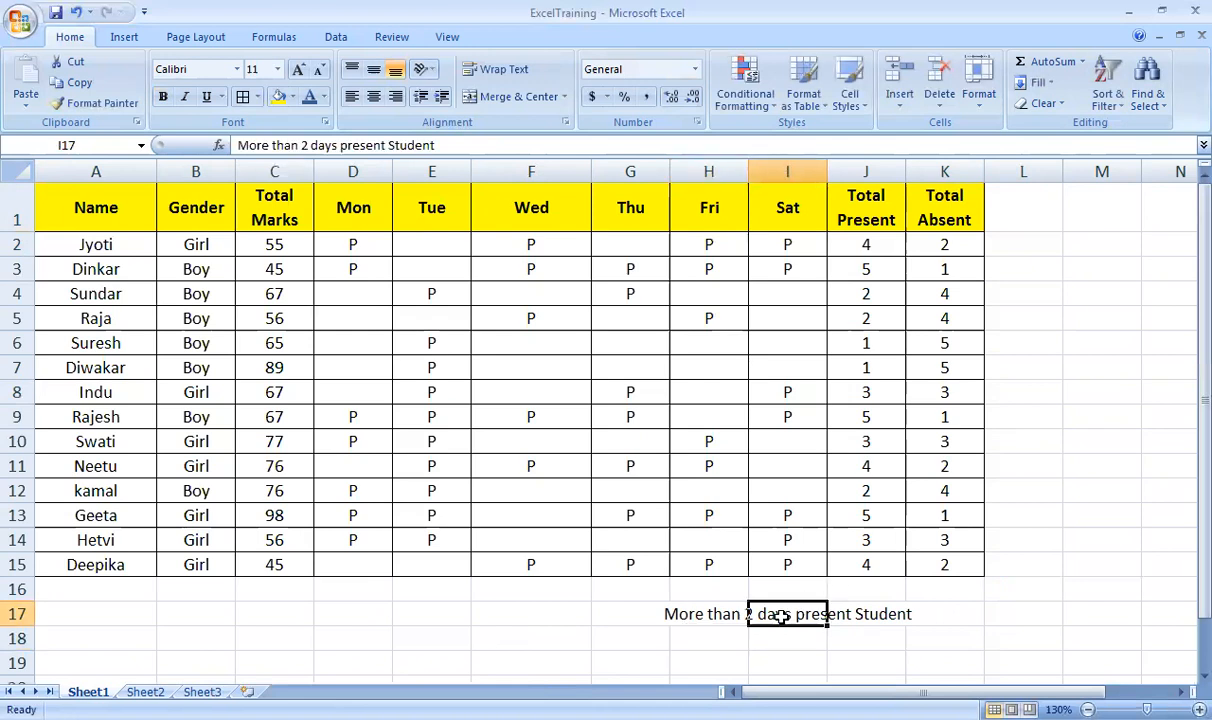
# - Wrap and top-align the label in I17, widening column I and fitting row 17 so the text takes two lines
pyautogui.click(495, 69)
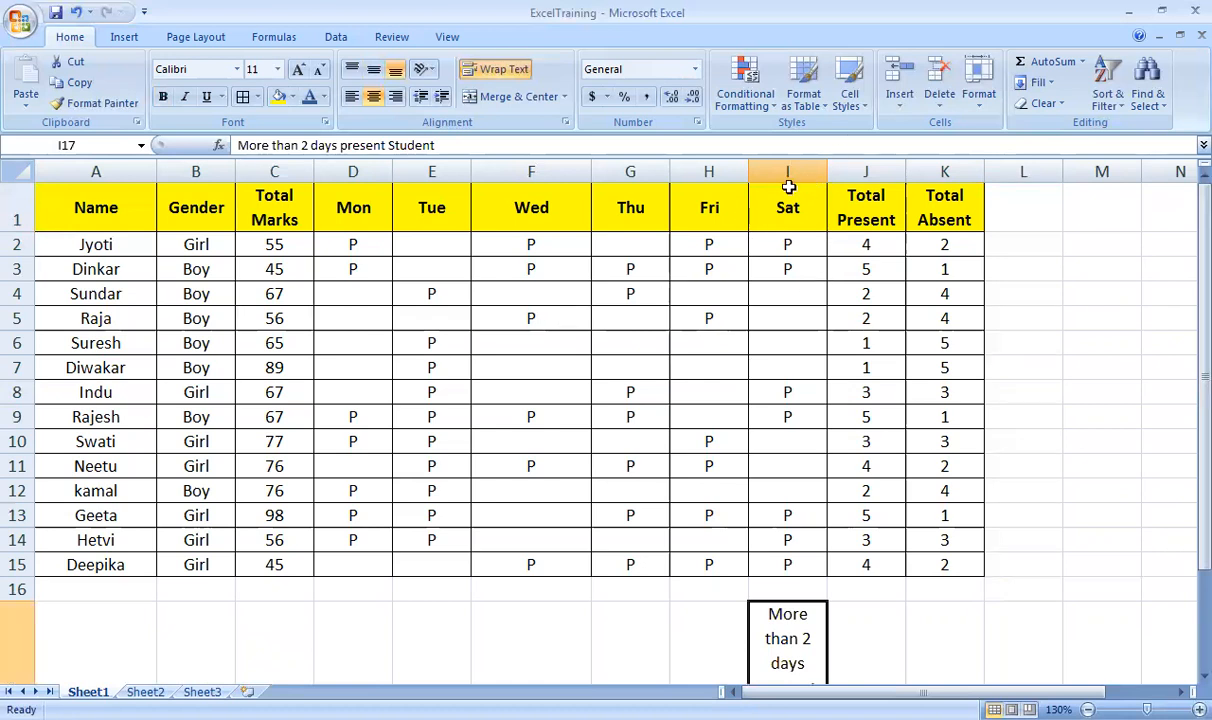
pyautogui.moveTo(829, 171); pyautogui.dragTo(908, 195)
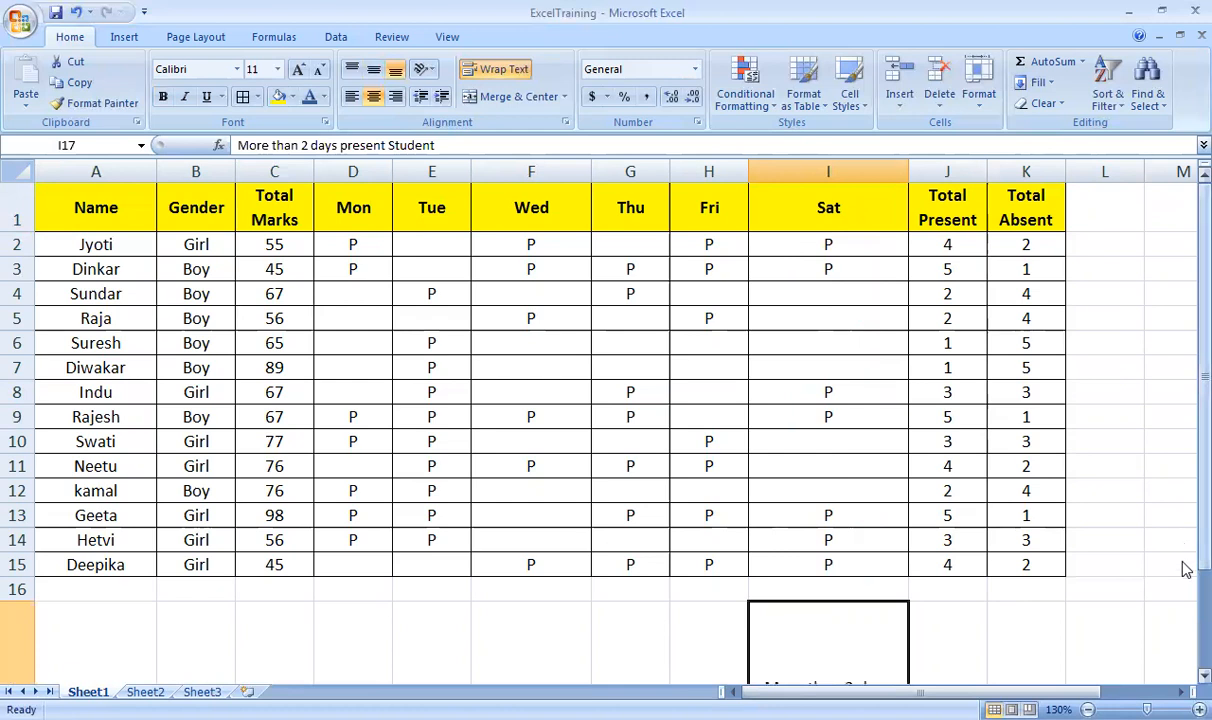
pyautogui.scroll(-1, 1185, 570)
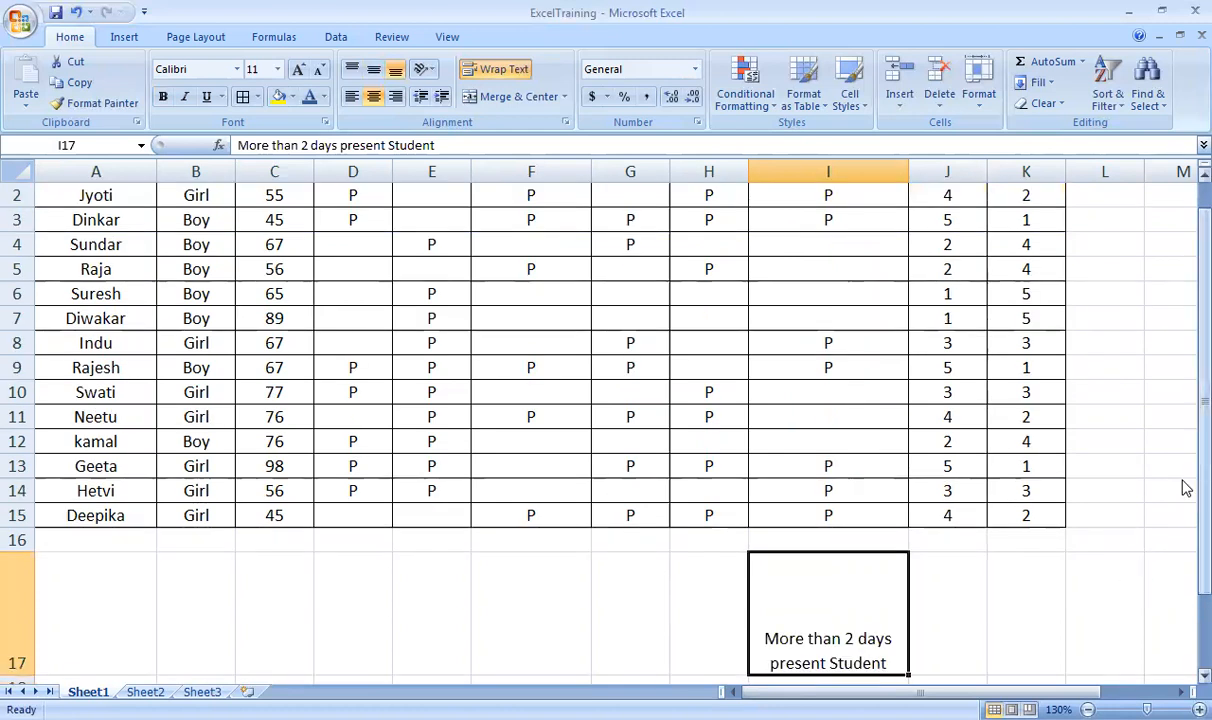
pyautogui.scroll(1, 1185, 488)
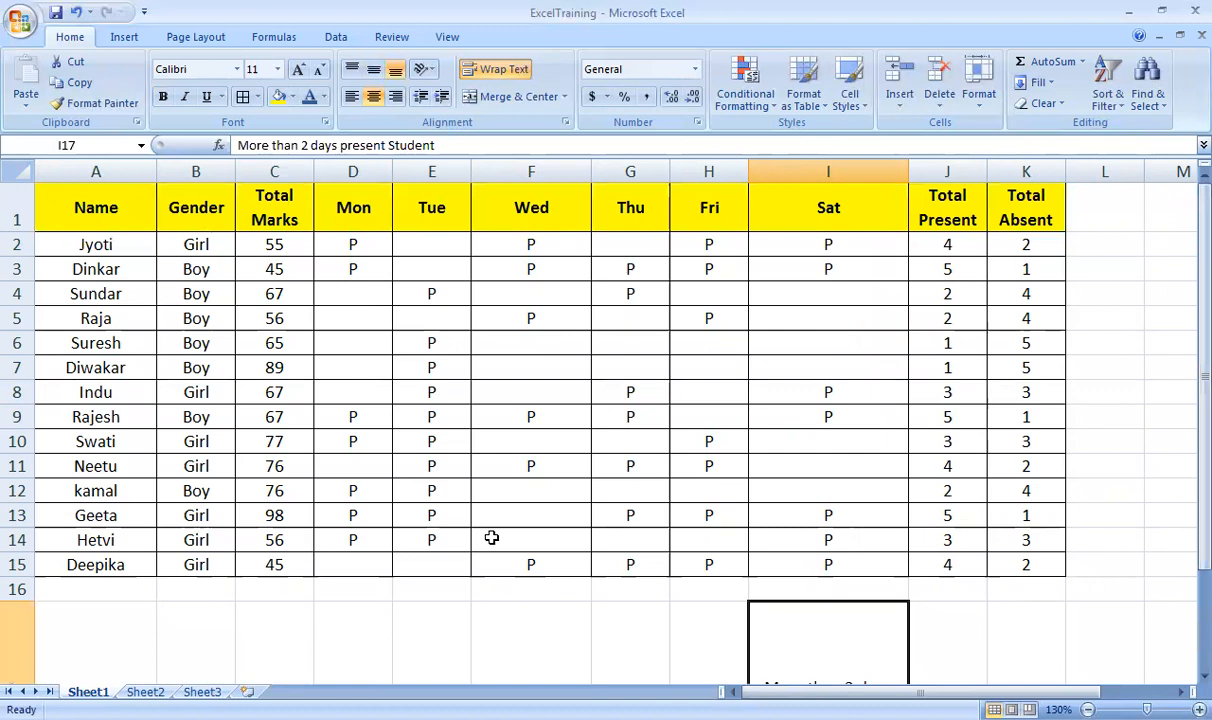
pyautogui.click(355, 69)
pyautogui.scroll(-2, 571, 303)
pyautogui.click(885, 541)
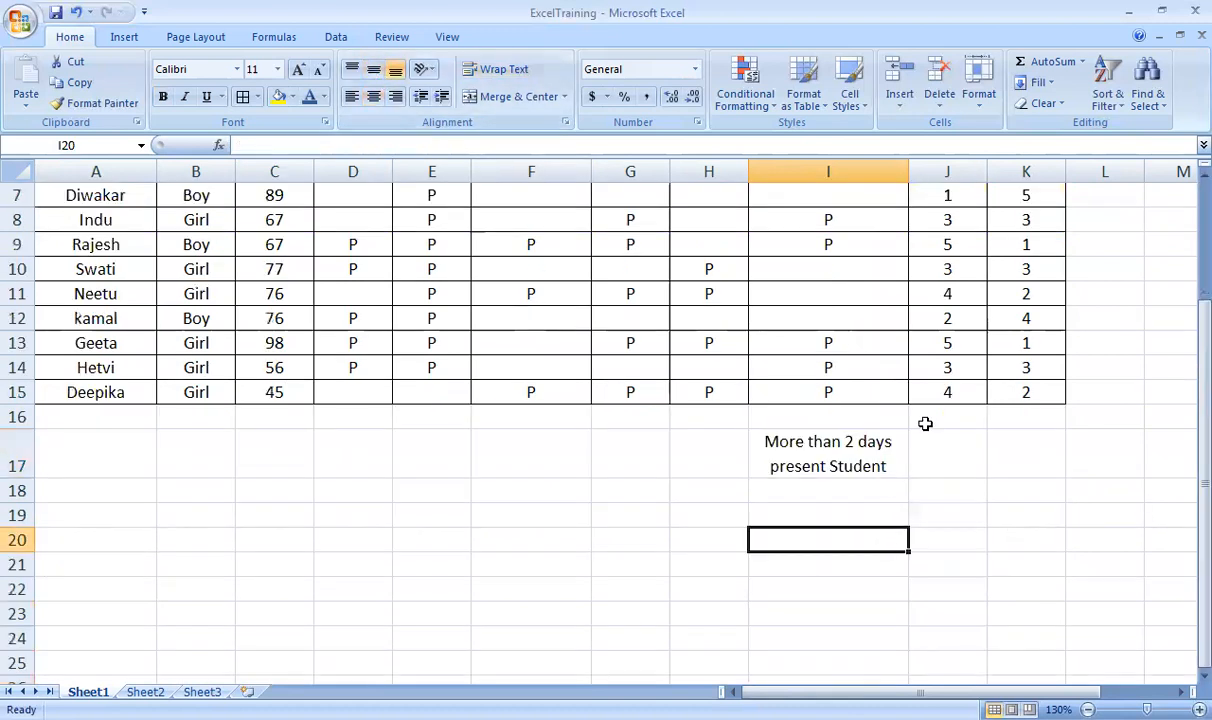
# - Enter =COUNTIF(J2:J15,">2") in J17 to count the students present more than two days
pyautogui.click(941, 445)
pyautogui.moveTo(1185, 400); pyautogui.dragTo(1185, 273)
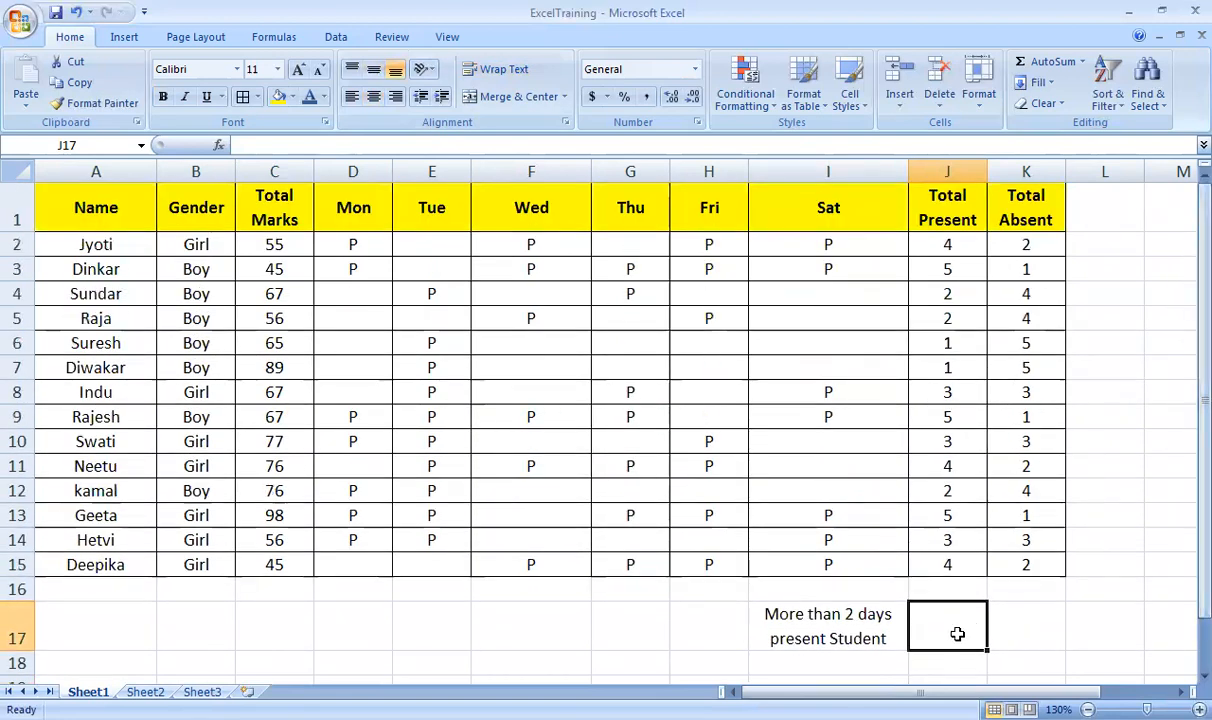
pyautogui.write('=')
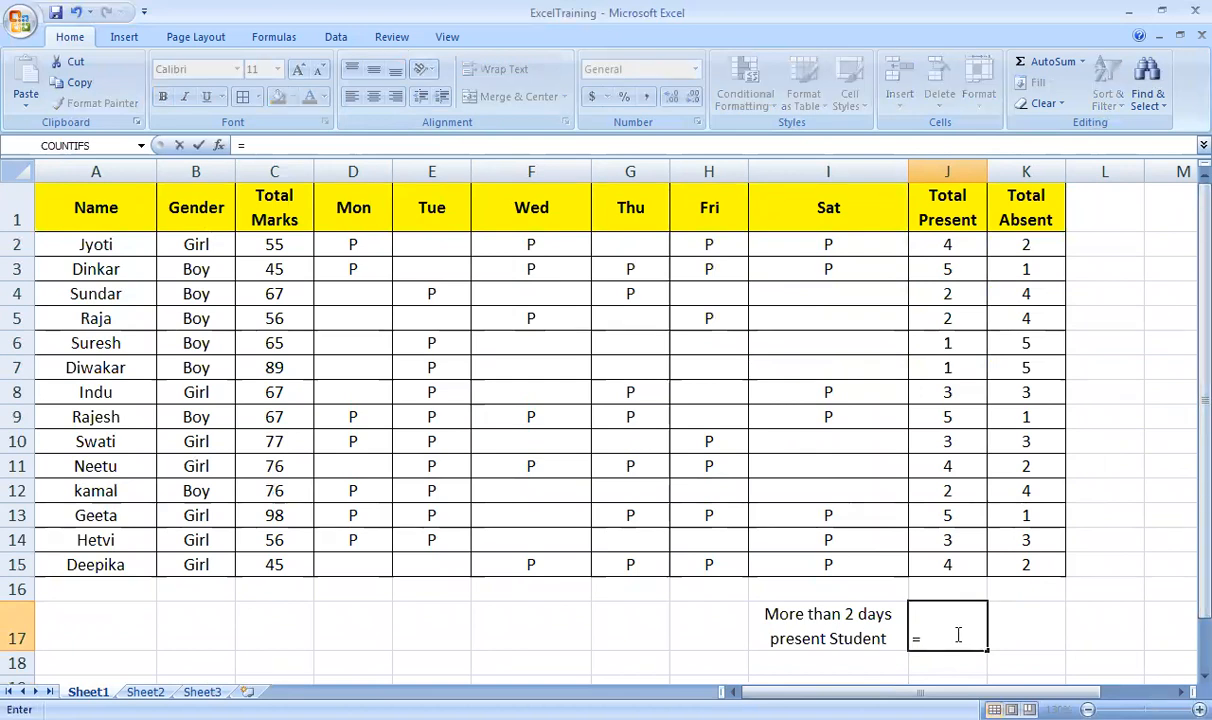
pyautogui.write('countif')
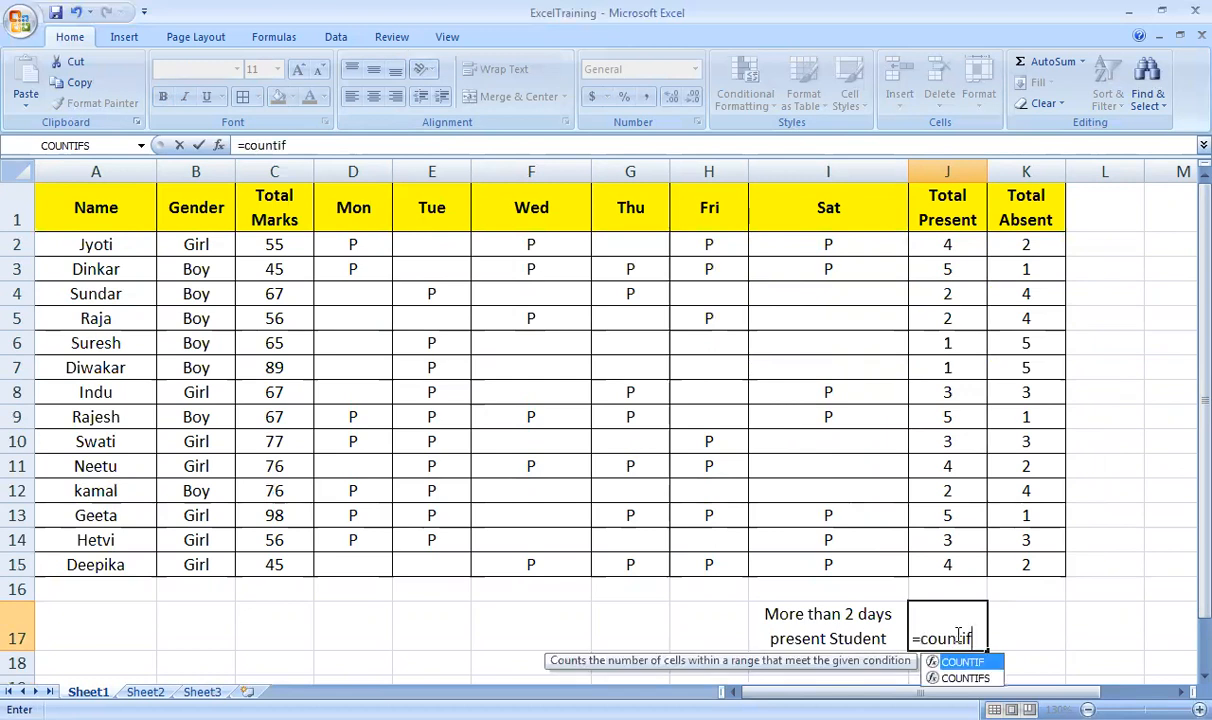
pyautogui.write('(')
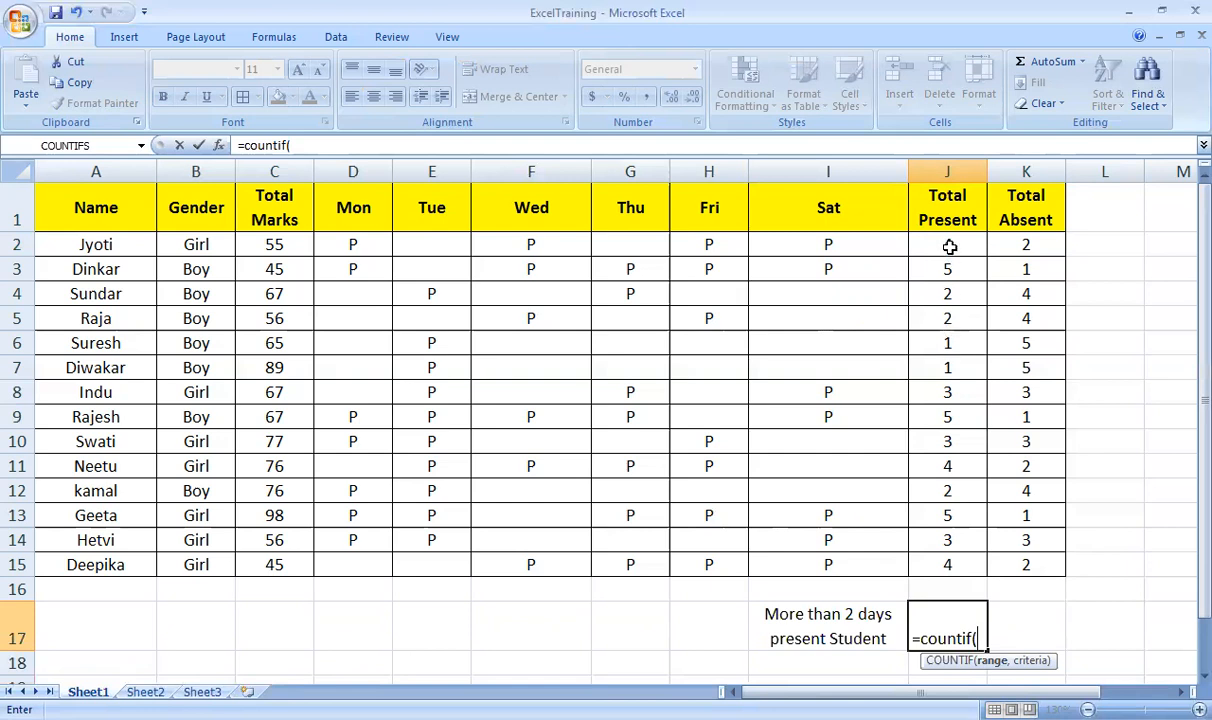
pyautogui.moveTo(949, 247); pyautogui.dragTo(947, 270)
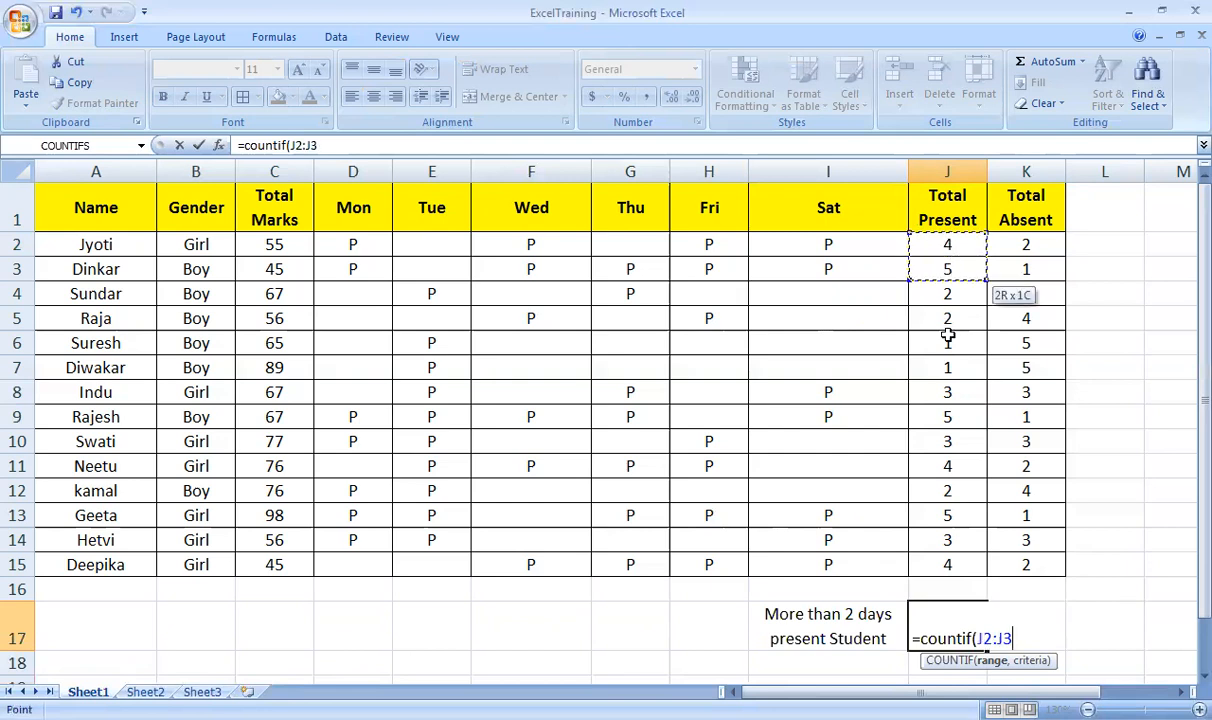
pyautogui.keyDown('shift'); pyautogui.click(949, 563); pyautogui.keyUp('shift')
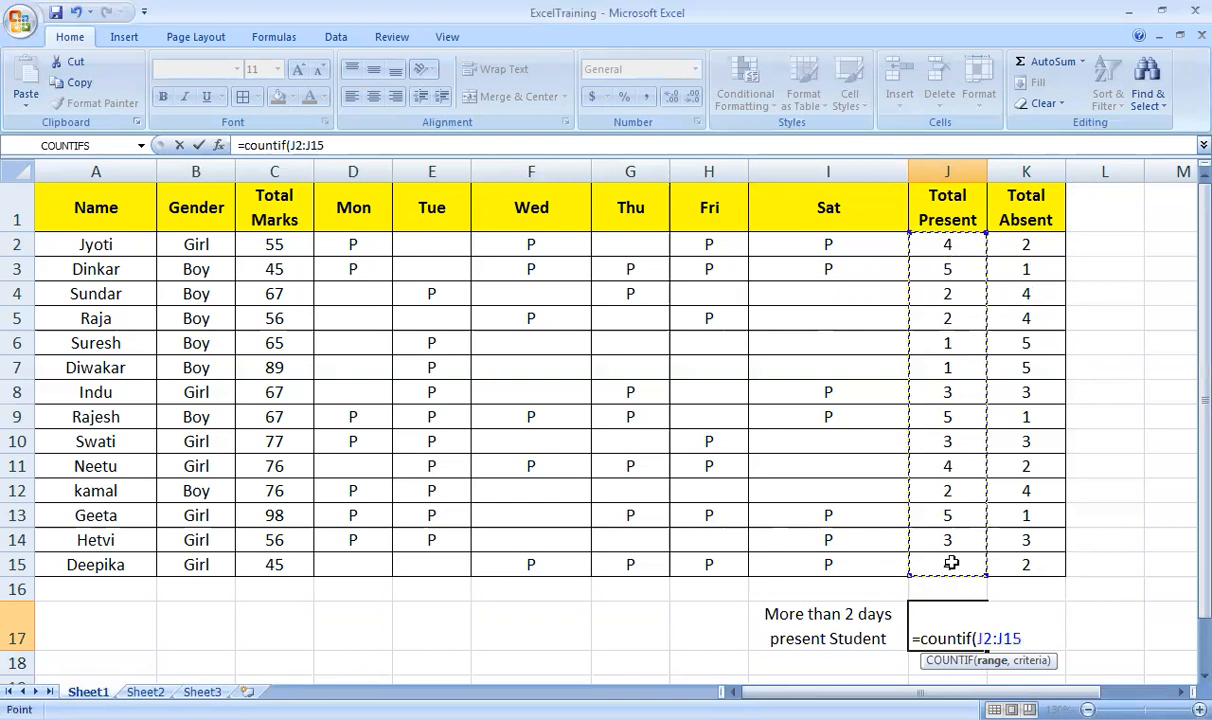
pyautogui.write(',"')
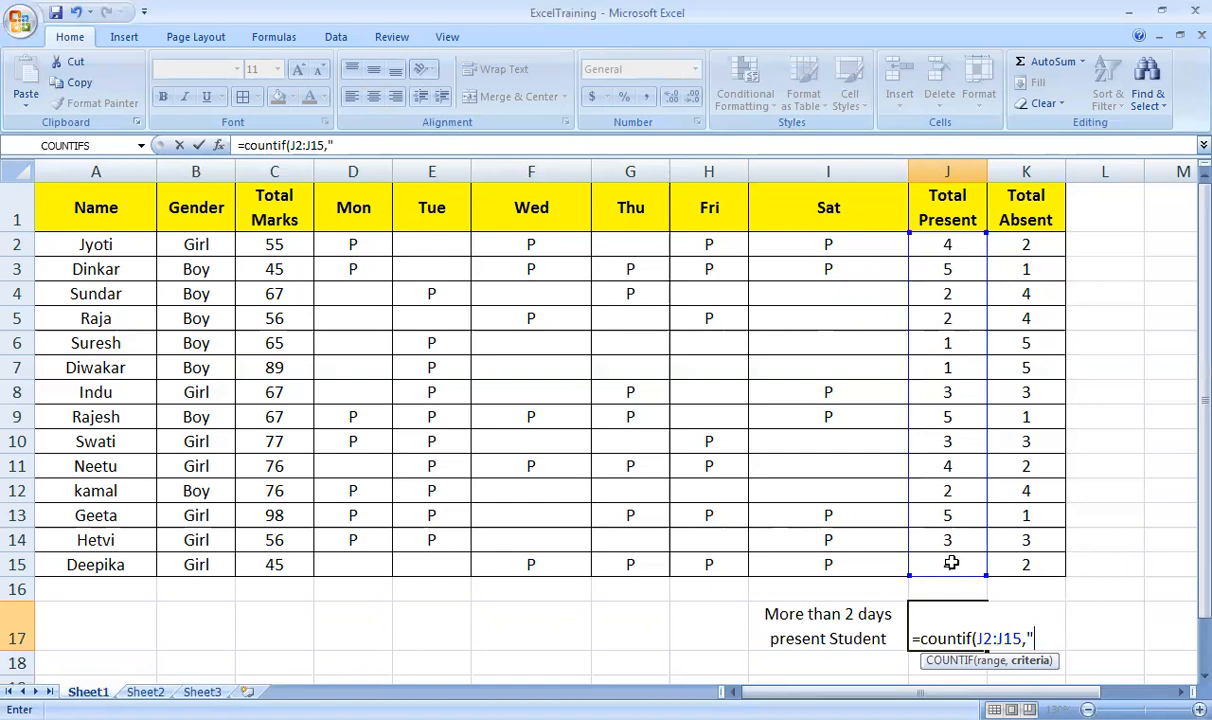
pyautogui.write('>2")')
pyautogui.press('Return')
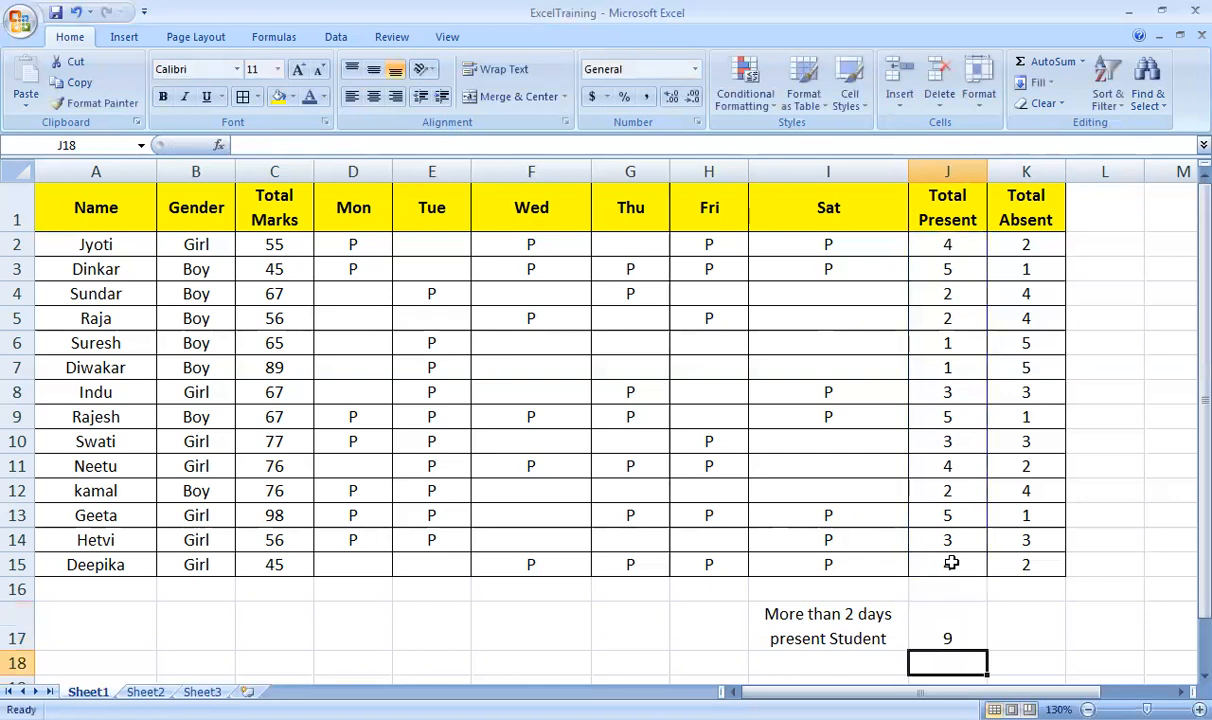
# - Review the COUNTIF formula in J17 and check cells in the Total Marks and Total Present columns
pyautogui.click(944, 630)
pyautogui.click(1014, 628)
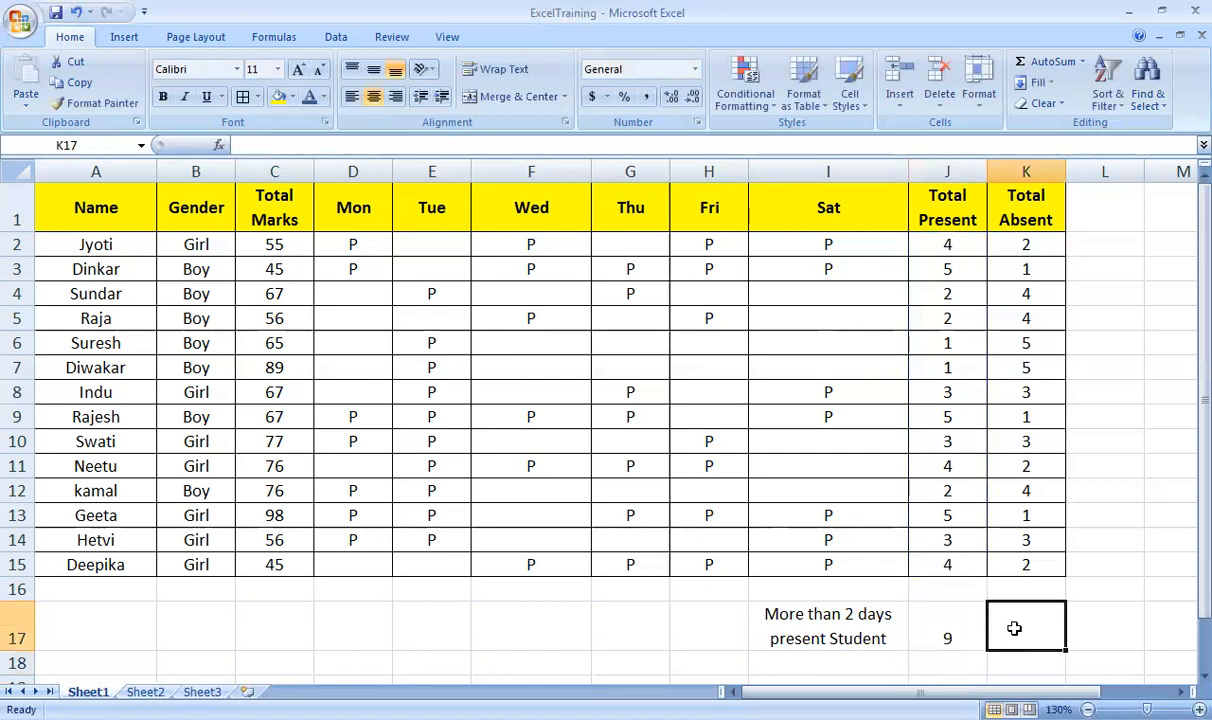
pyautogui.click(962, 630)
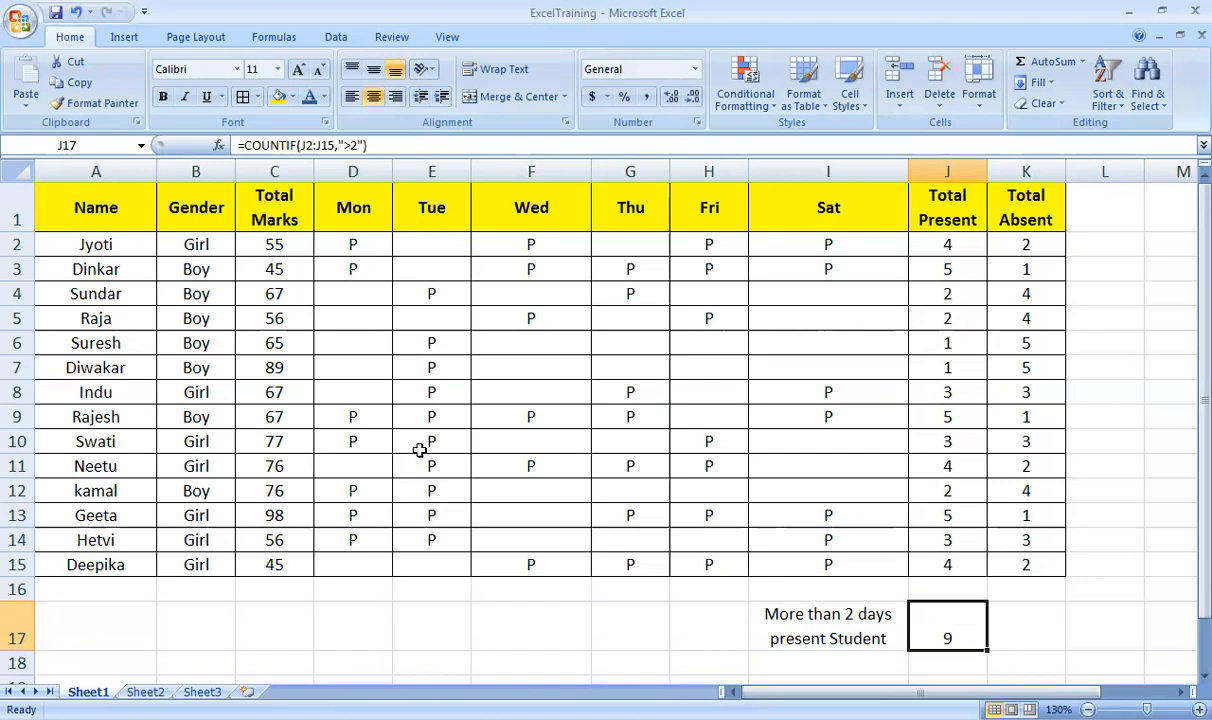
pyautogui.click(274, 318)
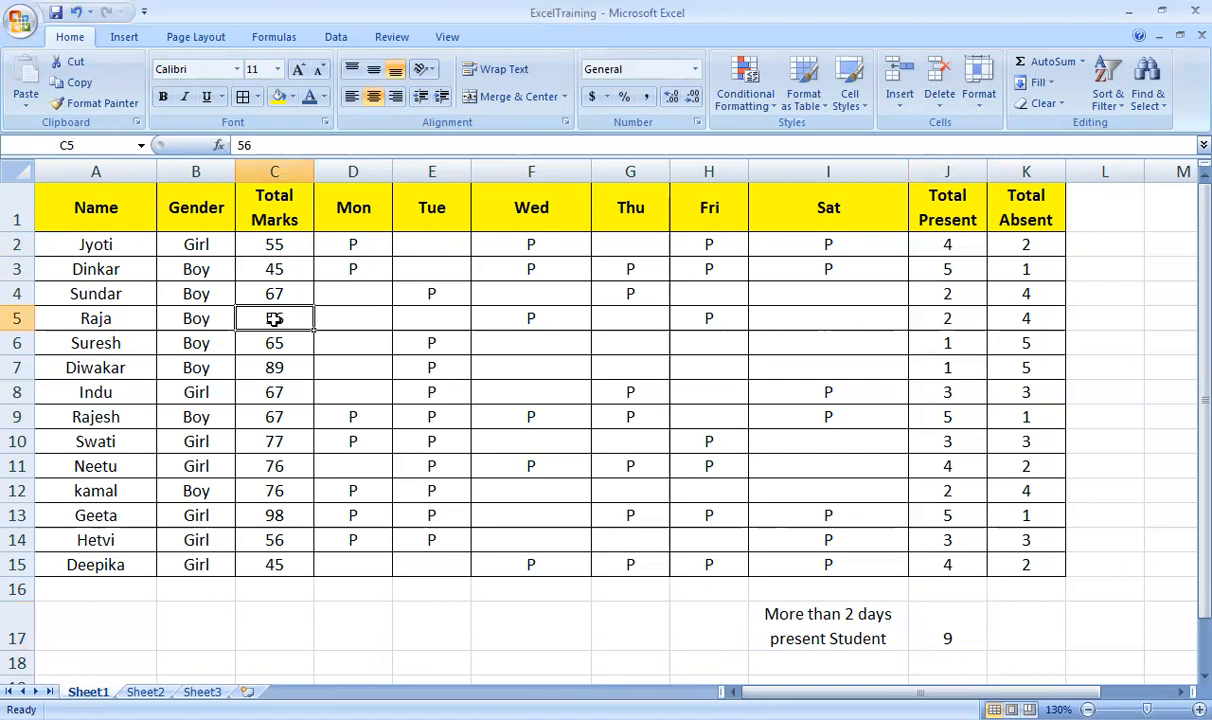
pyautogui.click(938, 484)
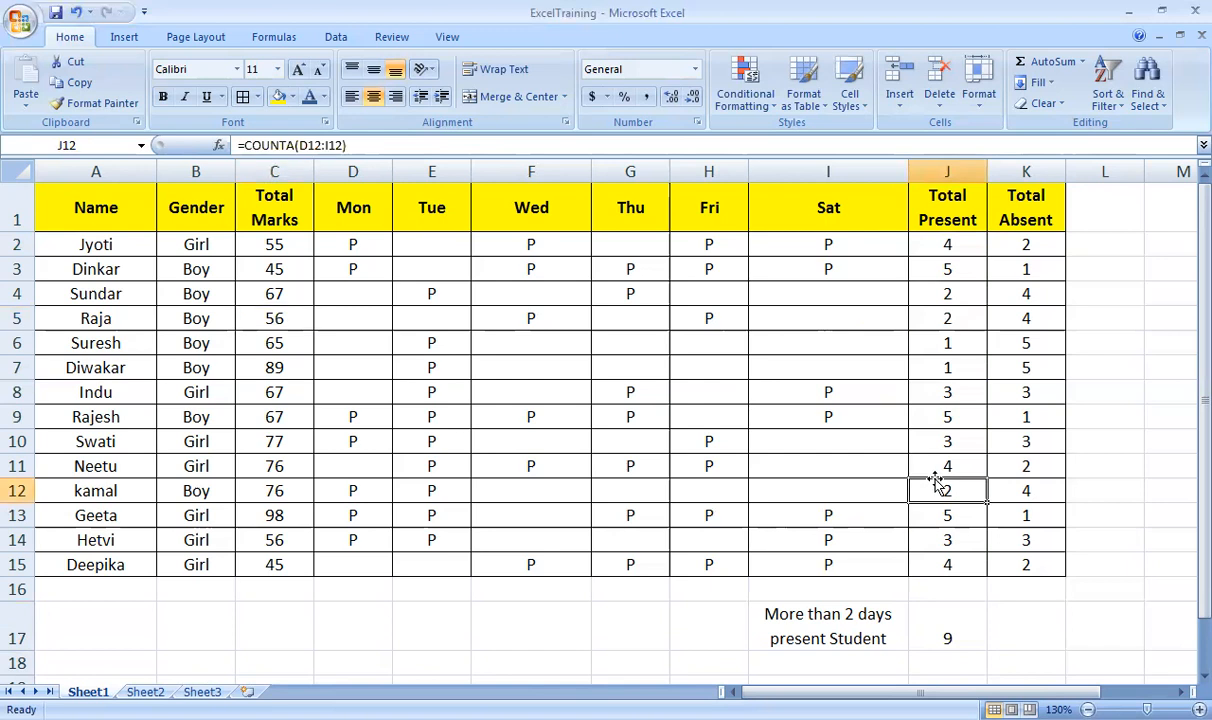
pyautogui.click(271, 417)
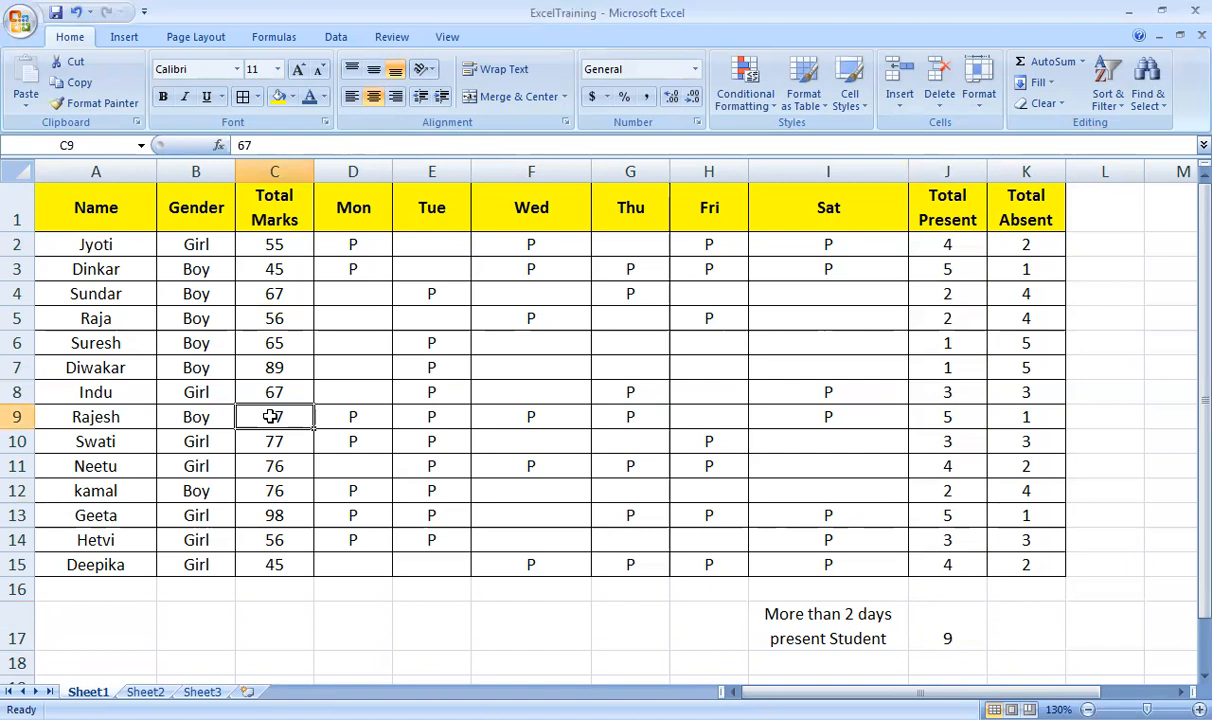
# - Enter the condition >2 in cell A17 below the Name column
pyautogui.click(109, 630)
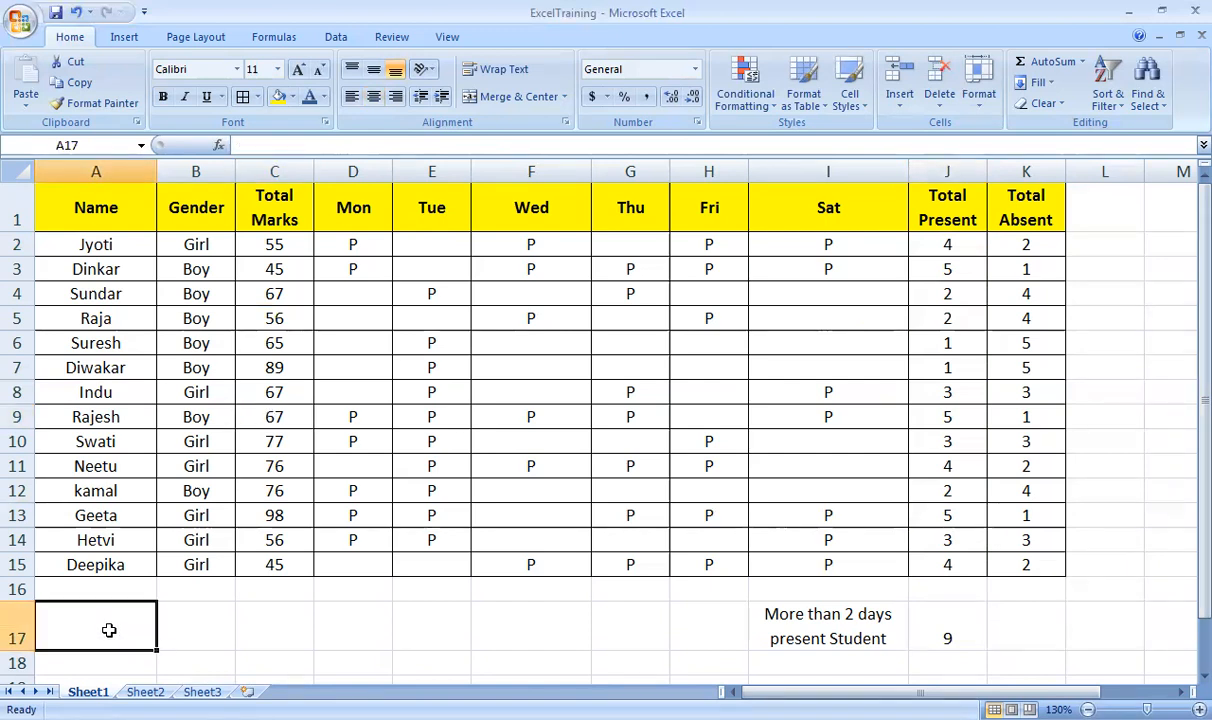
pyautogui.write('2')
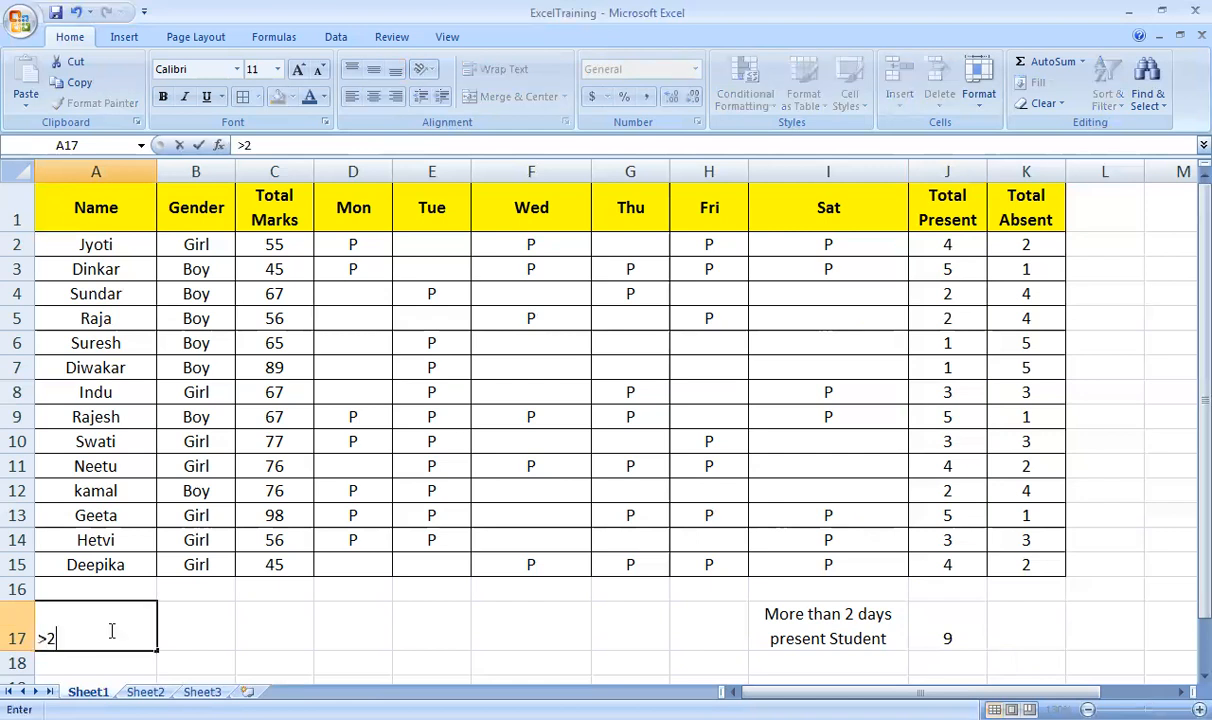
pyautogui.press('Return')
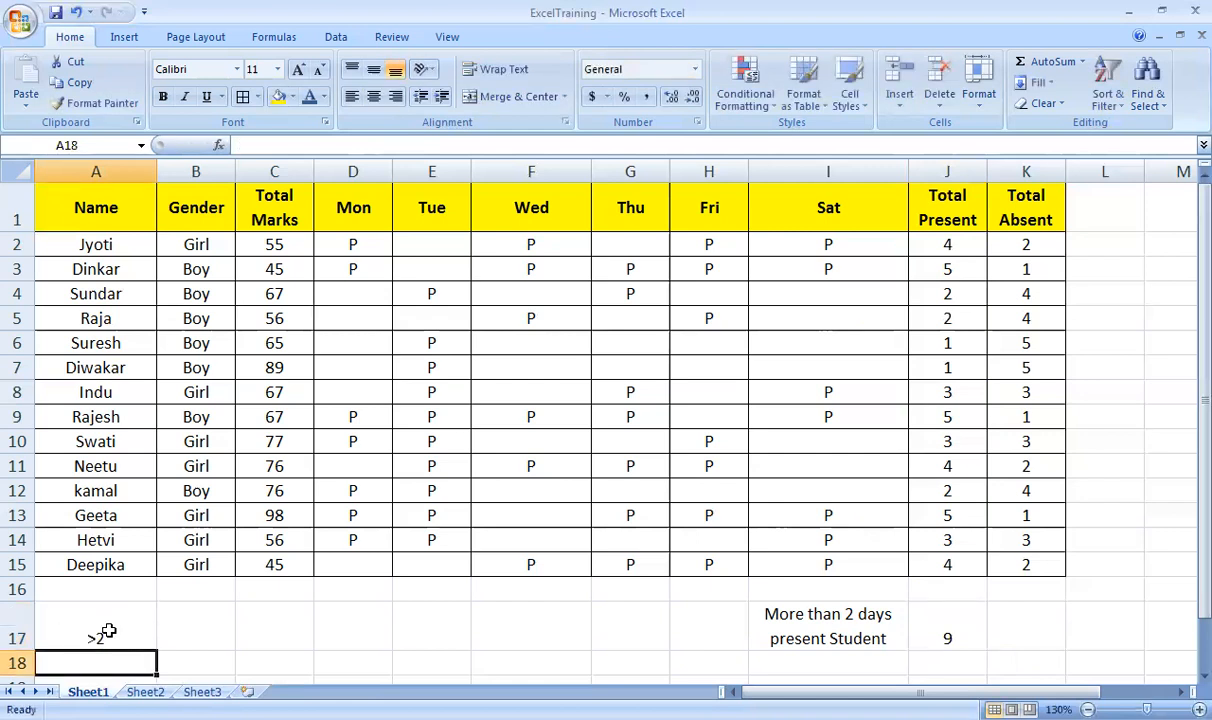
# - Enter the condition >50 in cell A18, directly below the >2 condition
pyautogui.doubleClick(119, 628)
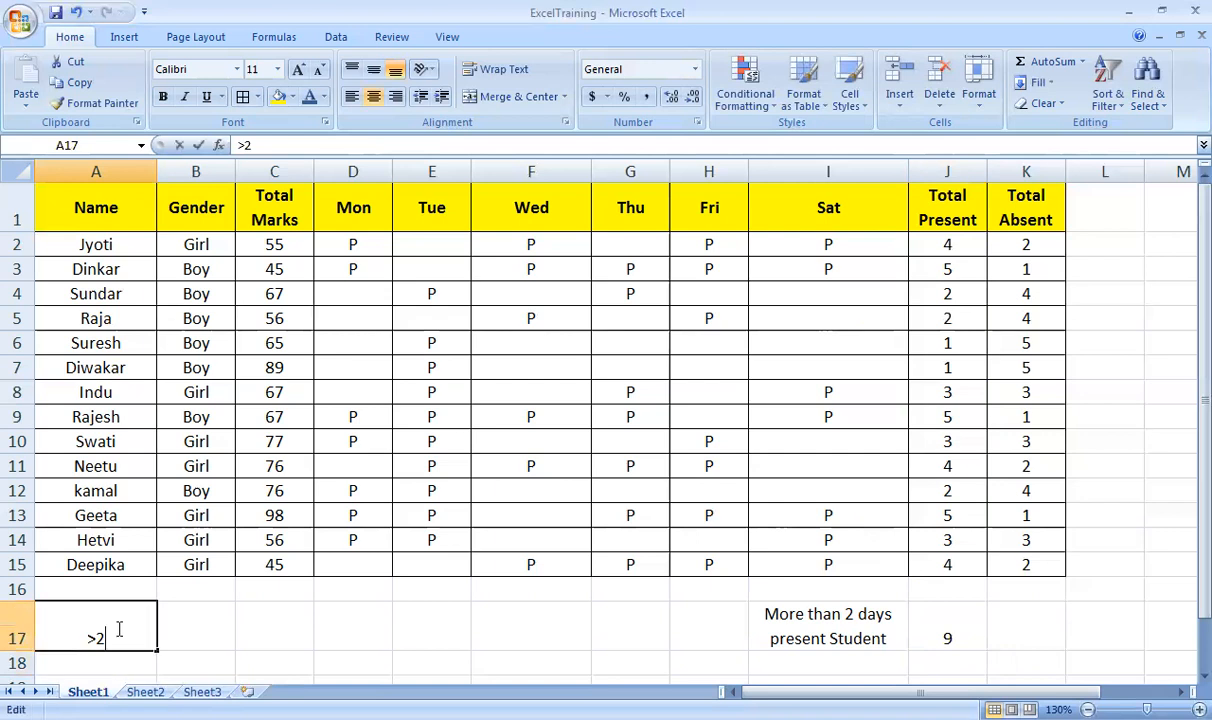
pyautogui.press('Return')
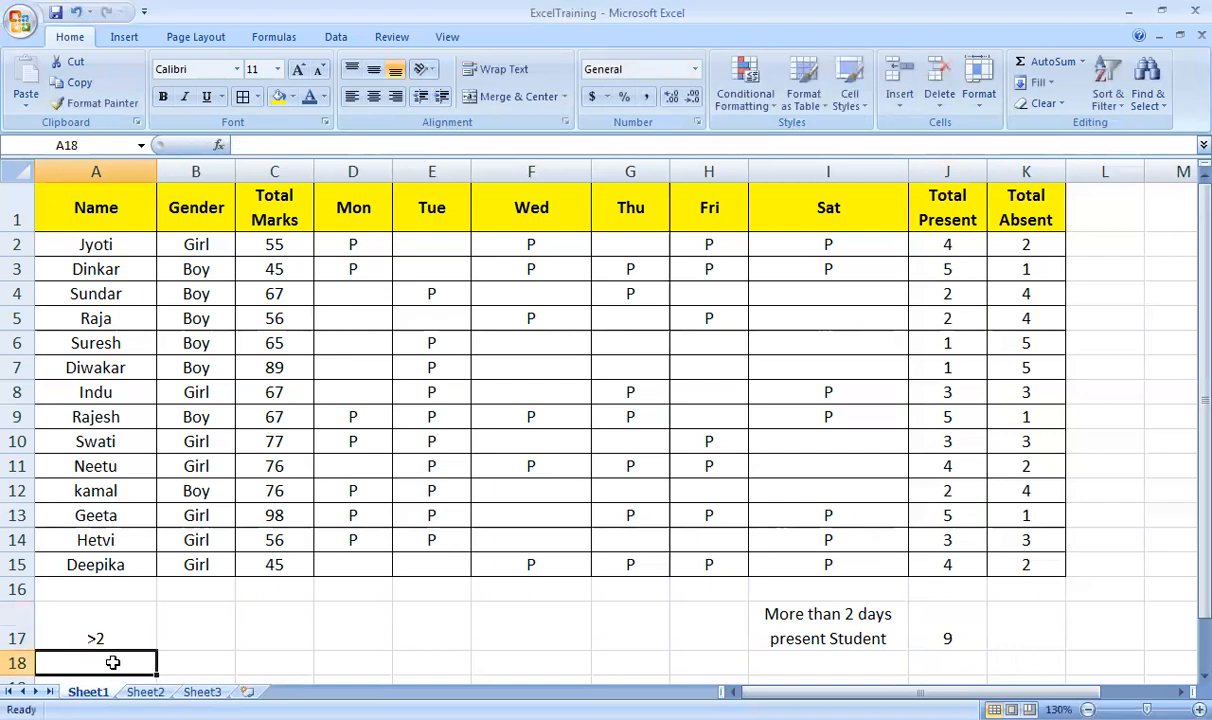
pyautogui.write('>50')
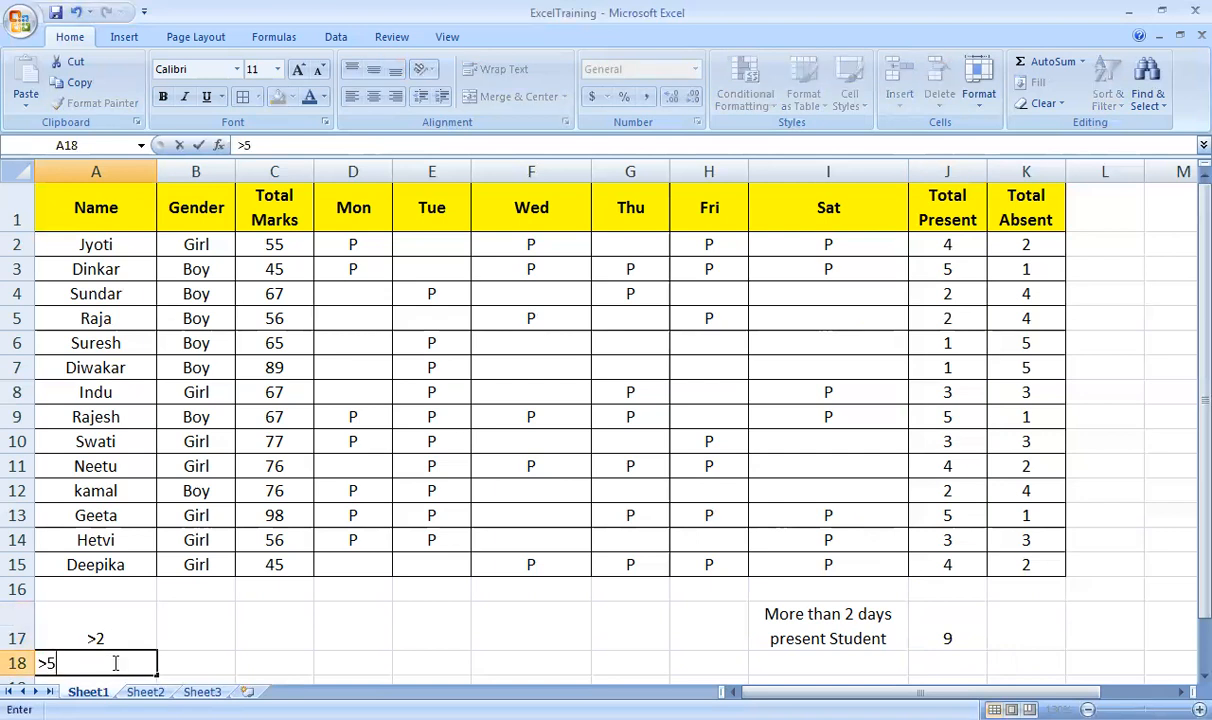
# - Start a COUNTIFS formula in B17 with the Total Present range J2:J15 and the criterion ">2"
pyautogui.click(194, 636)
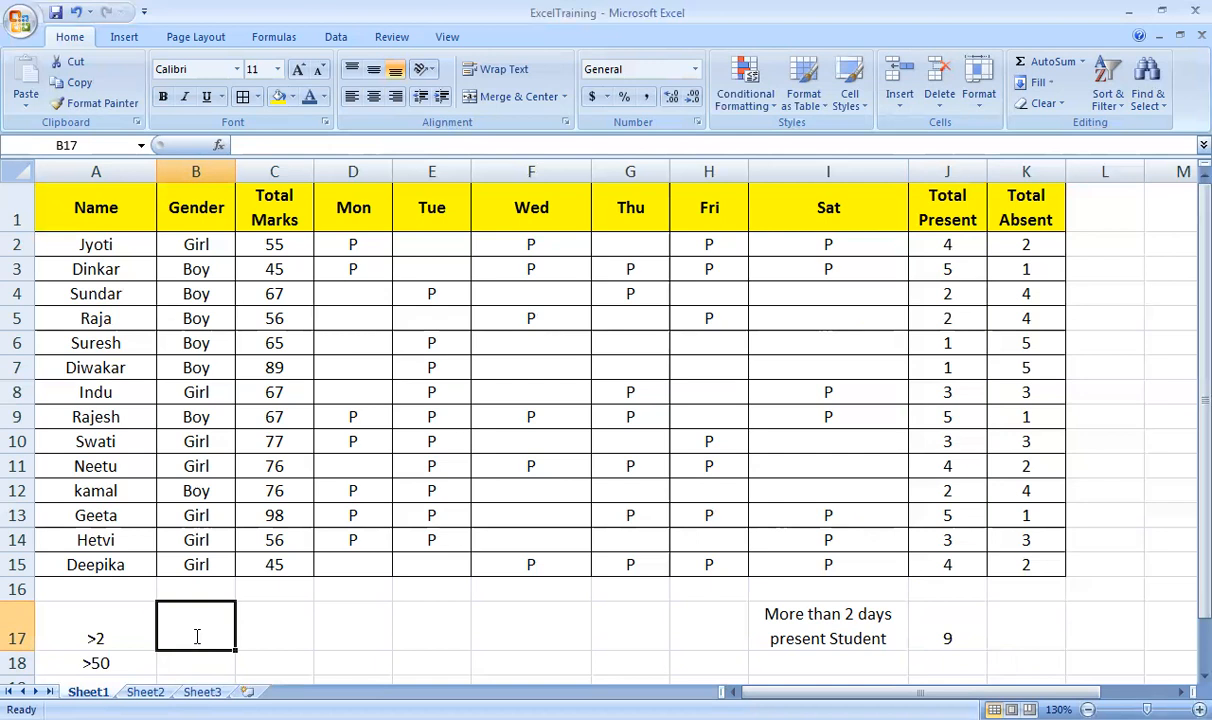
pyautogui.write('=')
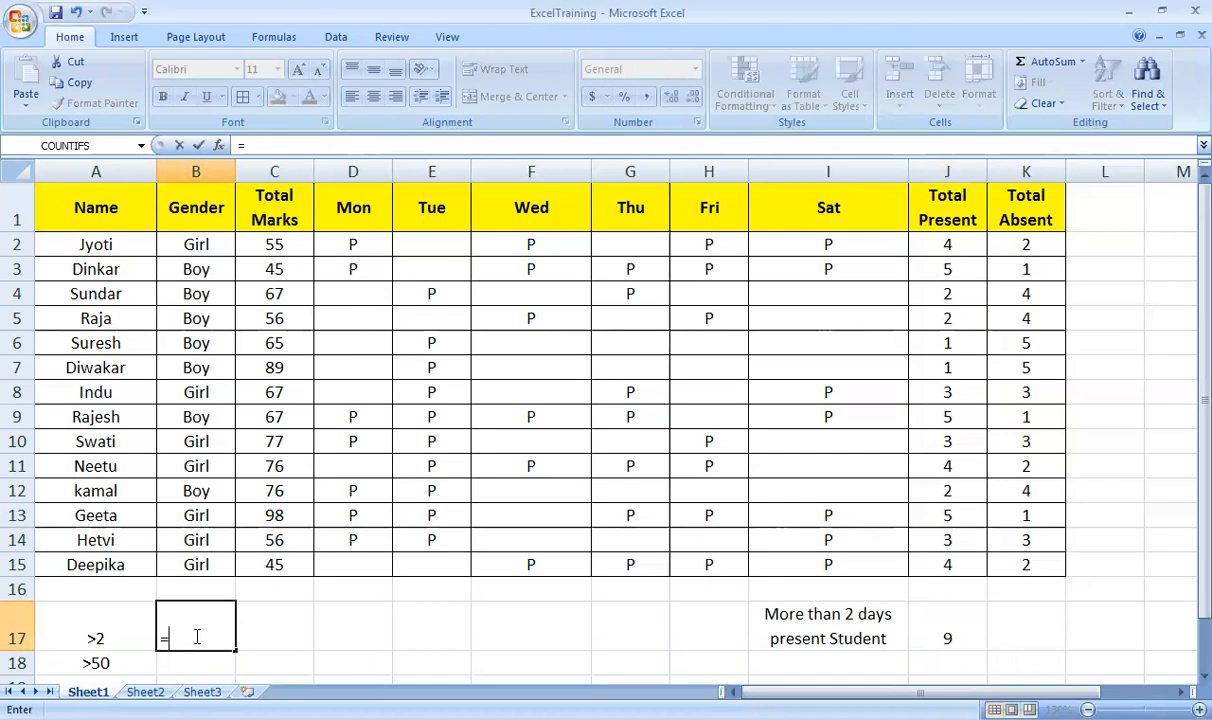
pyautogui.write('coun')
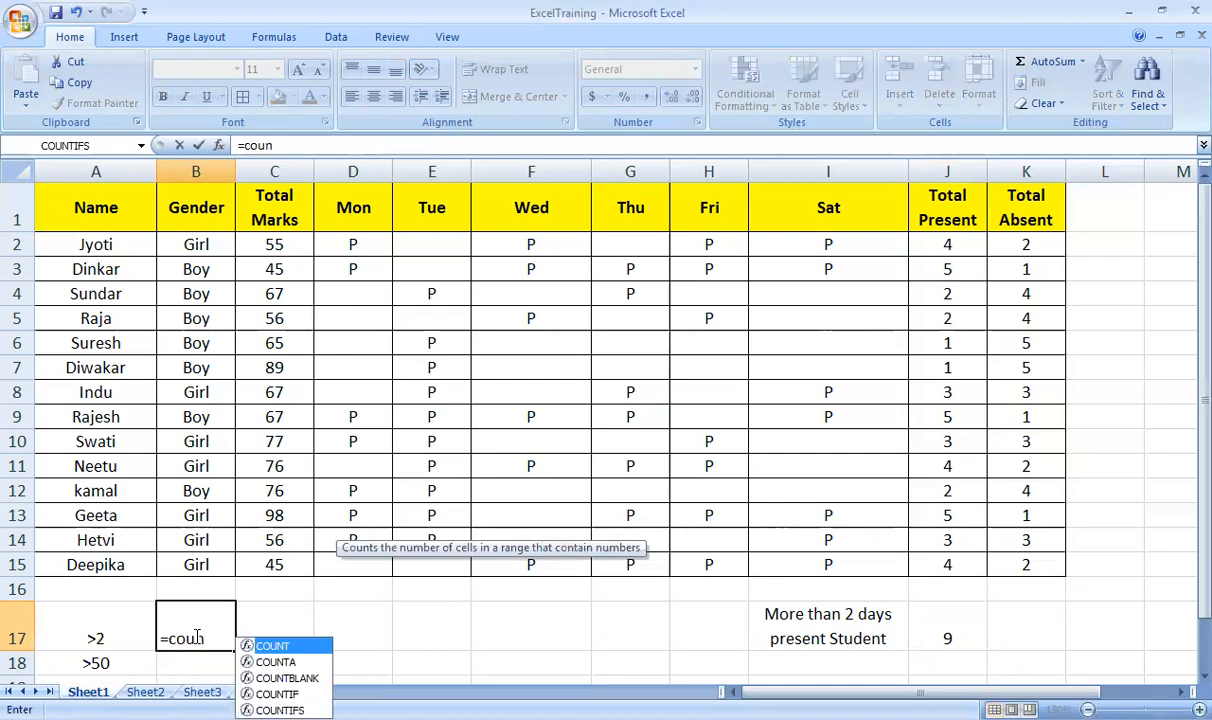
pyautogui.write('tifs')
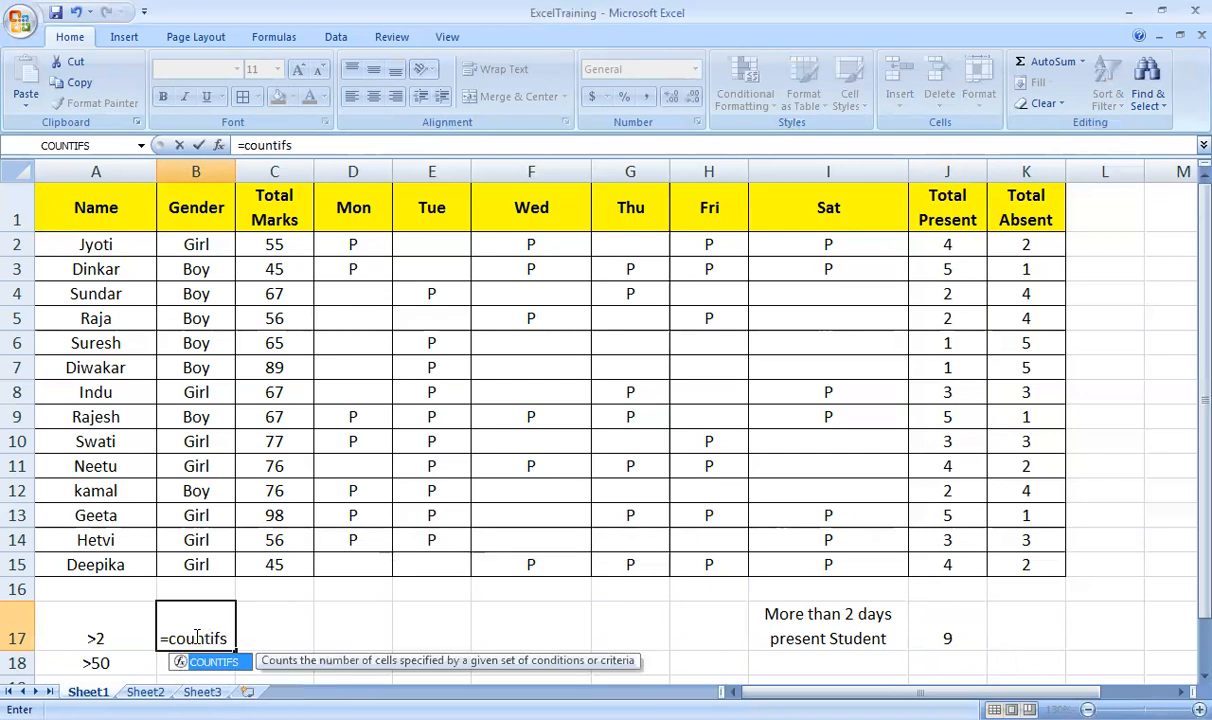
pyautogui.write('(')
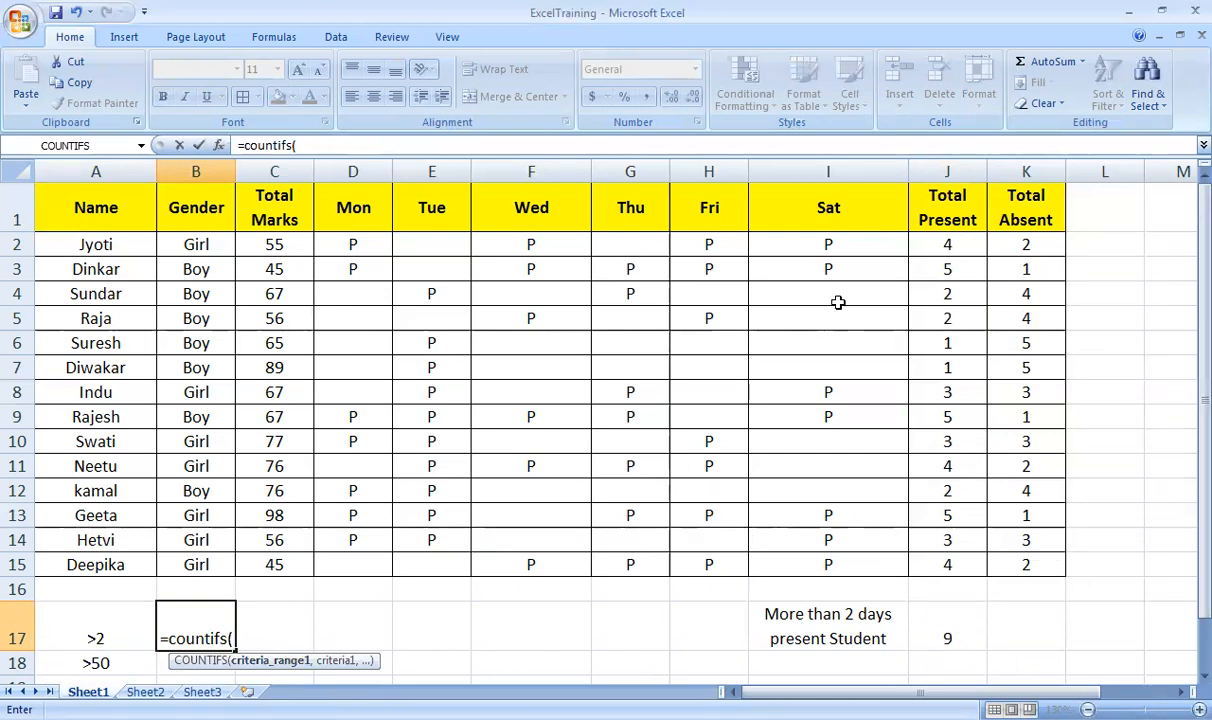
pyautogui.moveTo(940, 244); pyautogui.dragTo(937, 268)
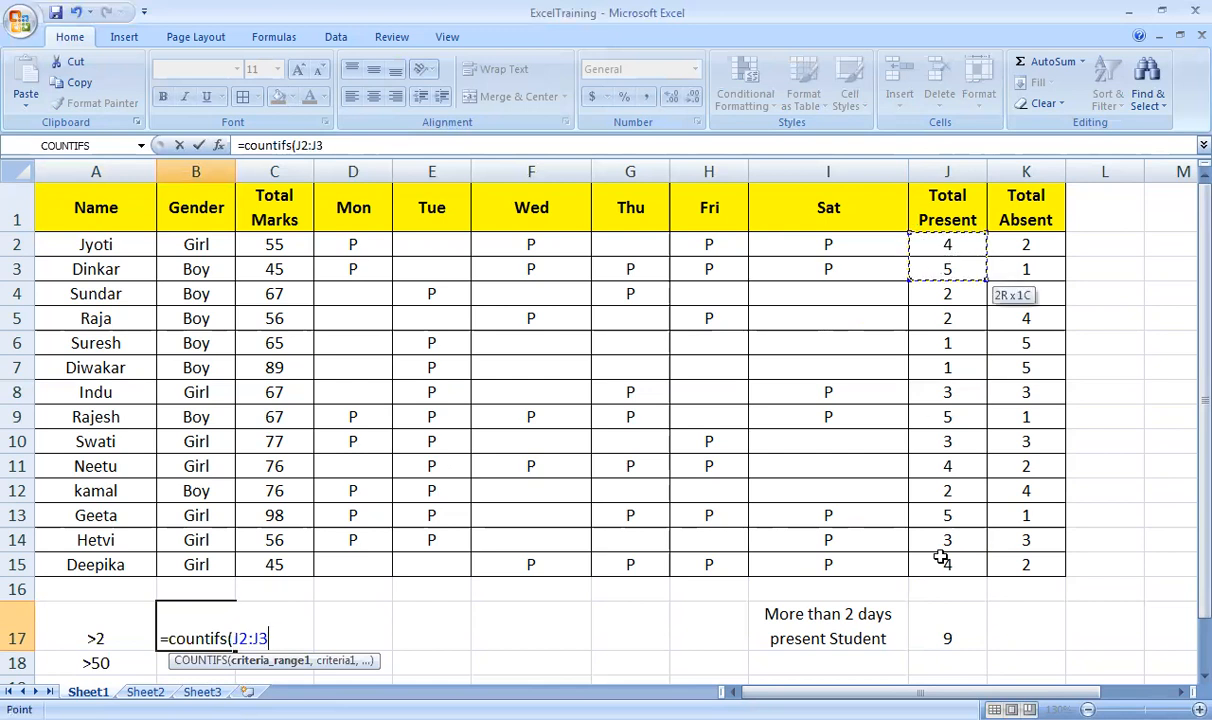
pyautogui.moveTo(940, 557); pyautogui.dragTo(940, 557)
pyautogui.write(',')
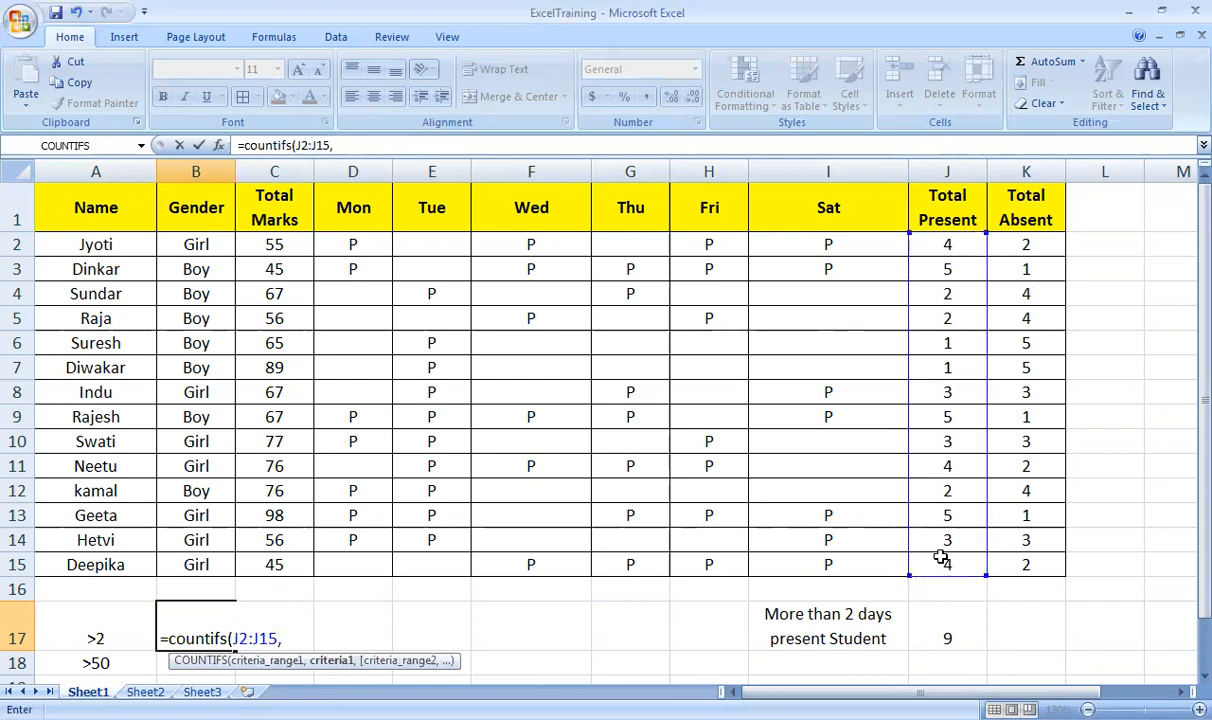
pyautogui.write('">2",')
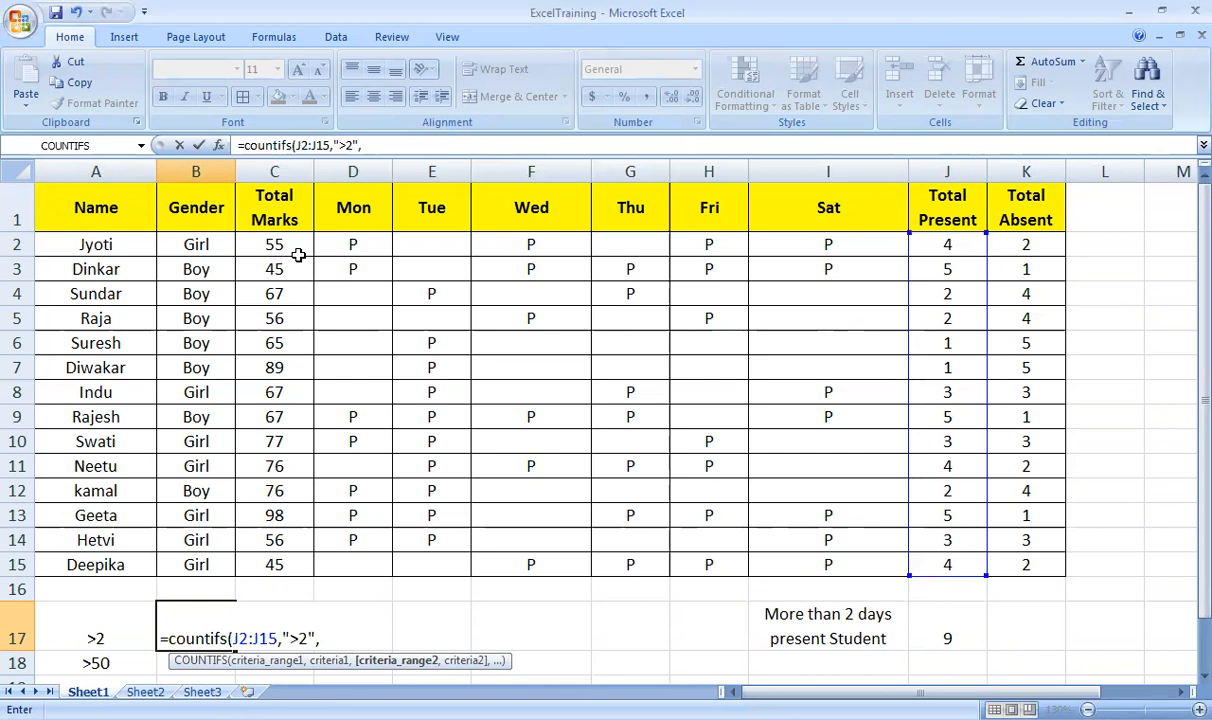
# - Complete the COUNTIFS formula in B17 with the Total Marks range C2:C15 and the criterion ">50", and check the finished formula
pyautogui.moveTo(285, 244); pyautogui.dragTo(272, 292)
pyautogui.moveTo(285, 510); pyautogui.dragTo(284, 562)
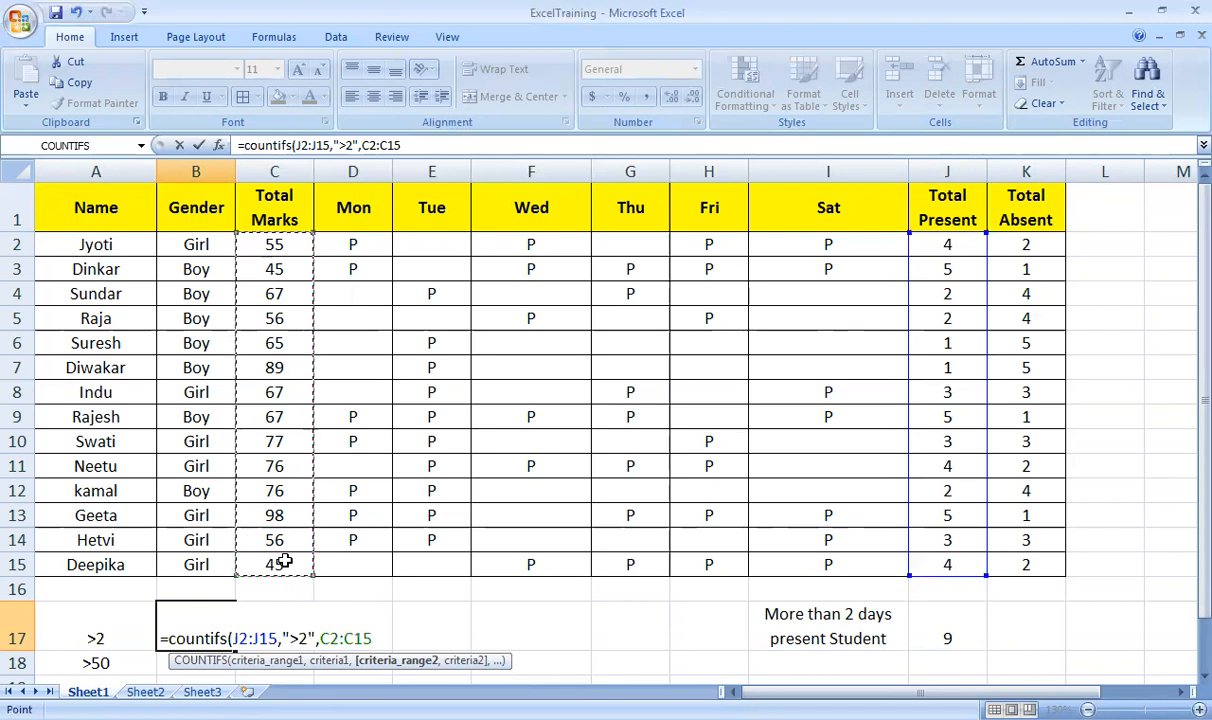
pyautogui.write(',"')
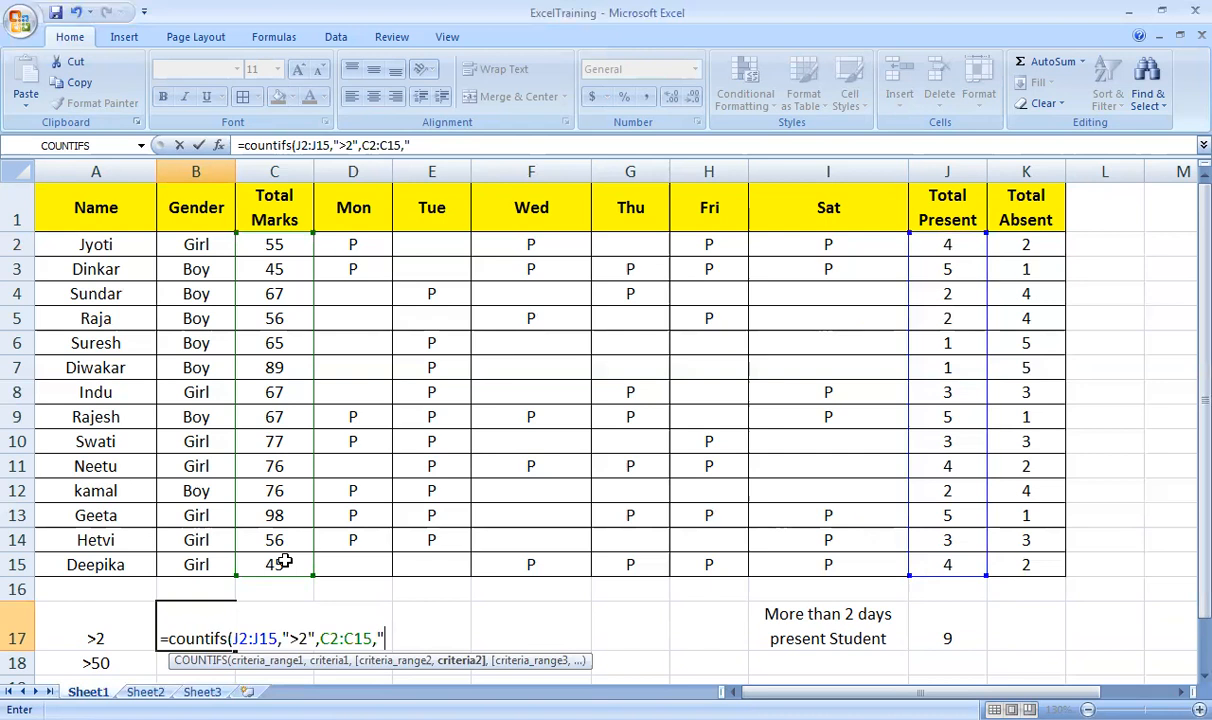
pyautogui.write('>50")')
pyautogui.press('Return')
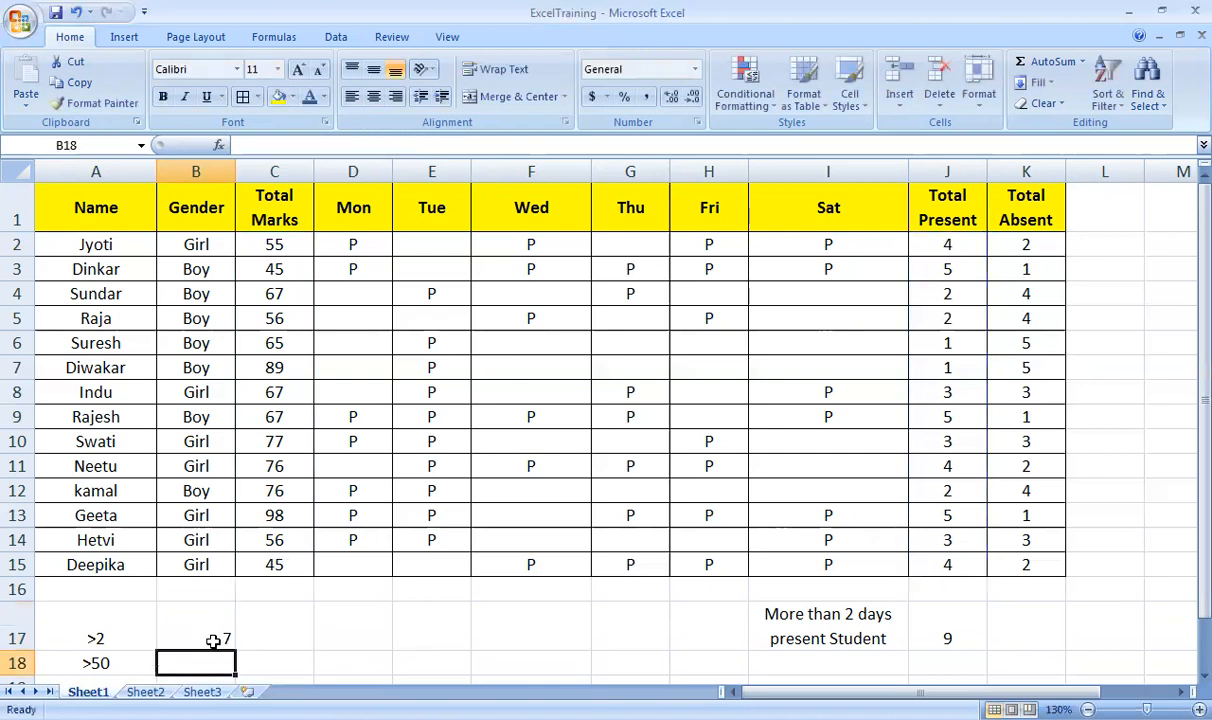
pyautogui.click(210, 625)
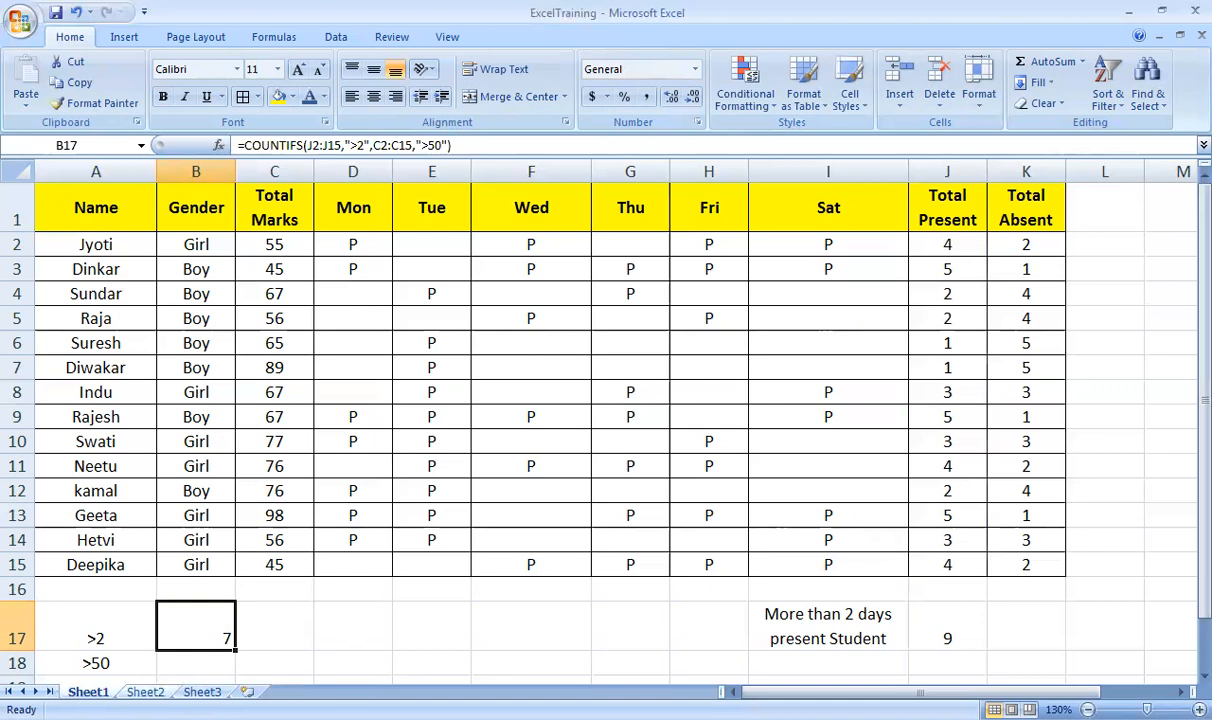
# - Review the list of count functions on Sheet2, going through counta, countblank, countif and countifs
pyautogui.click(145, 692)
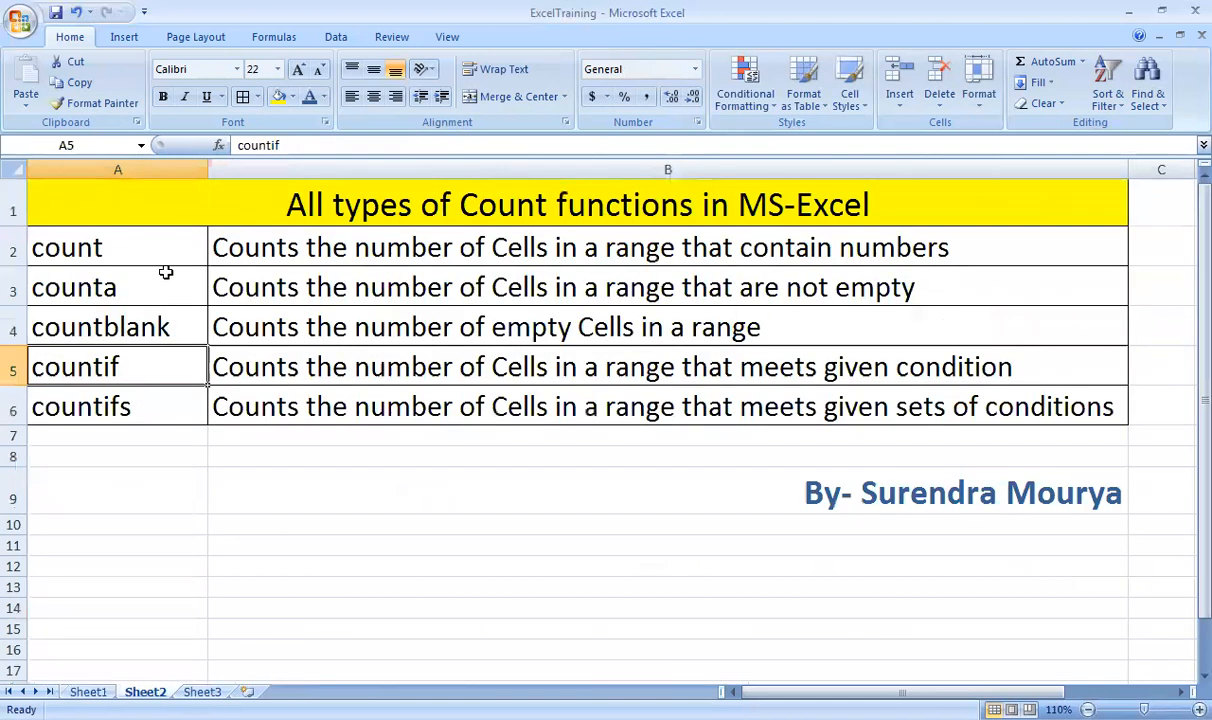
pyautogui.click(165, 274)
pyautogui.click(163, 320)
pyautogui.click(158, 372)
pyautogui.click(158, 413)
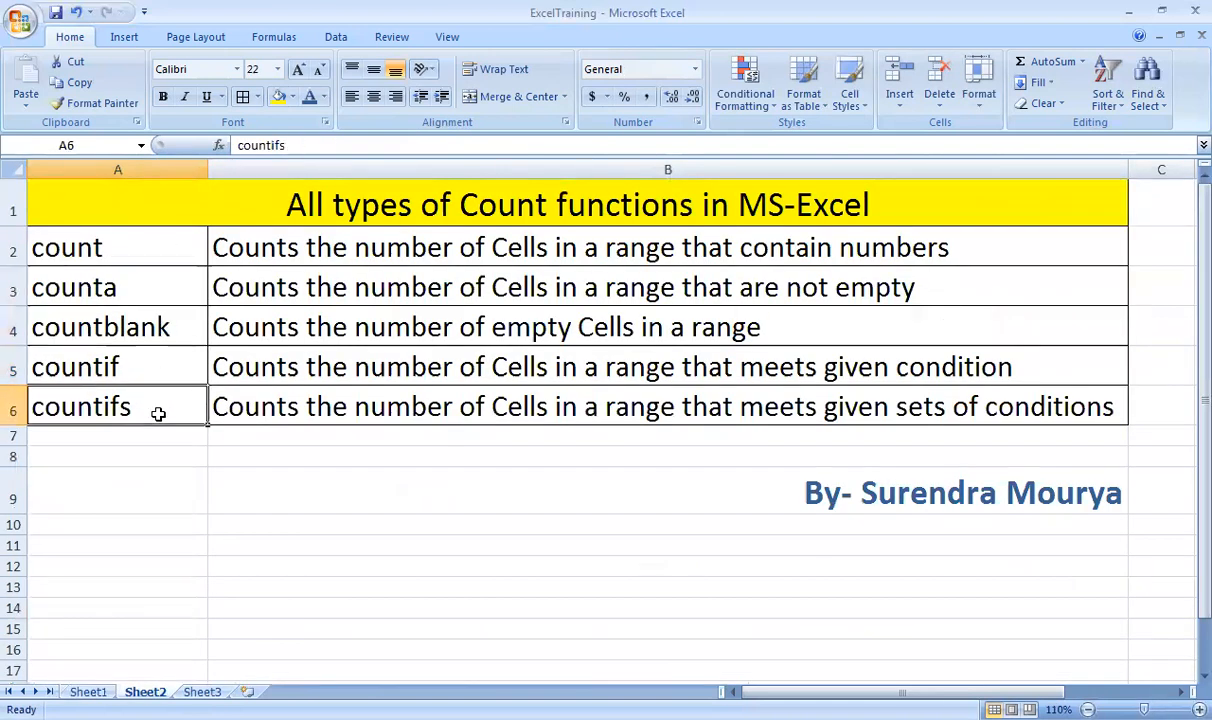
pyautogui.click(463, 596)
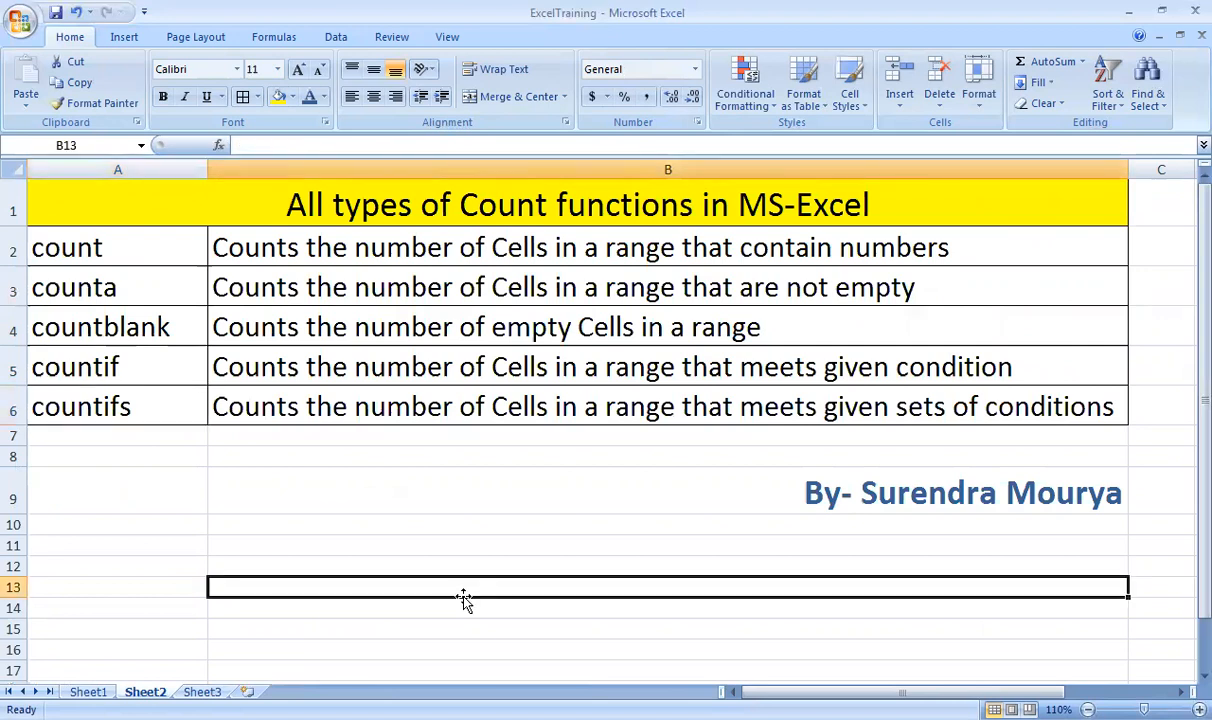